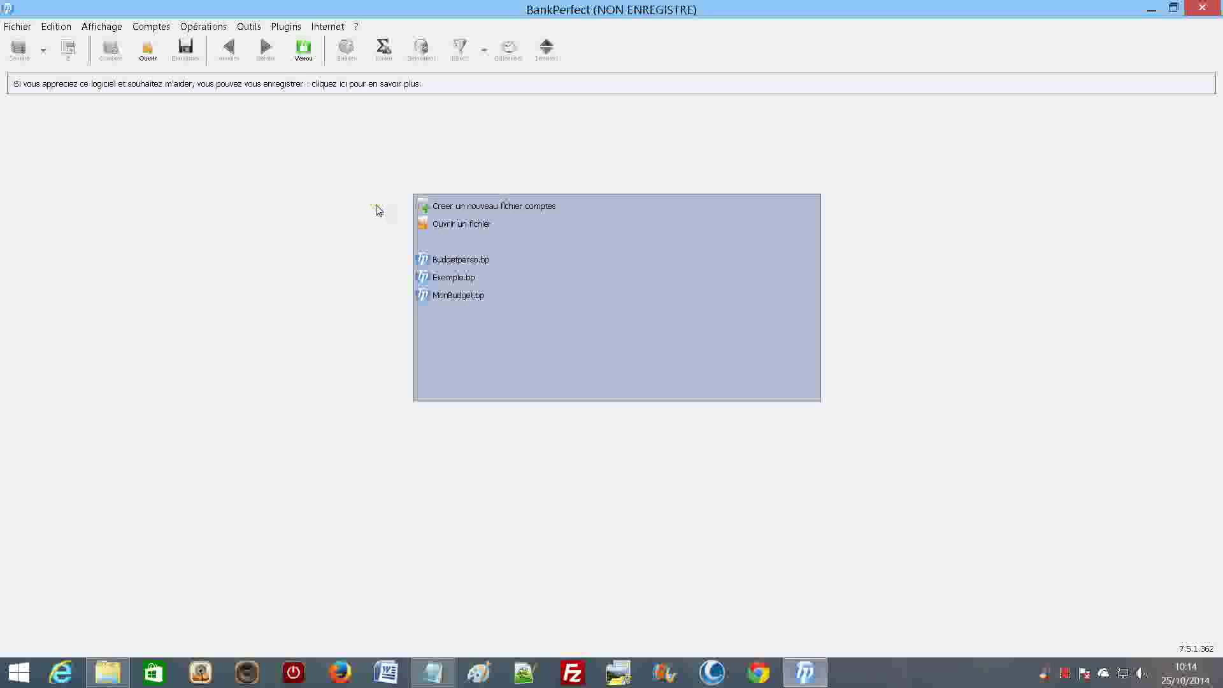
# Create a new accounts file named "test 1" with an initial balance of 15,00
pyautogui.click(444, 266)
pyautogui.click(461, 209)
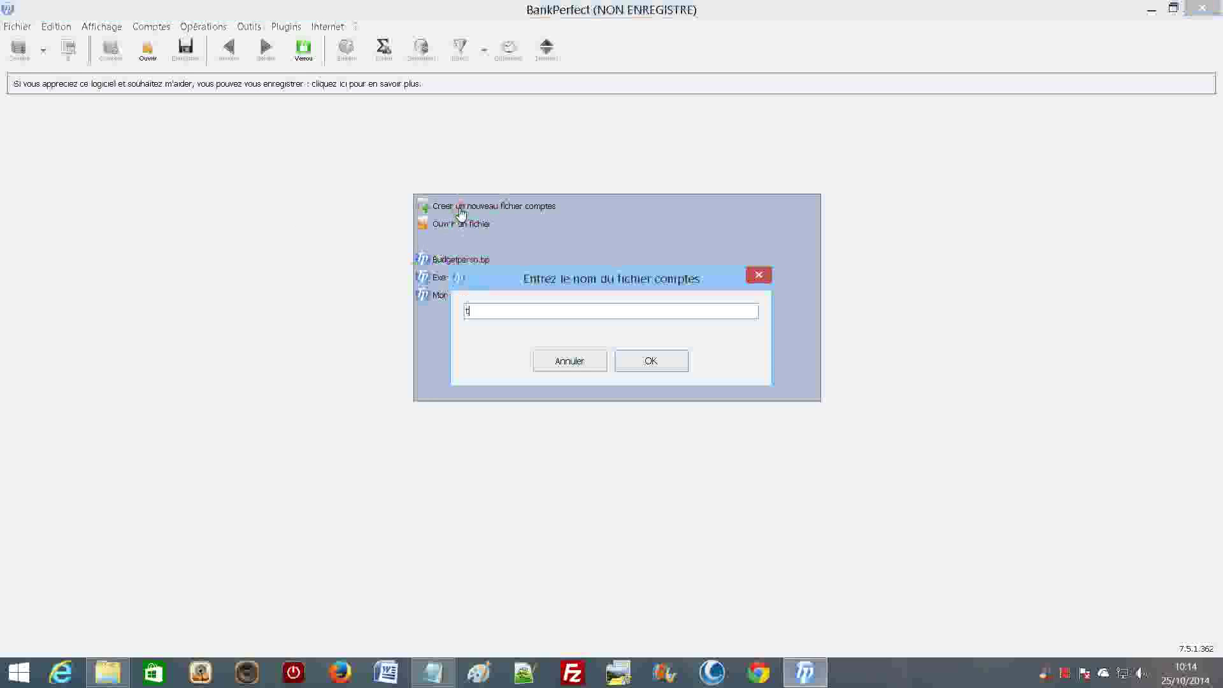
pyautogui.write('test.')
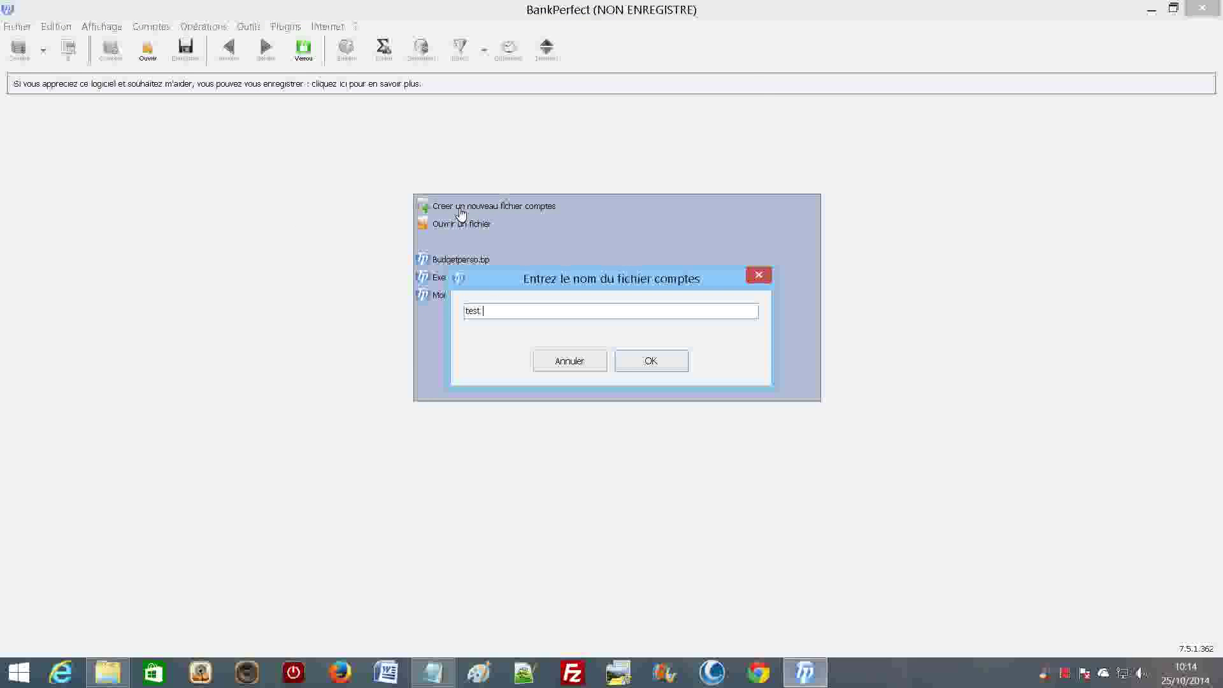
pyautogui.click(668, 360)
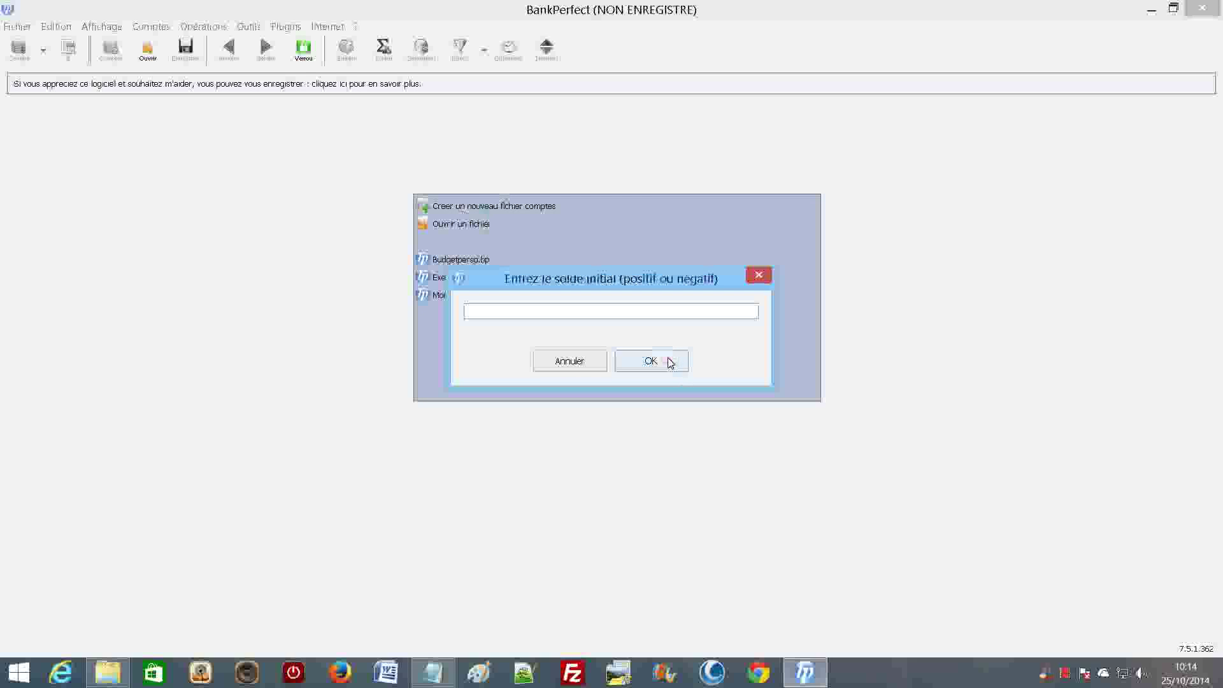
pyautogui.write('15,00')
pyautogui.click(651, 362)
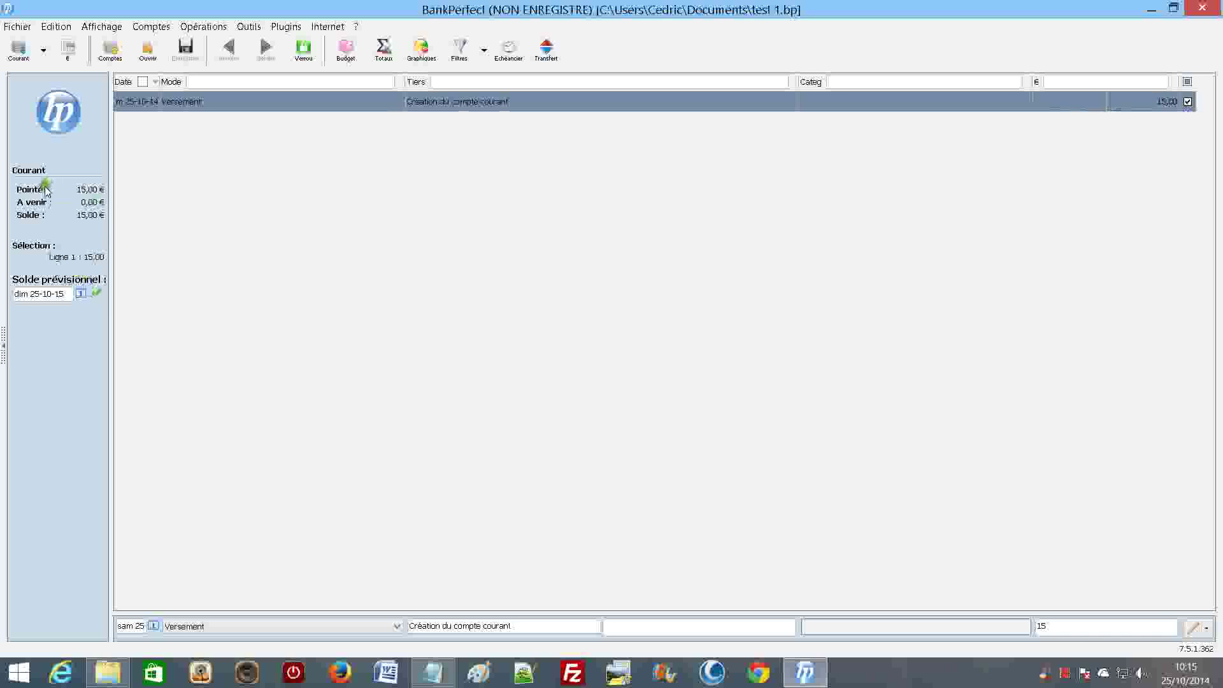
# Remove the cleared mark from the account-creation deposit, confirm the removal, and mark the deposit as cleared again
pyautogui.moveTo(81, 193)
pyautogui.click(1188, 102)
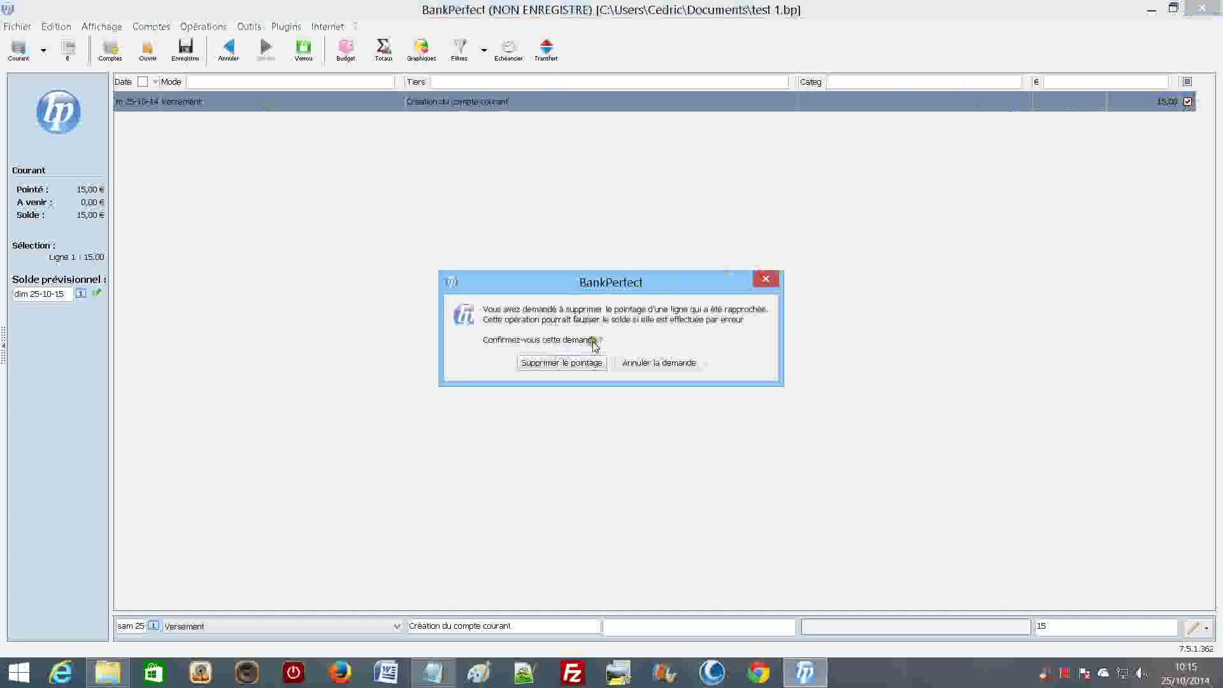
pyautogui.click(558, 364)
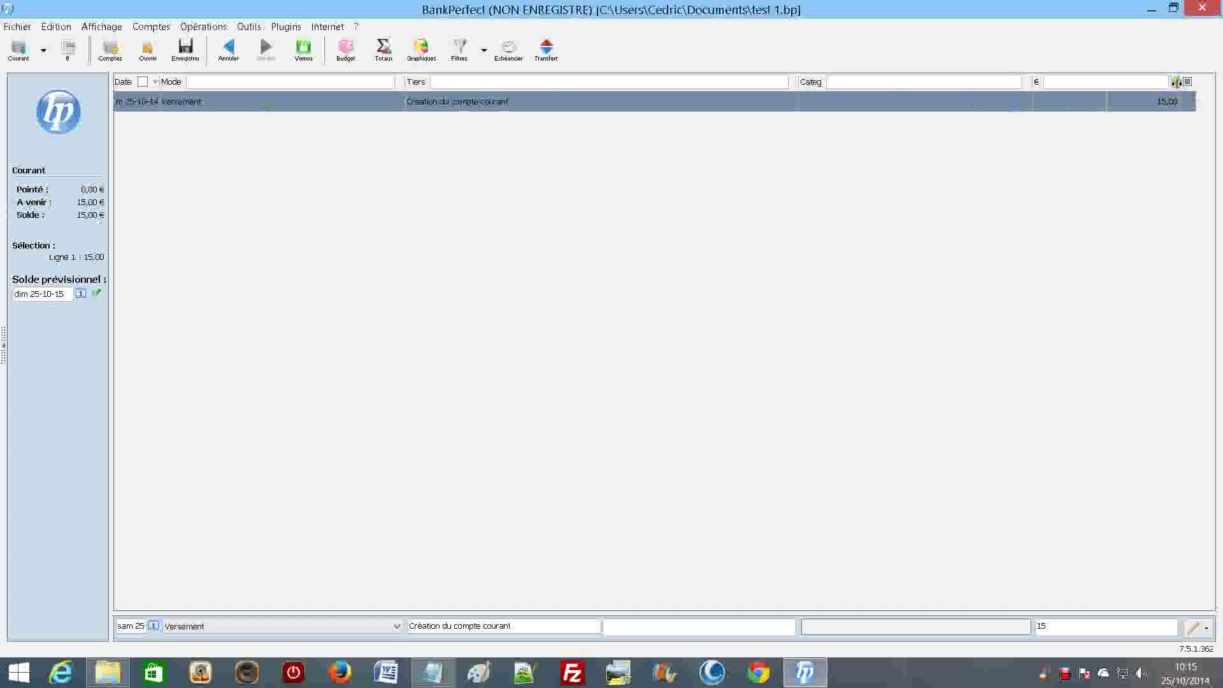
pyautogui.click(1187, 101)
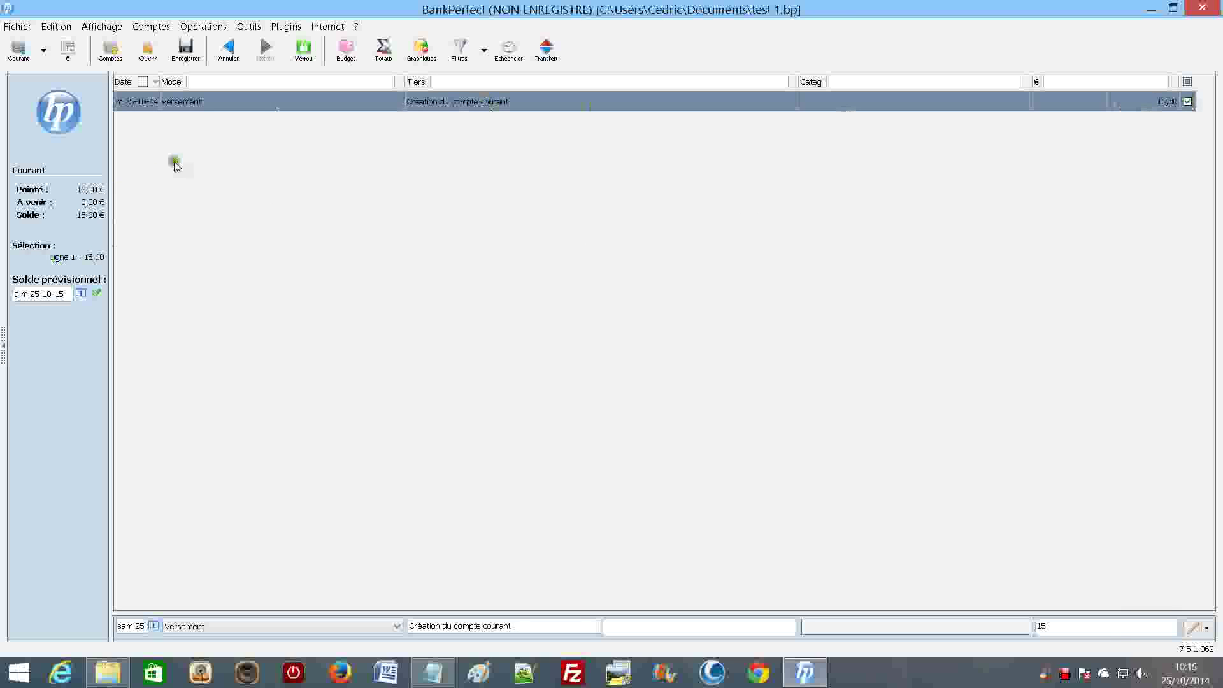
# Review the current account's balance forecast for 25-10-15 and the list of available accounts
pyautogui.click(95, 293)
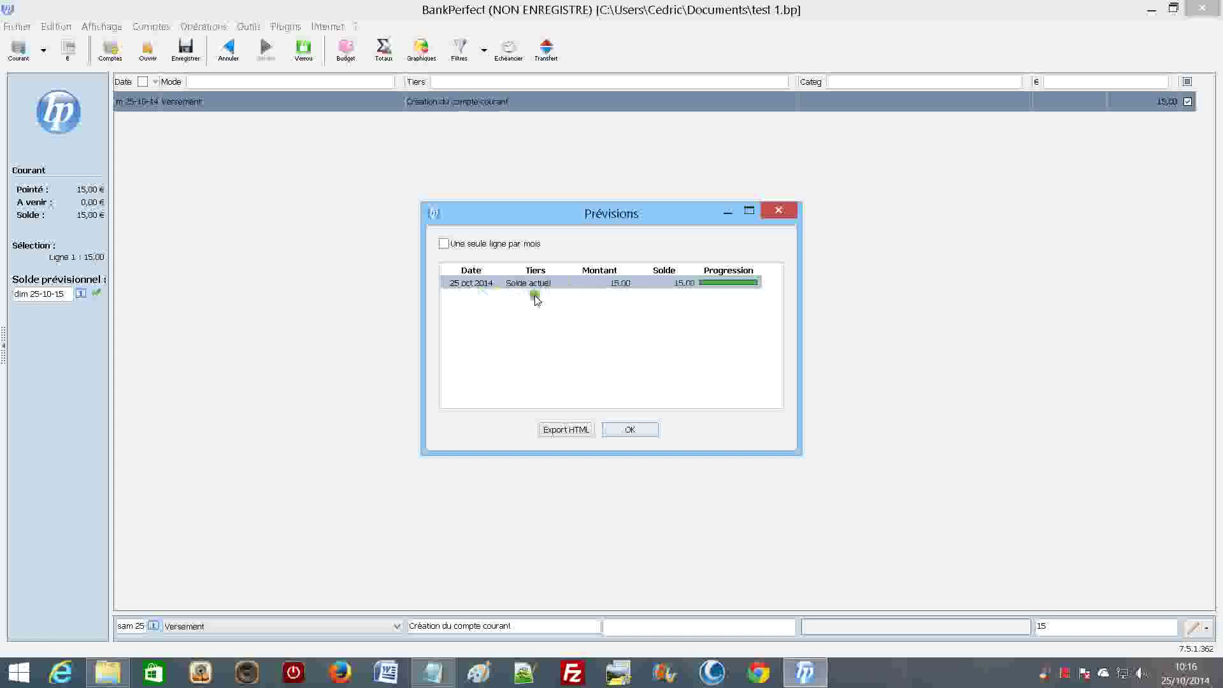
pyautogui.click(632, 430)
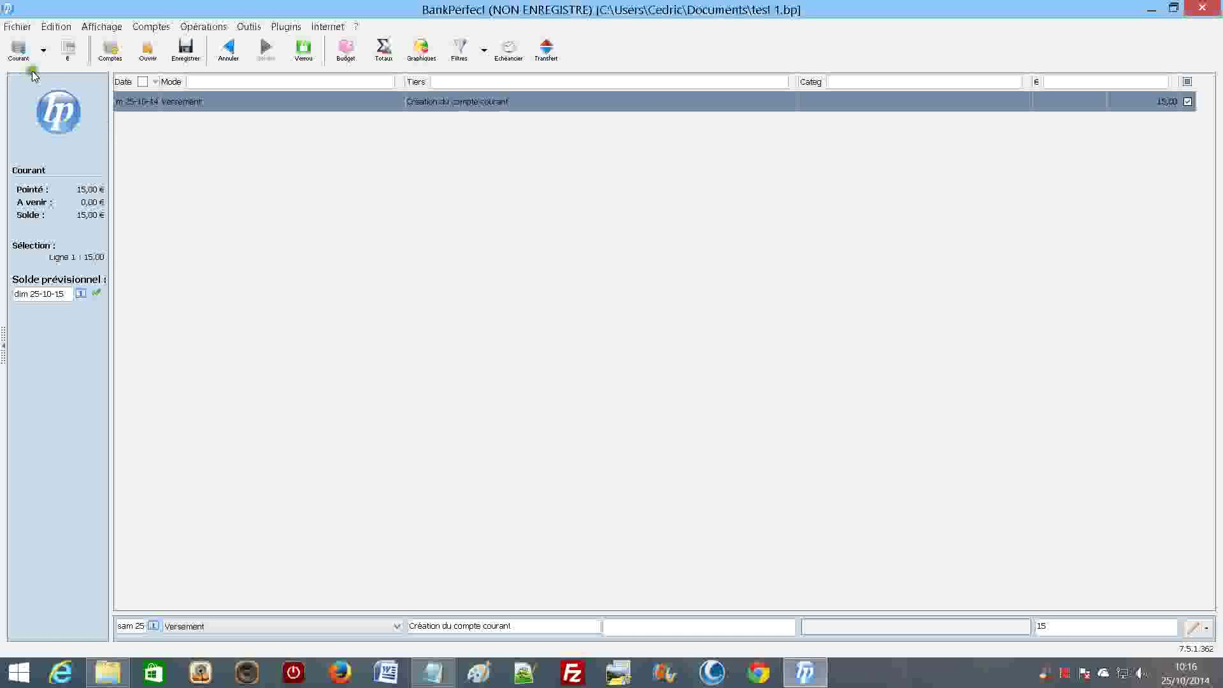
pyautogui.click(43, 54)
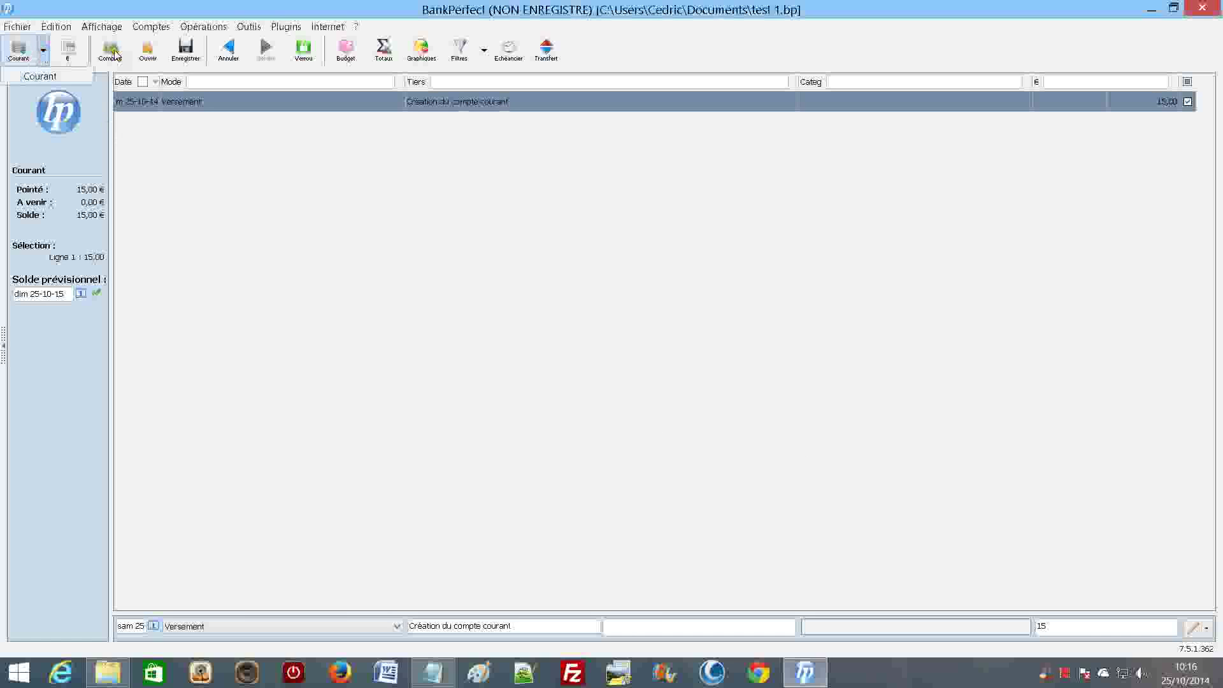
# Add an account named "Livret A" with an initial balance of 10,00 to the accounts file
pyautogui.click(156, 26)
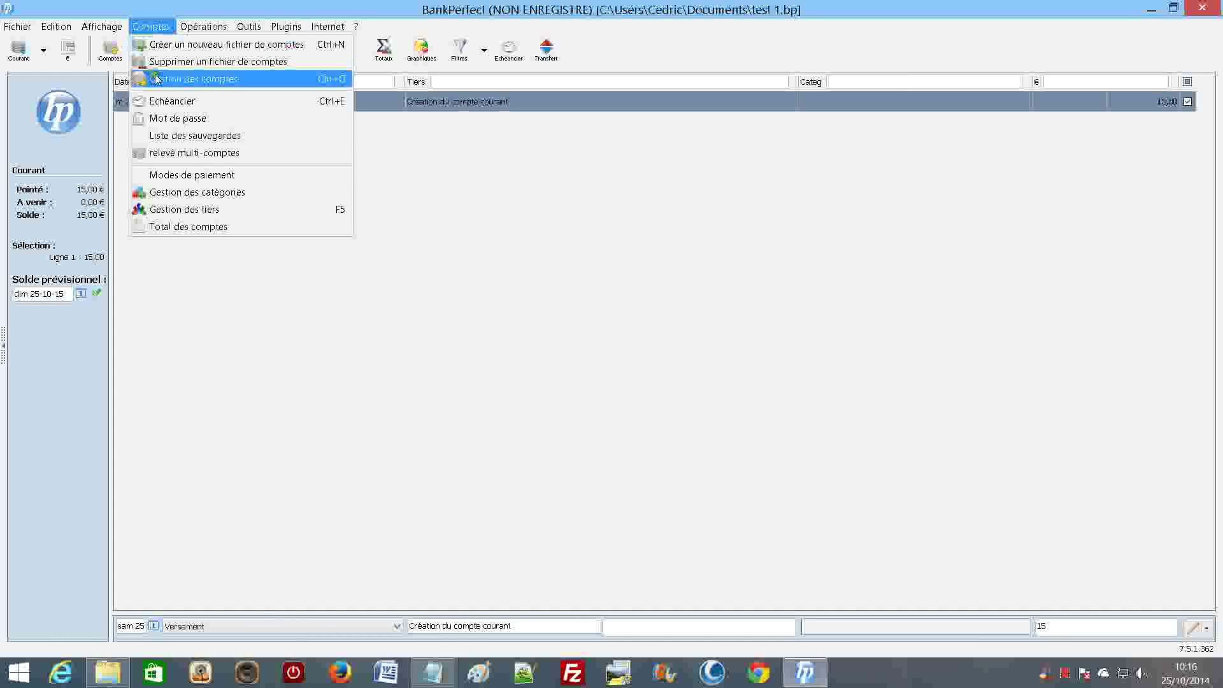
pyautogui.click(158, 79)
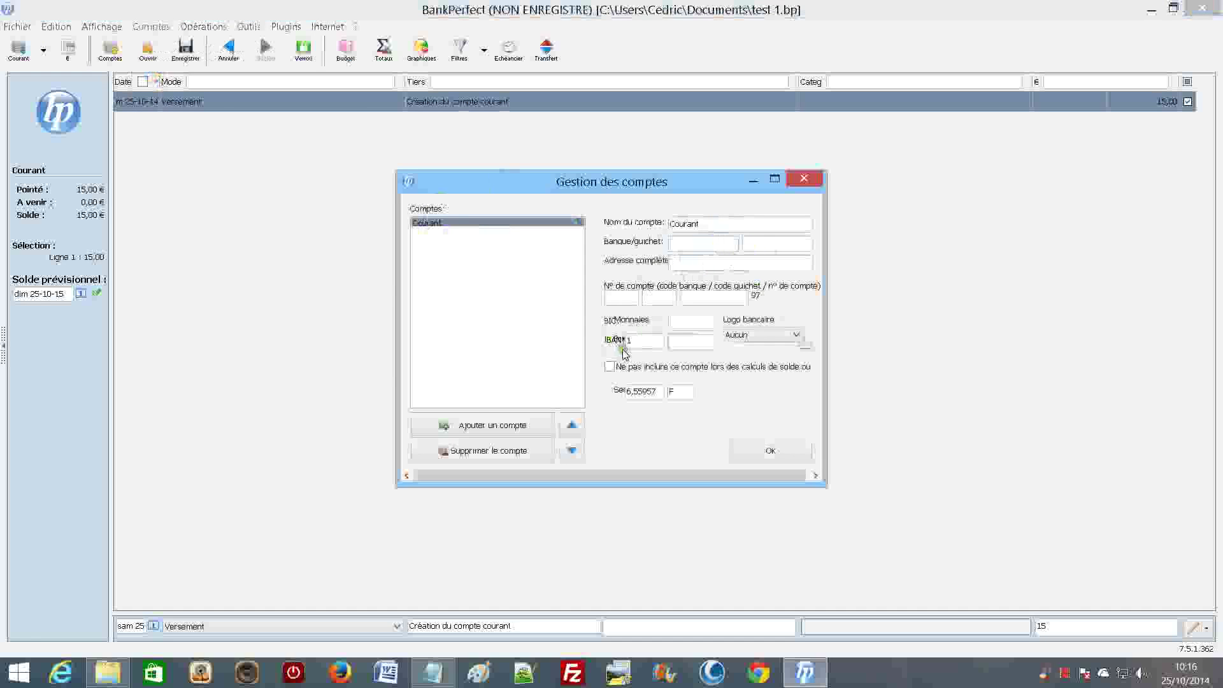
pyautogui.click(479, 426)
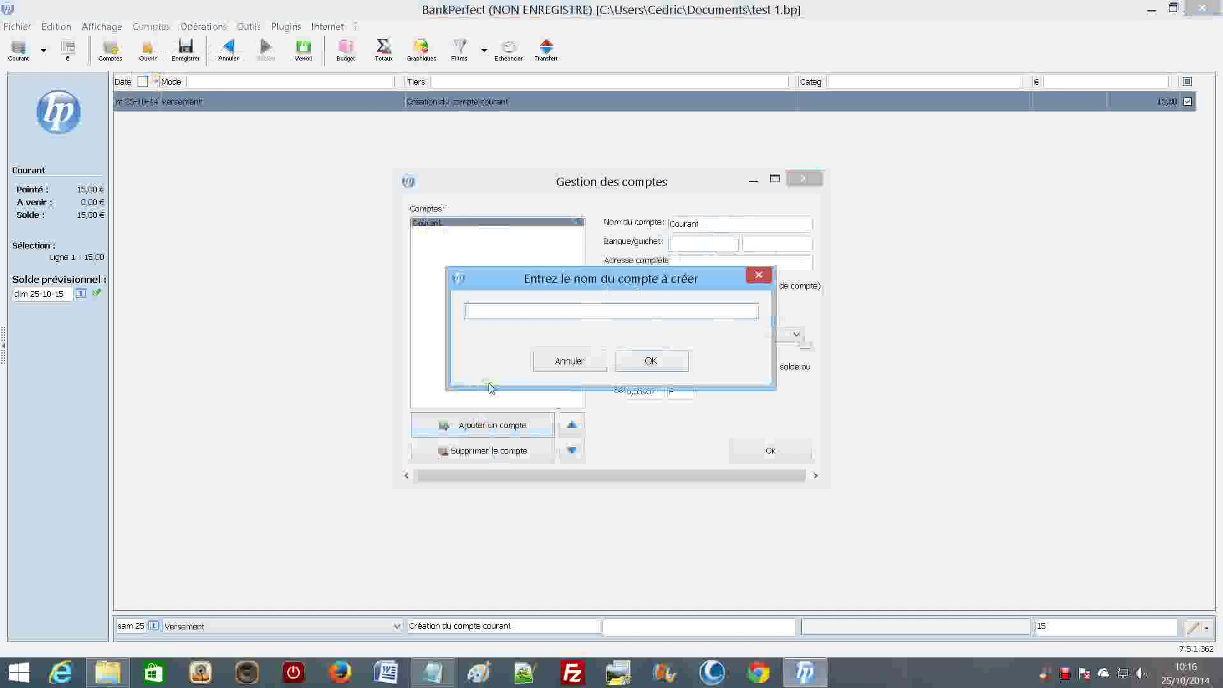
pyautogui.write('Livert')
pyautogui.press('BackSpace')
pyautogui.write('ret A')
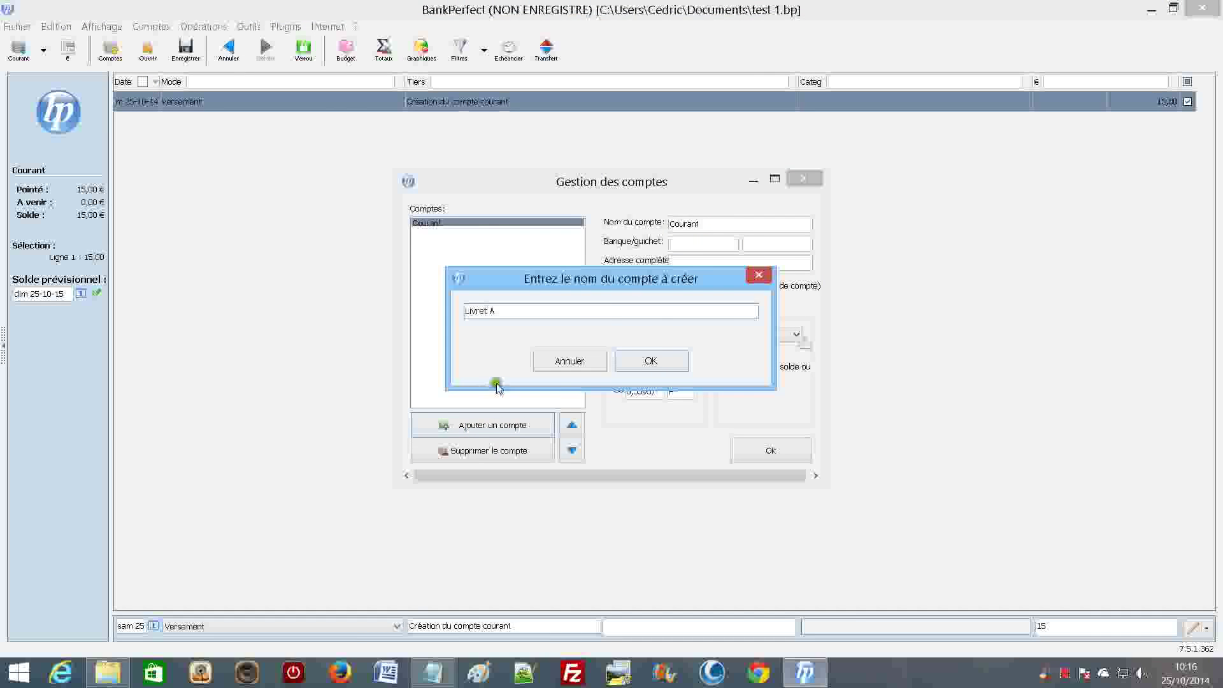
pyautogui.click(656, 362)
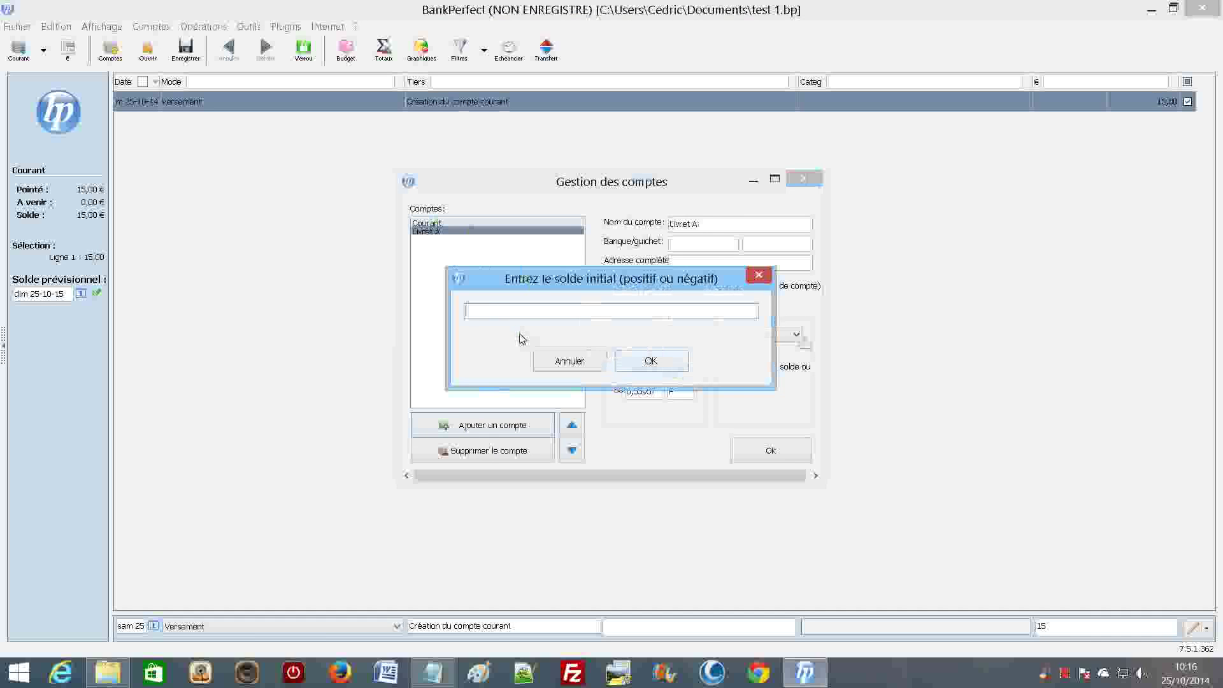
pyautogui.write('0,00')
pyautogui.click(649, 363)
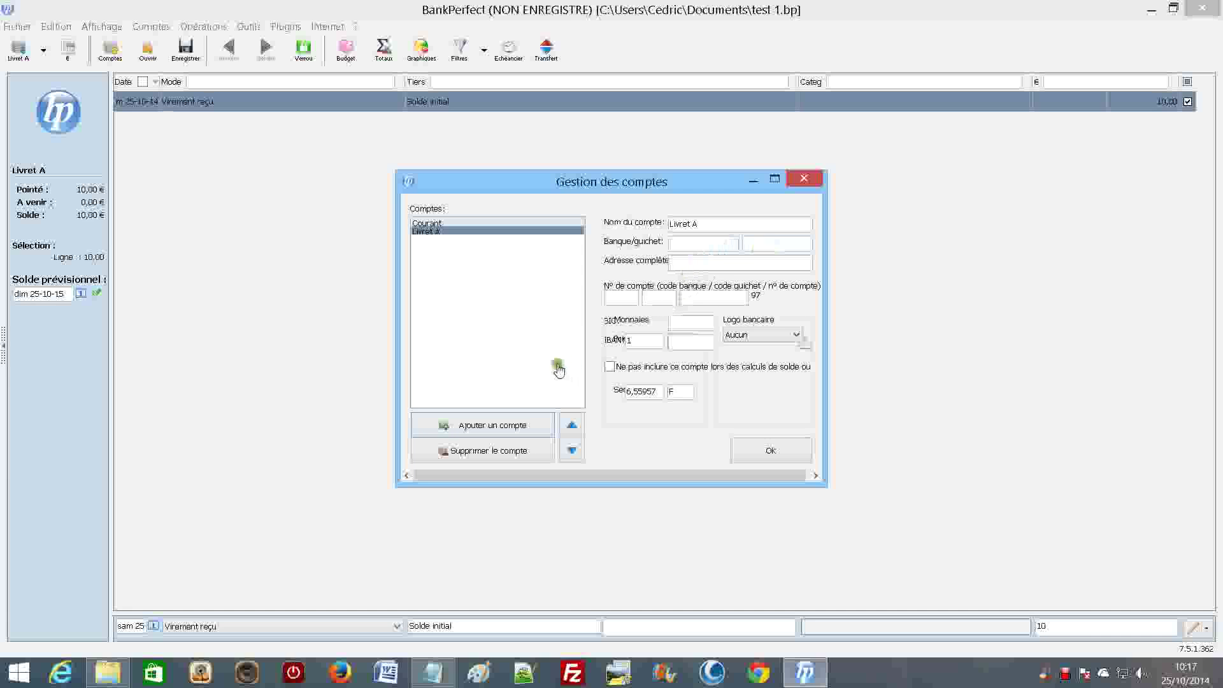
pyautogui.click(771, 446)
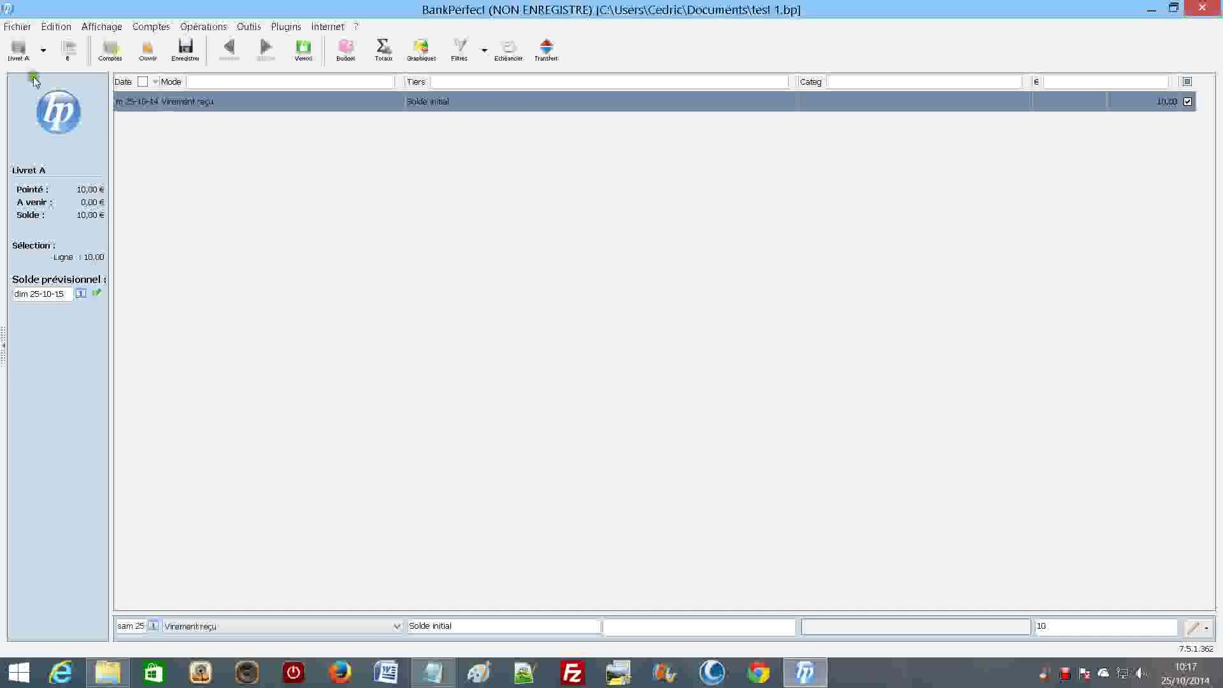
pyautogui.click(17, 28)
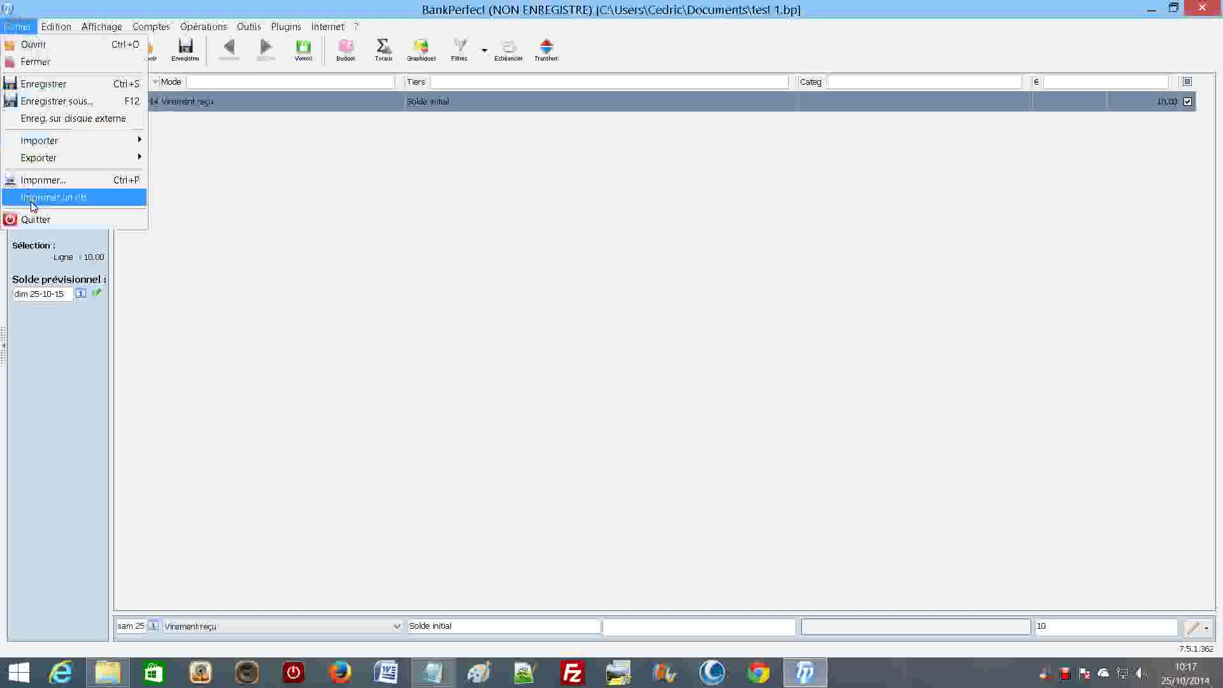
pyautogui.click(213, 183)
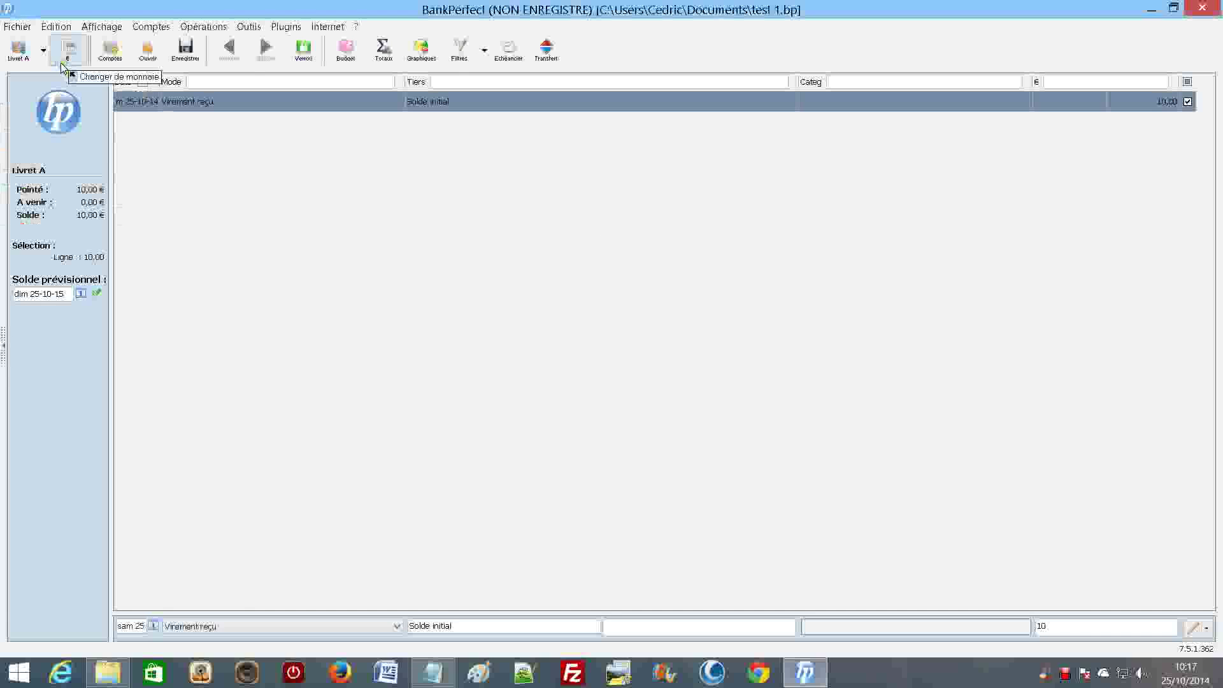
# Switch to the Courant account and set the operation date in the entry line to 7 October 2014
pyautogui.click(43, 51)
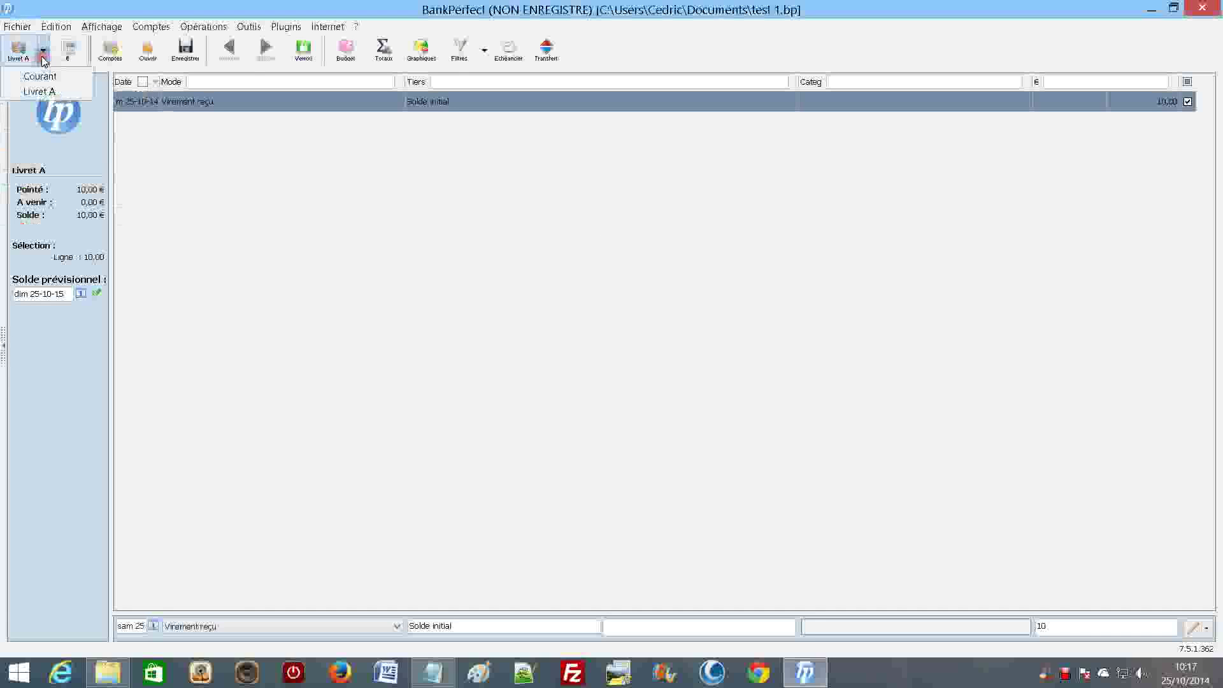
pyautogui.click(39, 77)
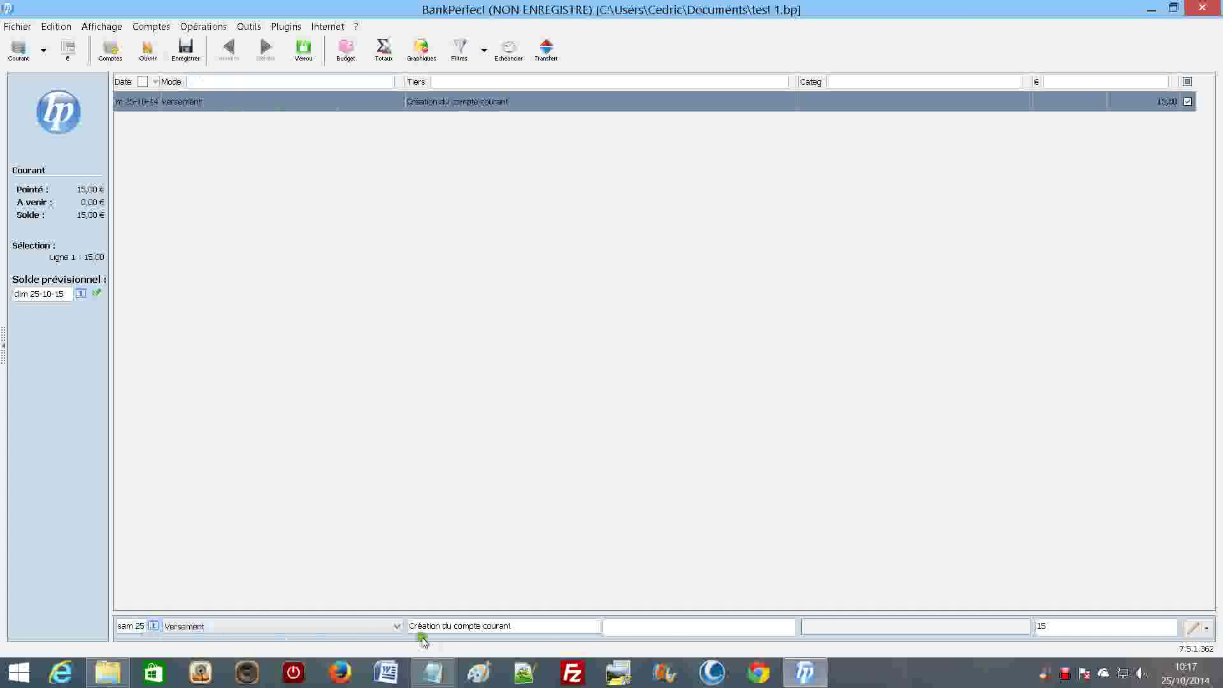
pyautogui.click(153, 626)
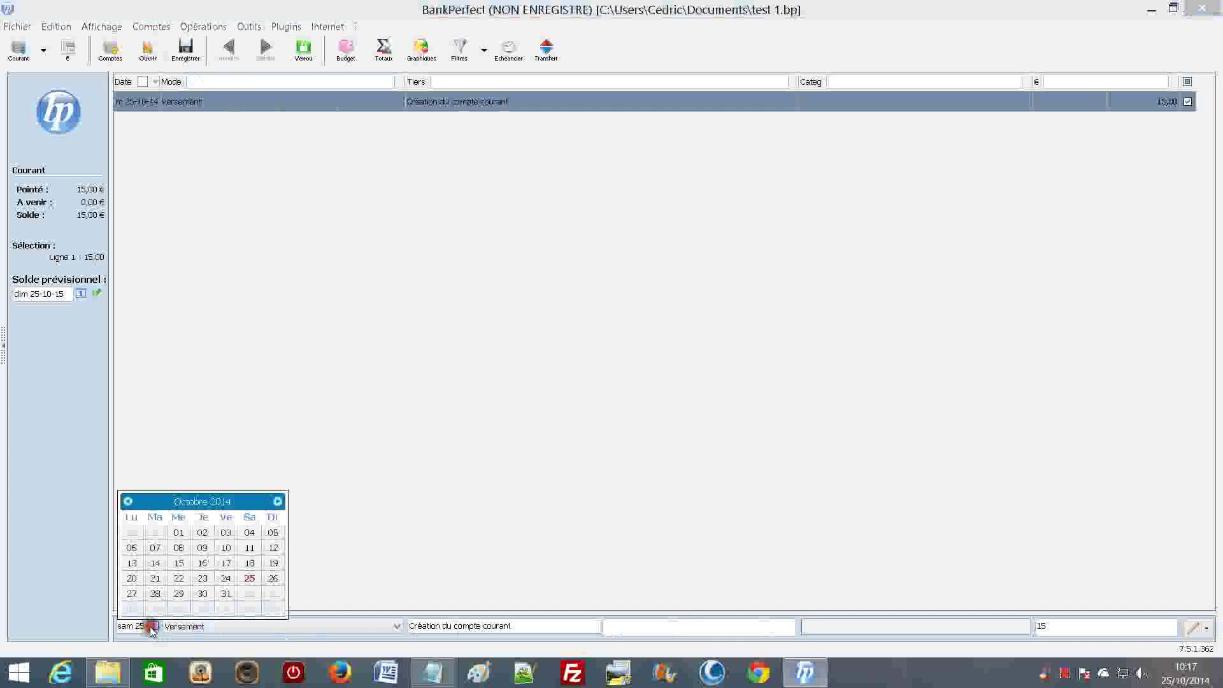
pyautogui.click(155, 548)
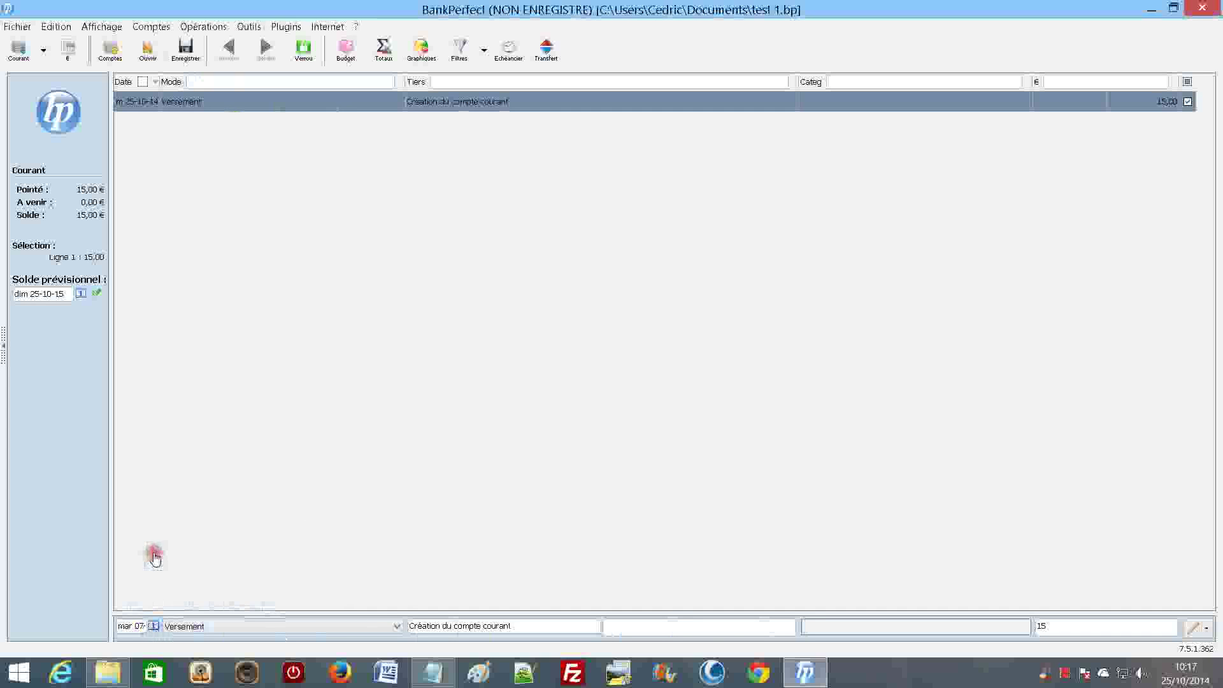
# Set the payment mode of the operation to Carte
pyautogui.click(396, 626)
pyautogui.click(186, 525)
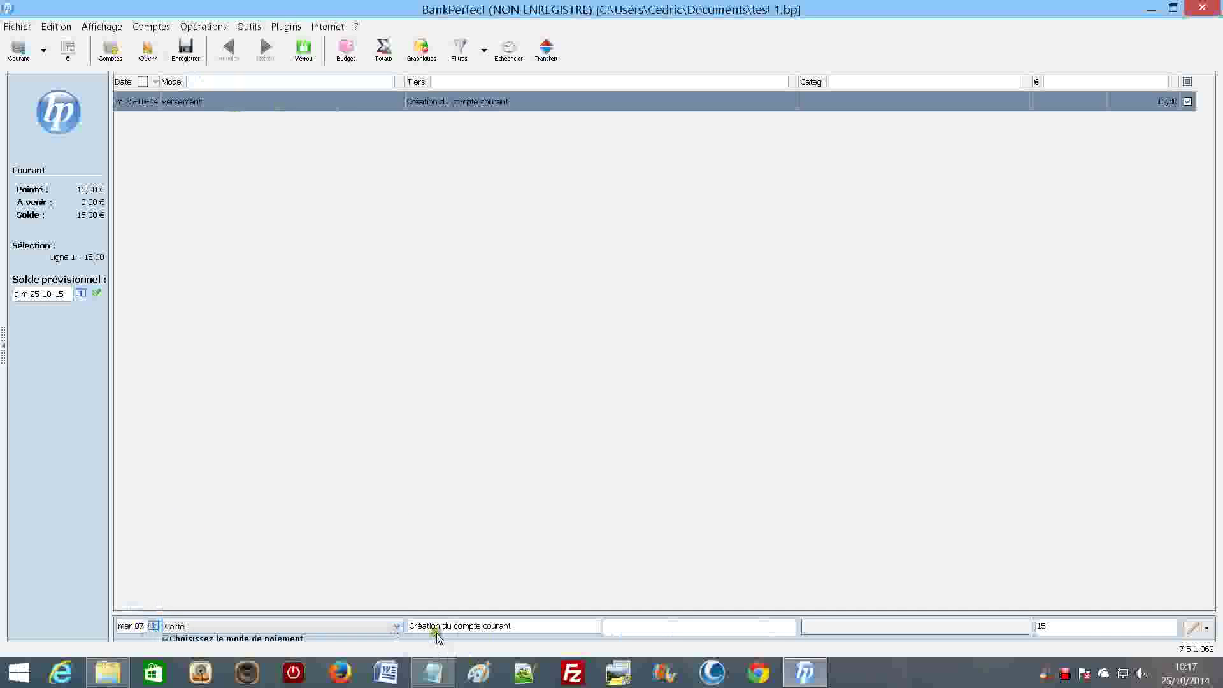
pyautogui.scroll(-3, 442, 626)
pyautogui.click(512, 626)
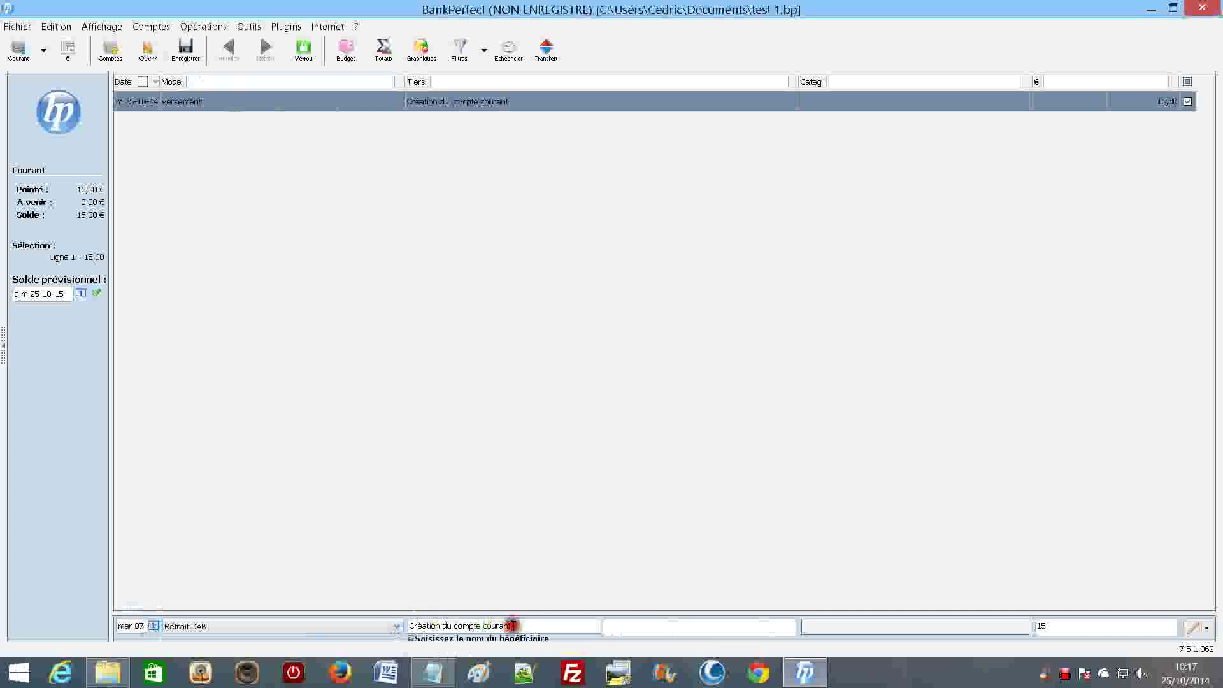
pyautogui.moveTo(517, 626); pyautogui.dragTo(390, 626)
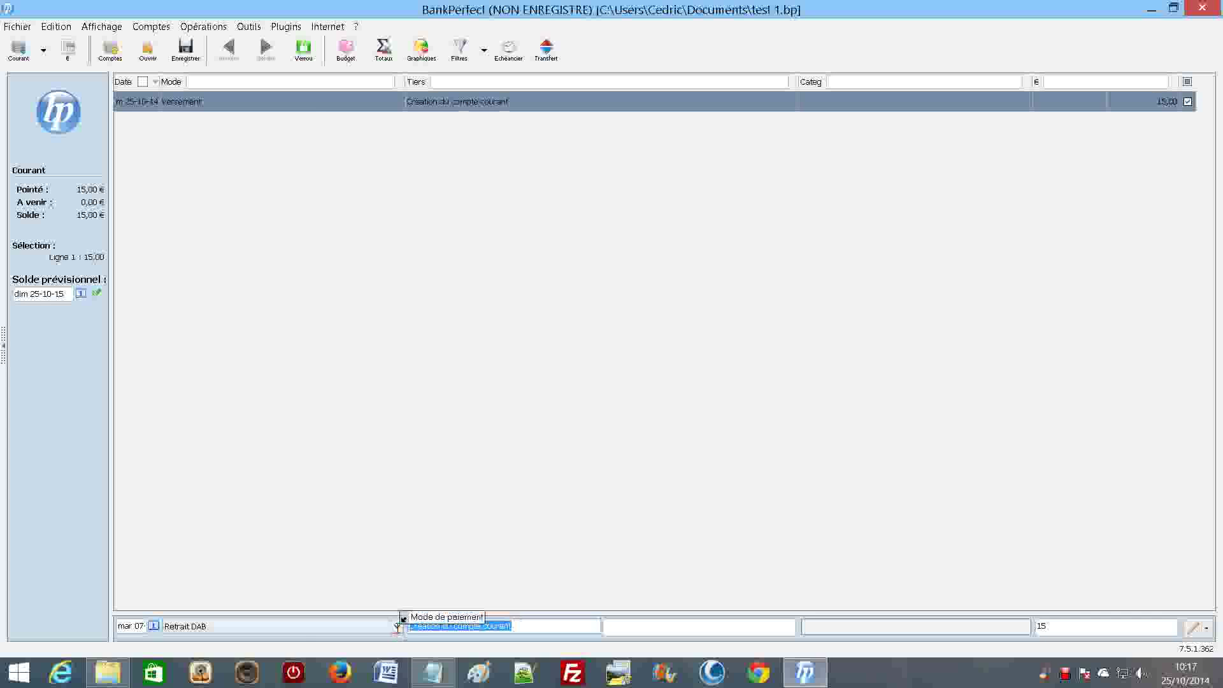
pyautogui.click(399, 624)
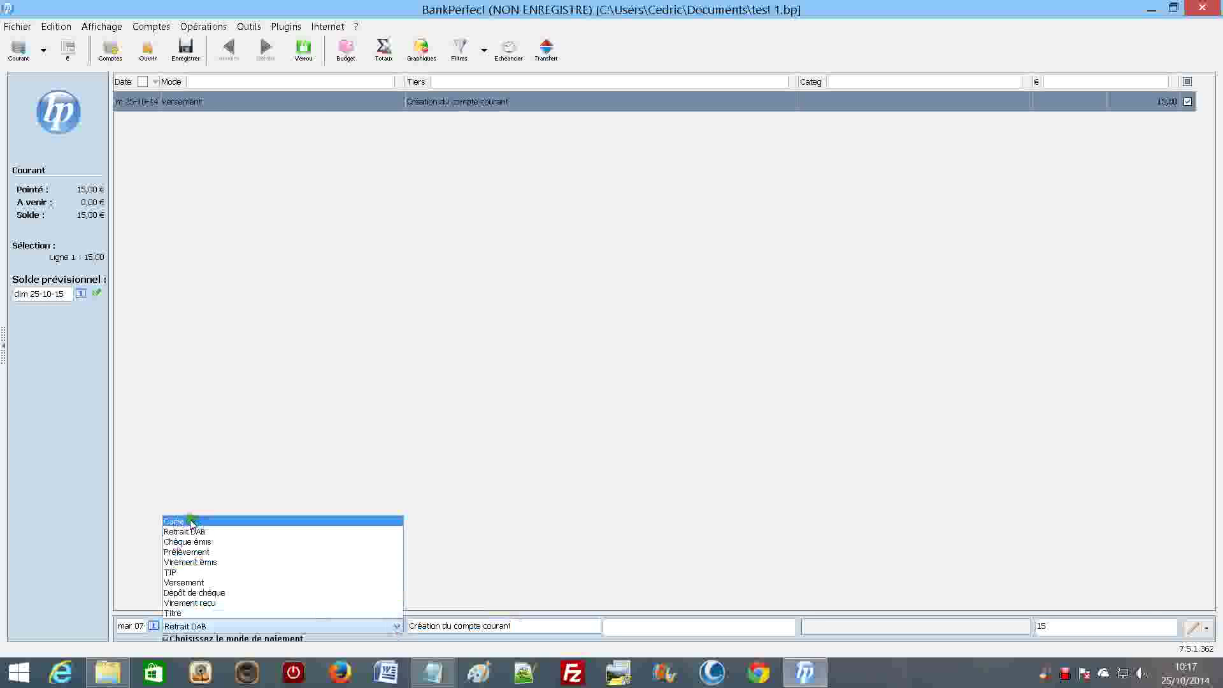
pyautogui.click(189, 519)
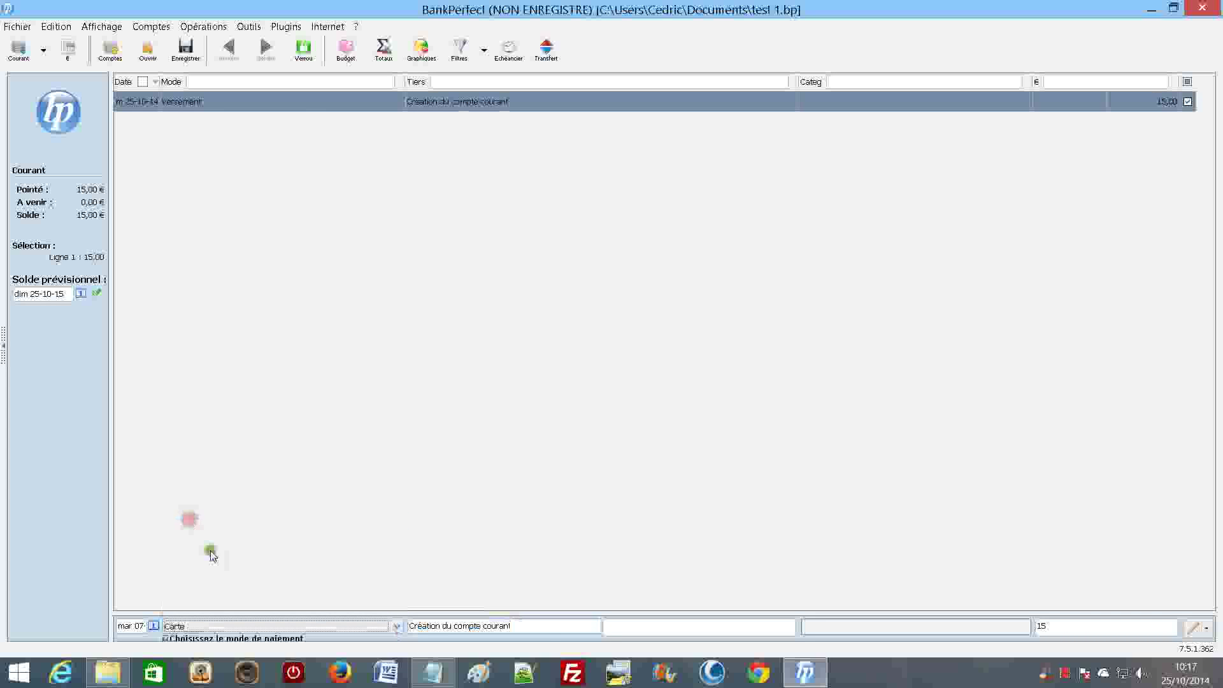
pyautogui.click(395, 626)
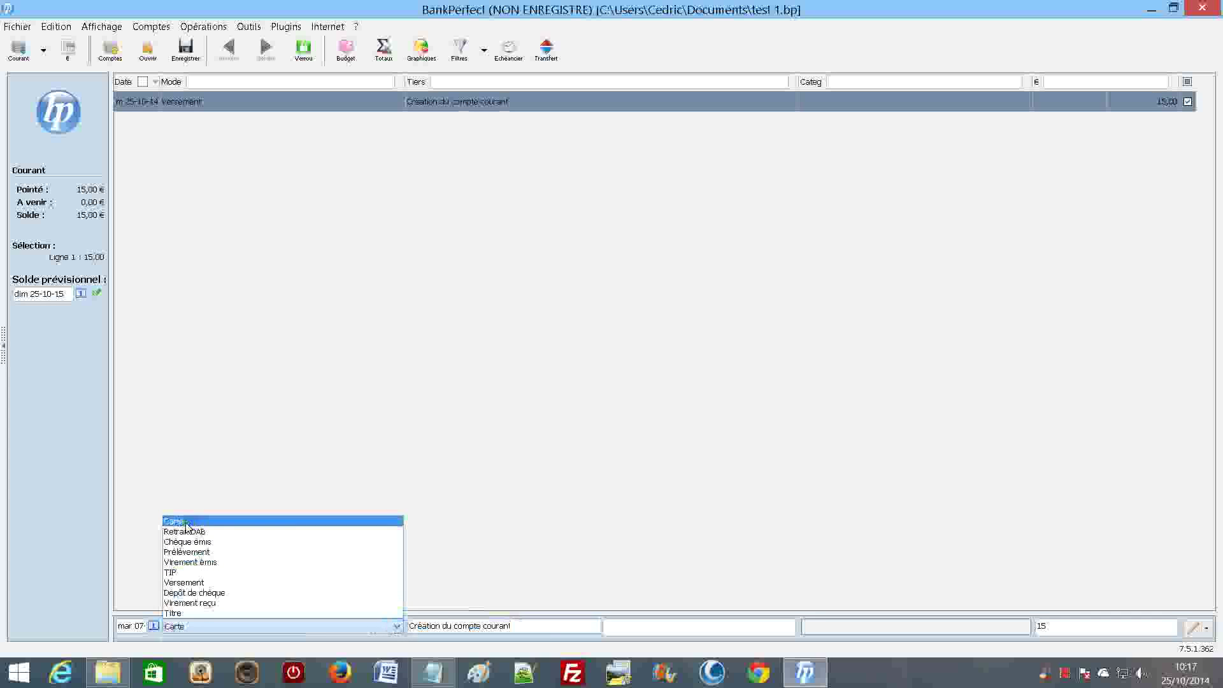
pyautogui.click(136, 511)
# Replace the payee of the operation with "supermarche"
pyautogui.click(517, 625)
pyautogui.write('SU')
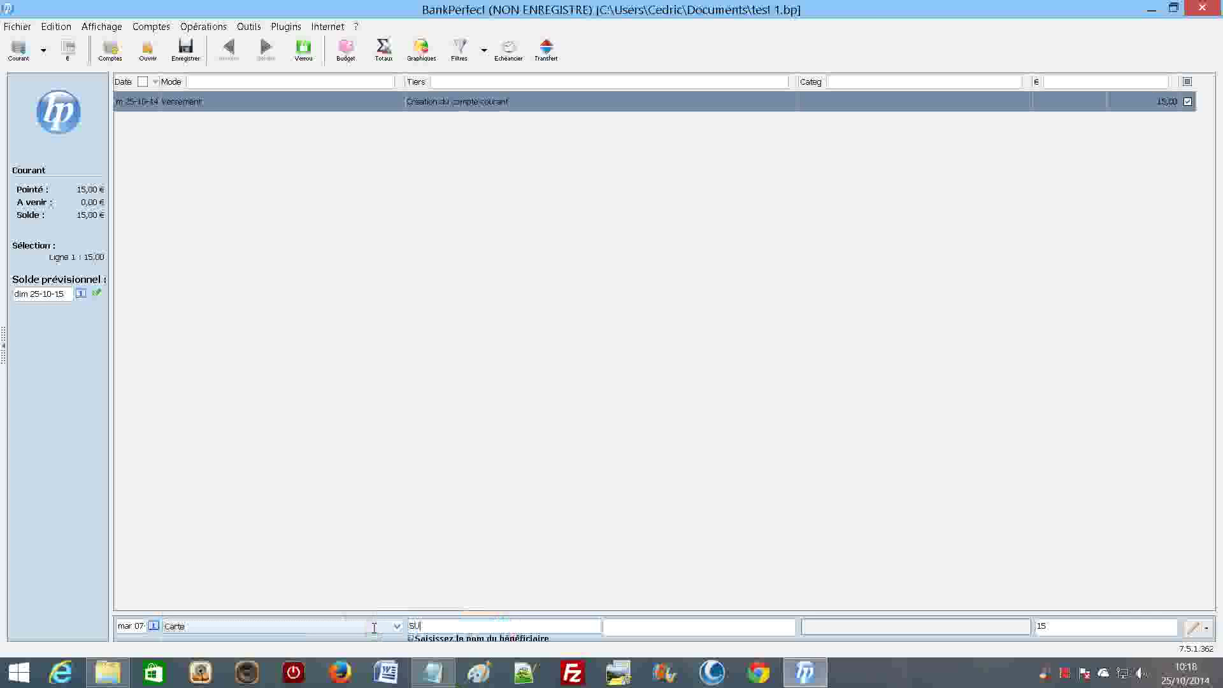
pyautogui.write('PERMAR')
pyautogui.press('BackSpace')
pyautogui.press('BackSpace')
pyautogui.press('BackSpace')
pyautogui.press('BackSpace')
pyautogui.press('BackSpace')
pyautogui.press('BackSpace')
pyautogui.press('BackSpace')
pyautogui.press('BackSpace')
pyautogui.press('BackSpace')
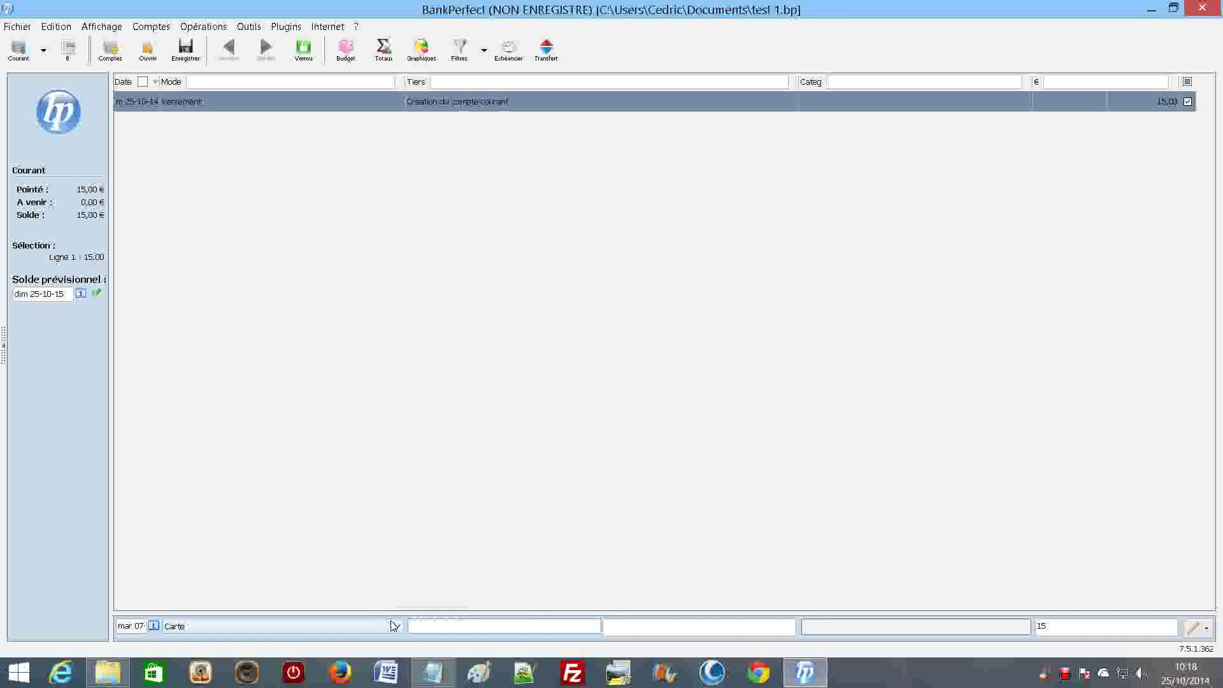
pyautogui.write('permarche')
# Enter "courses" as the operation's details and assign it the category Alimentation
pyautogui.click(614, 629)
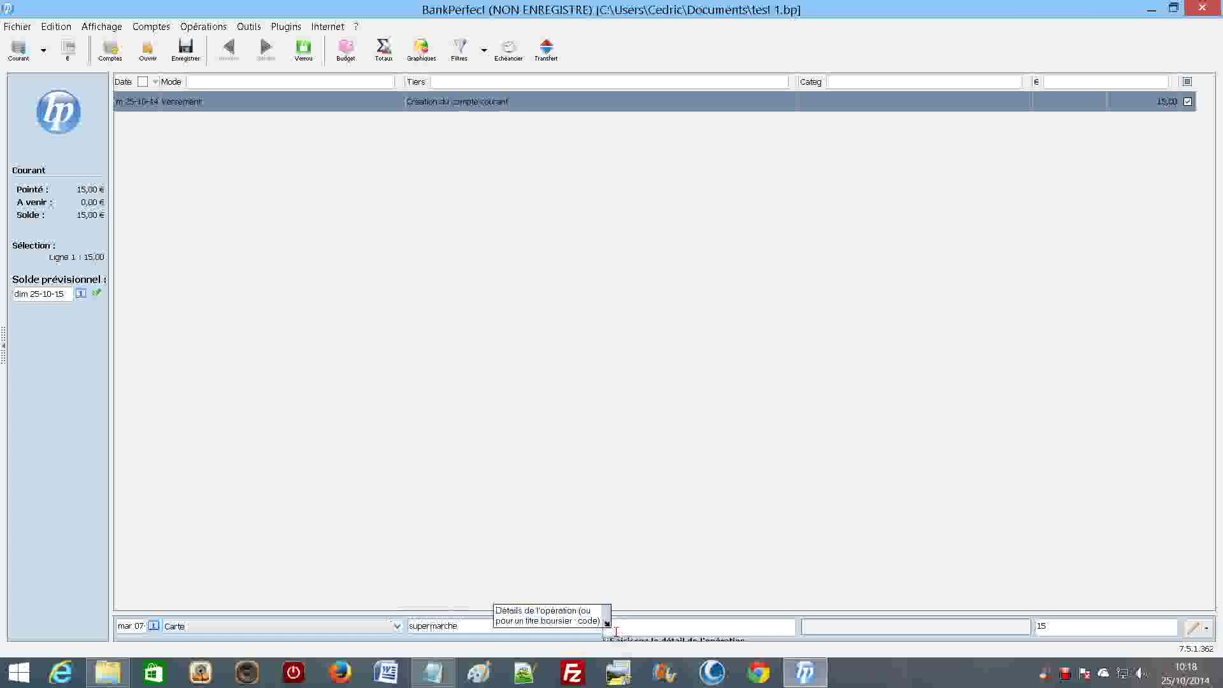
pyautogui.write('courses')
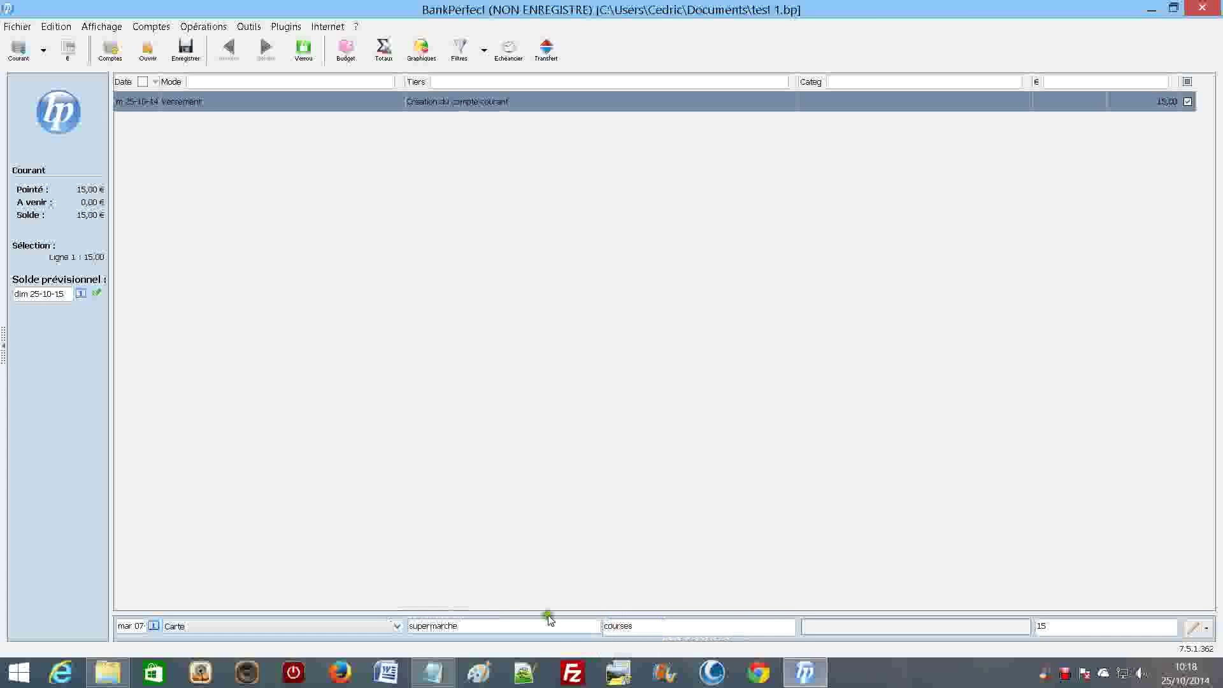
pyautogui.click(884, 629)
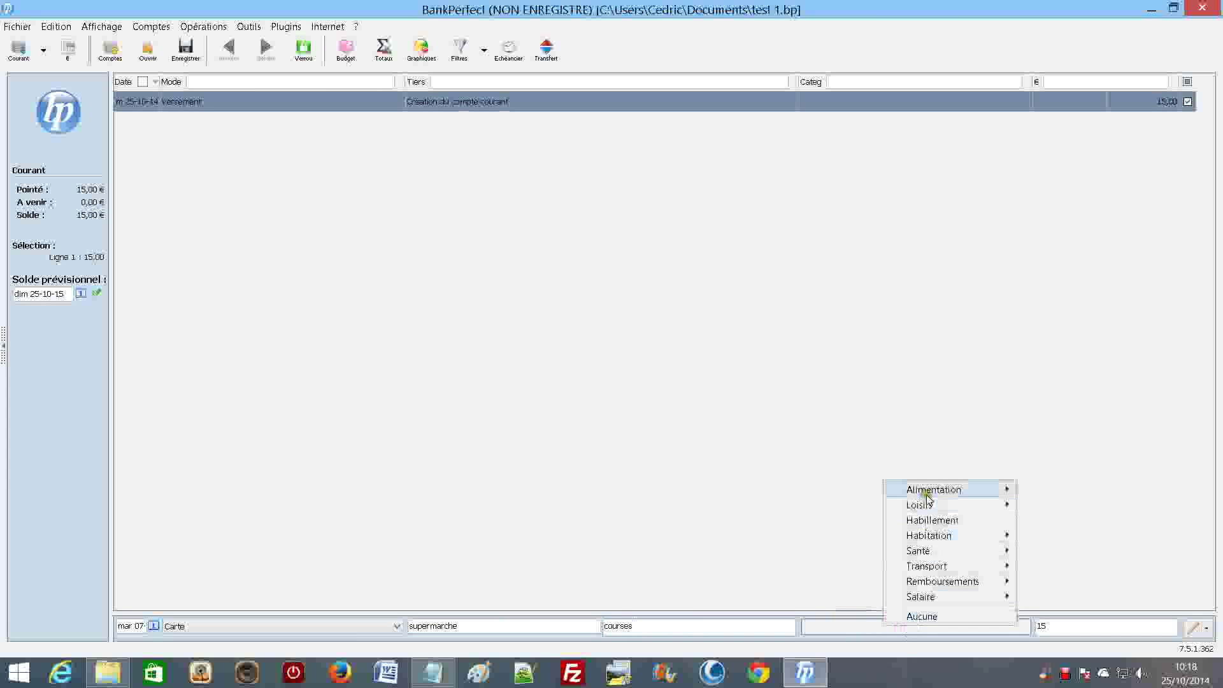
pyautogui.moveTo(931, 492)
pyautogui.click(1078, 490)
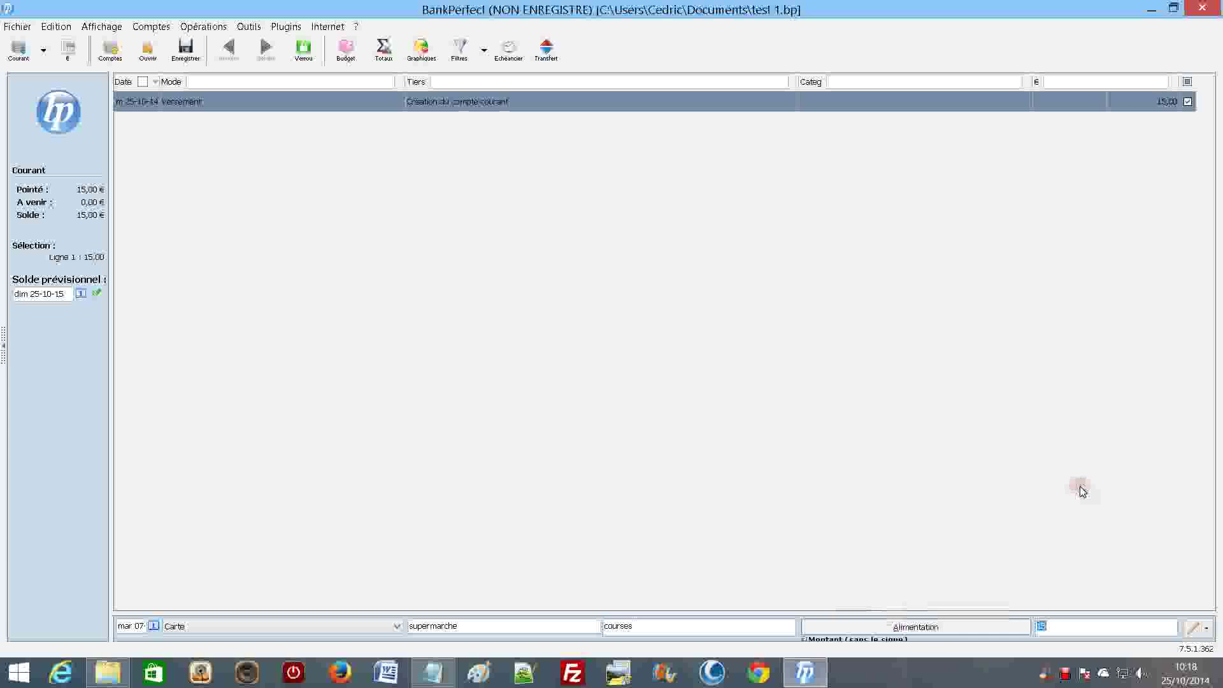
# Enter 45 as the operation's amount and record the expense in the Courant account
pyautogui.write('45')
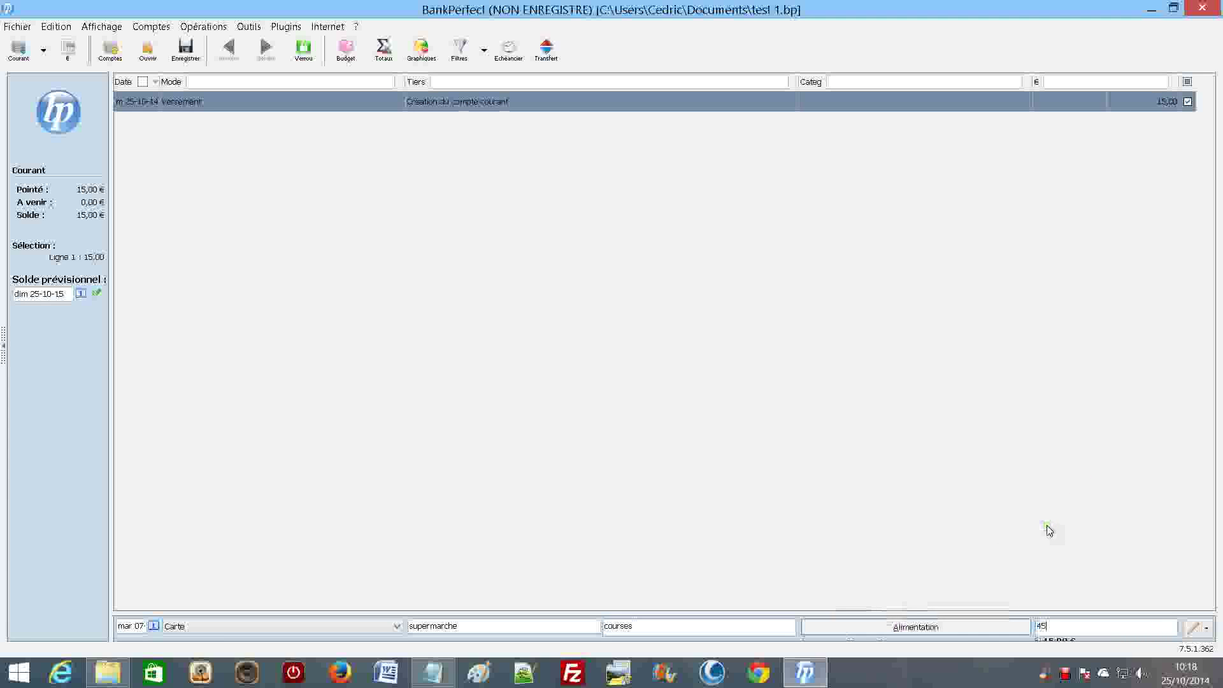
pyautogui.press('Return')
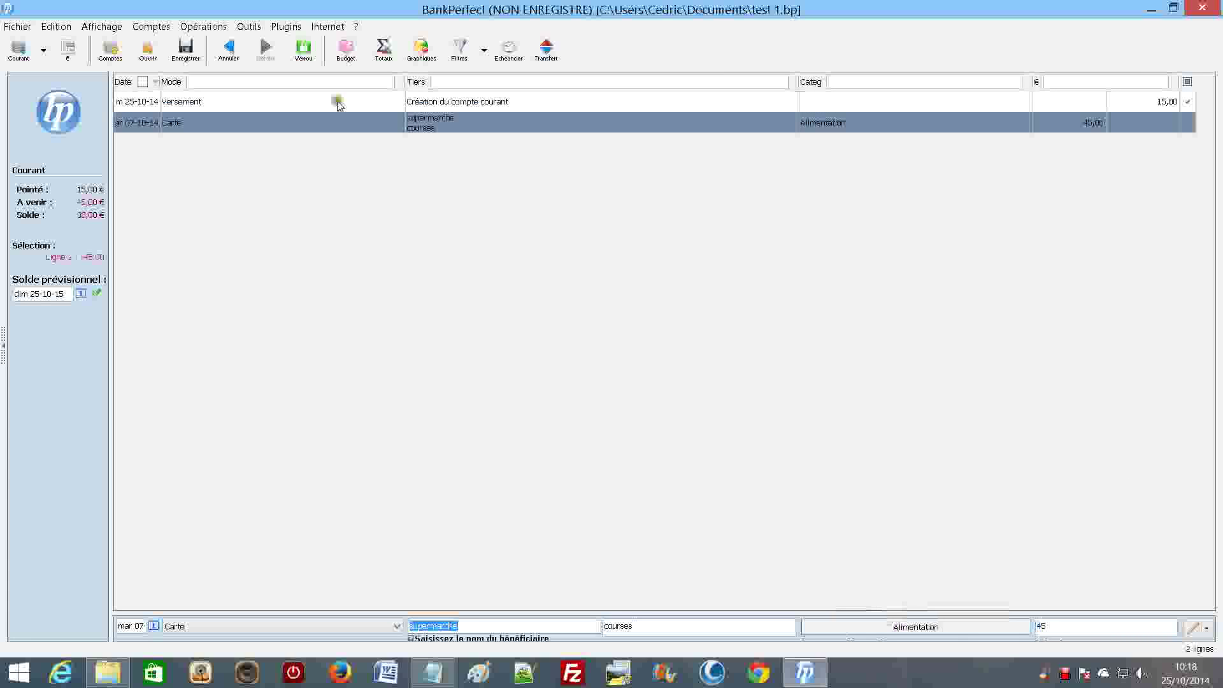
pyautogui.moveTo(1040, 117)
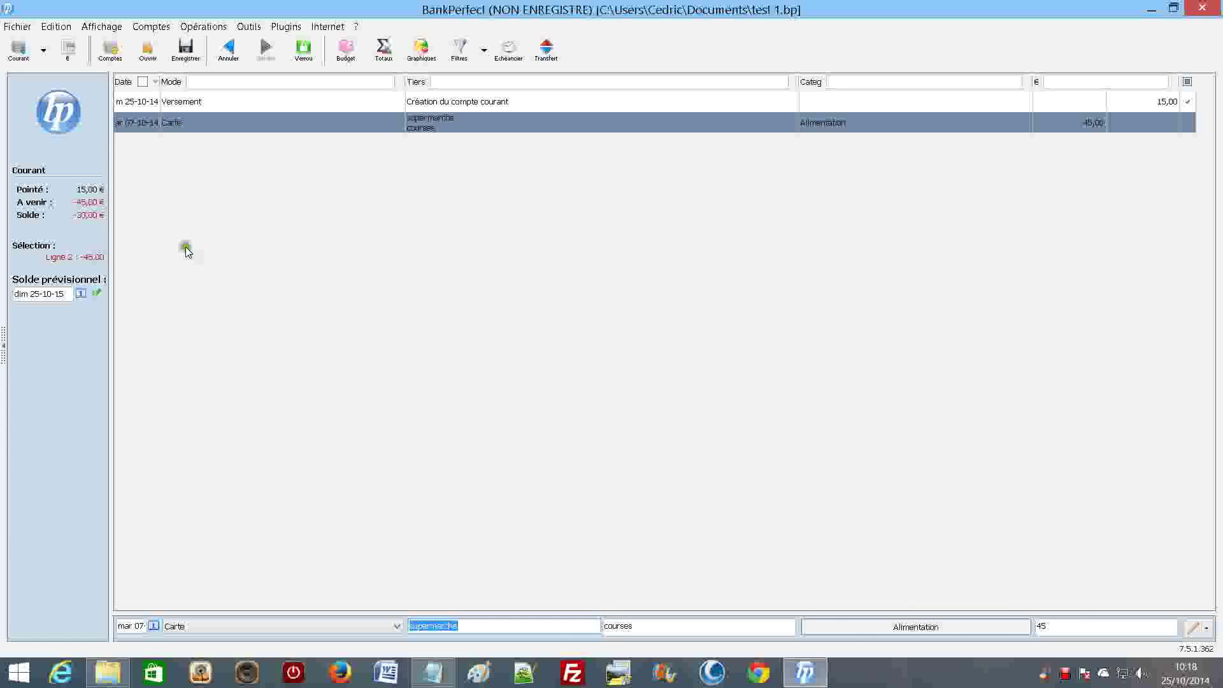
# Open the category management and, with Alimentation selected, insert a subcategory named "grande surface"
pyautogui.click(159, 27)
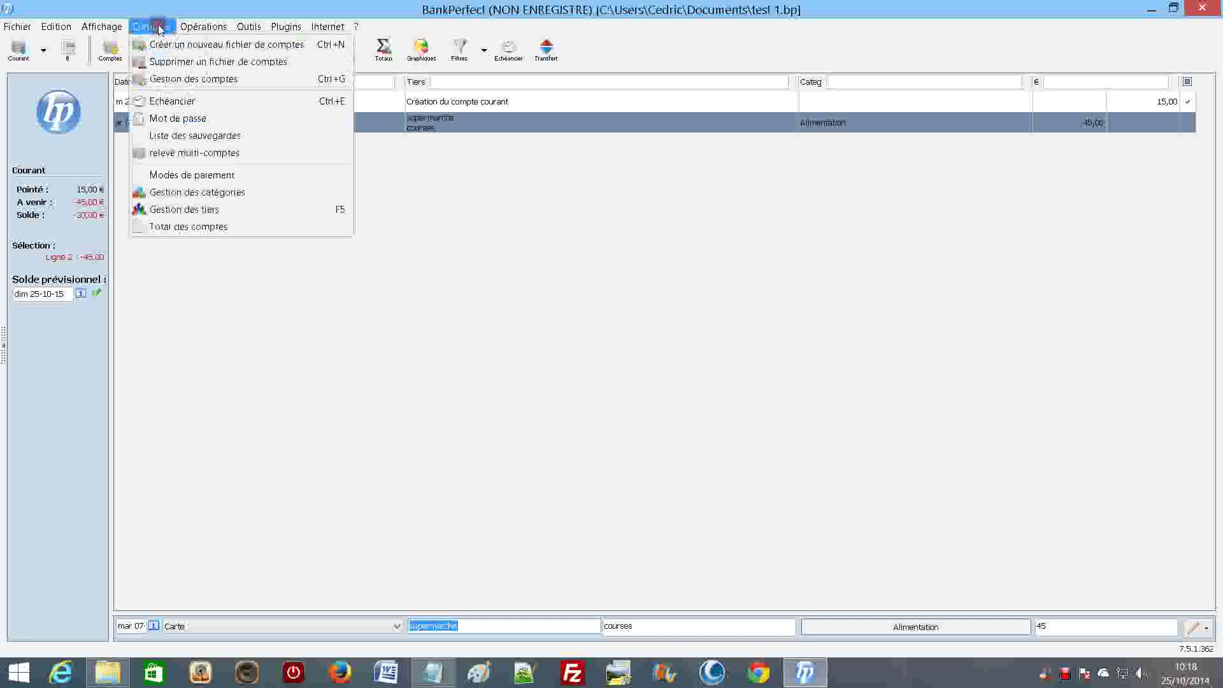
pyautogui.click(192, 198)
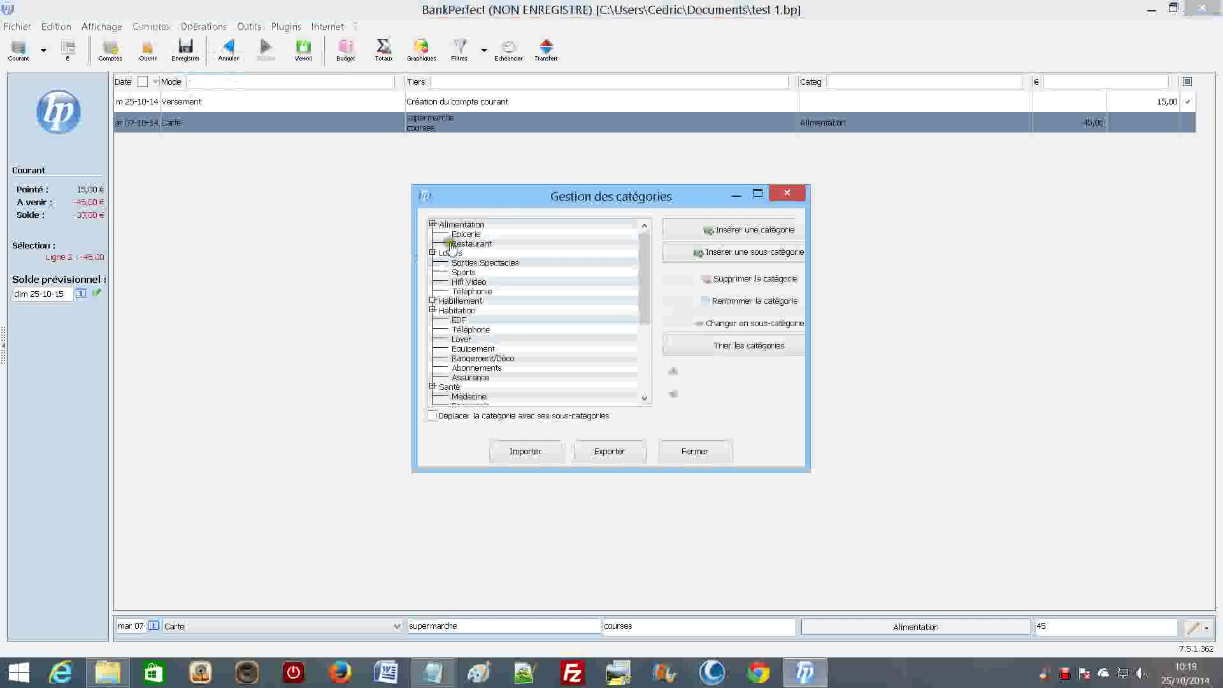
pyautogui.moveTo(439, 228)
pyautogui.mouseDown()
pyautogui.moveTo(431, 255)
pyautogui.moveTo(441, 224)
pyautogui.moveTo(440, 241)
pyautogui.moveTo(450, 237)
pyautogui.moveTo(438, 239)
pyautogui.mouseUp()
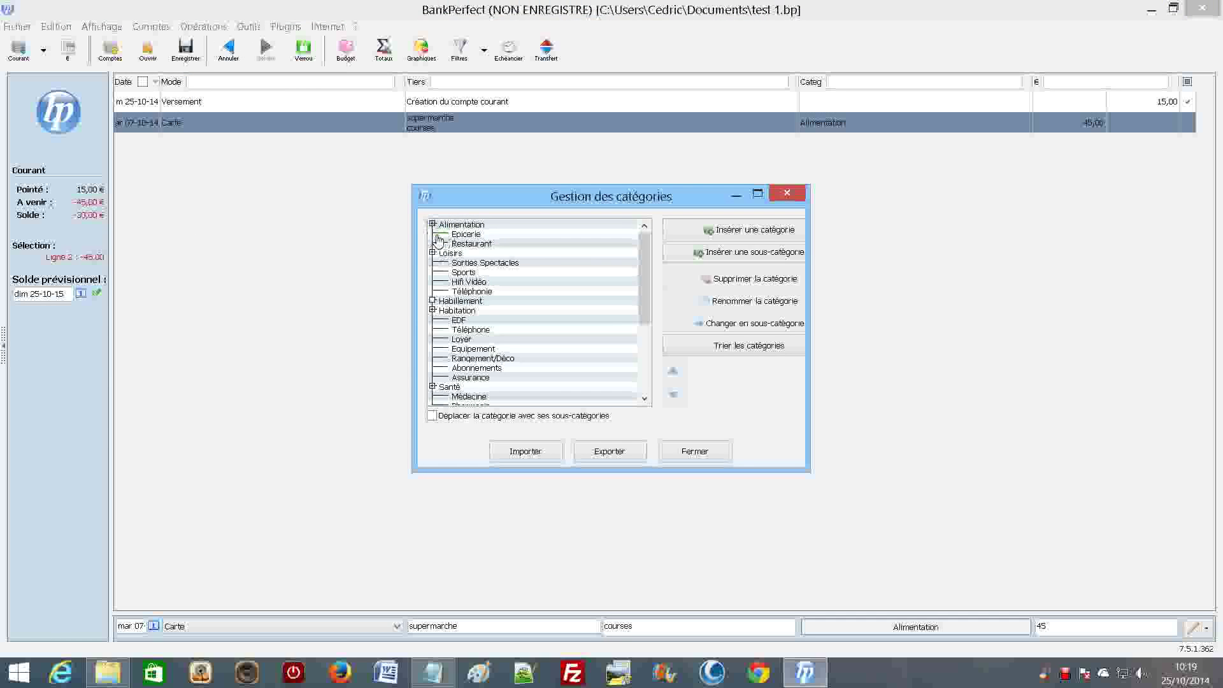
pyautogui.moveTo(438, 240); pyautogui.dragTo(648, 268)
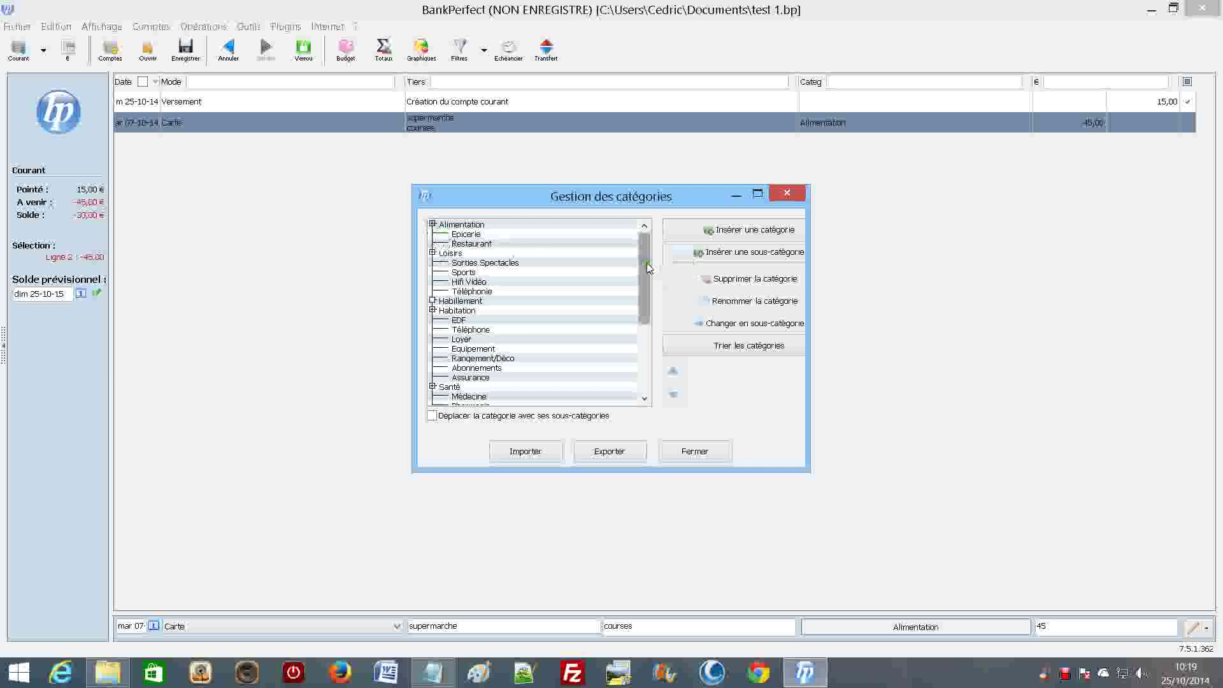
pyautogui.moveTo(648, 267); pyautogui.dragTo(442, 227)
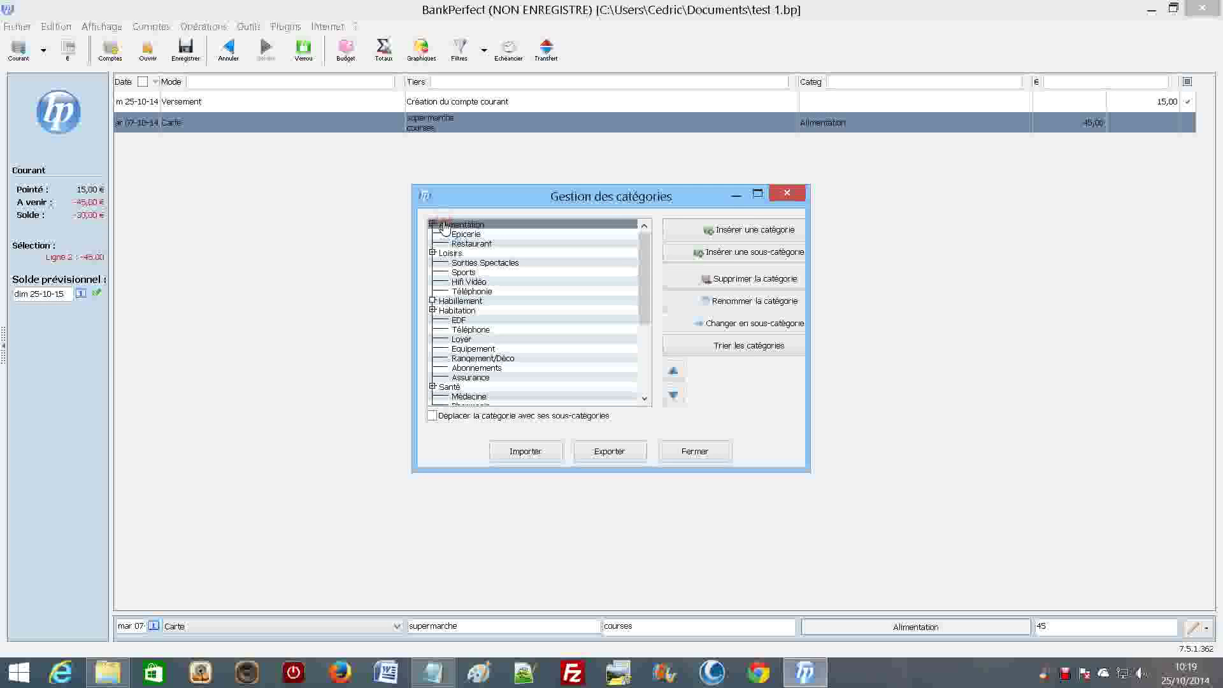
pyautogui.click(750, 257)
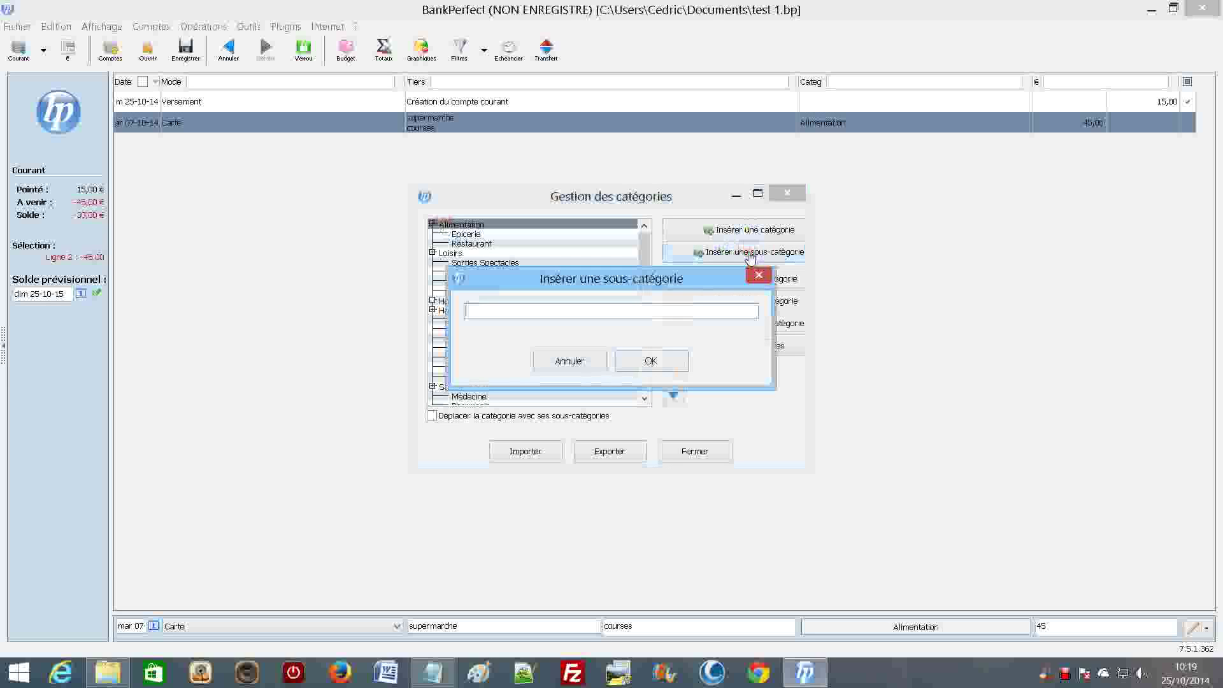
pyautogui.write('ande surface')
pyautogui.click(643, 364)
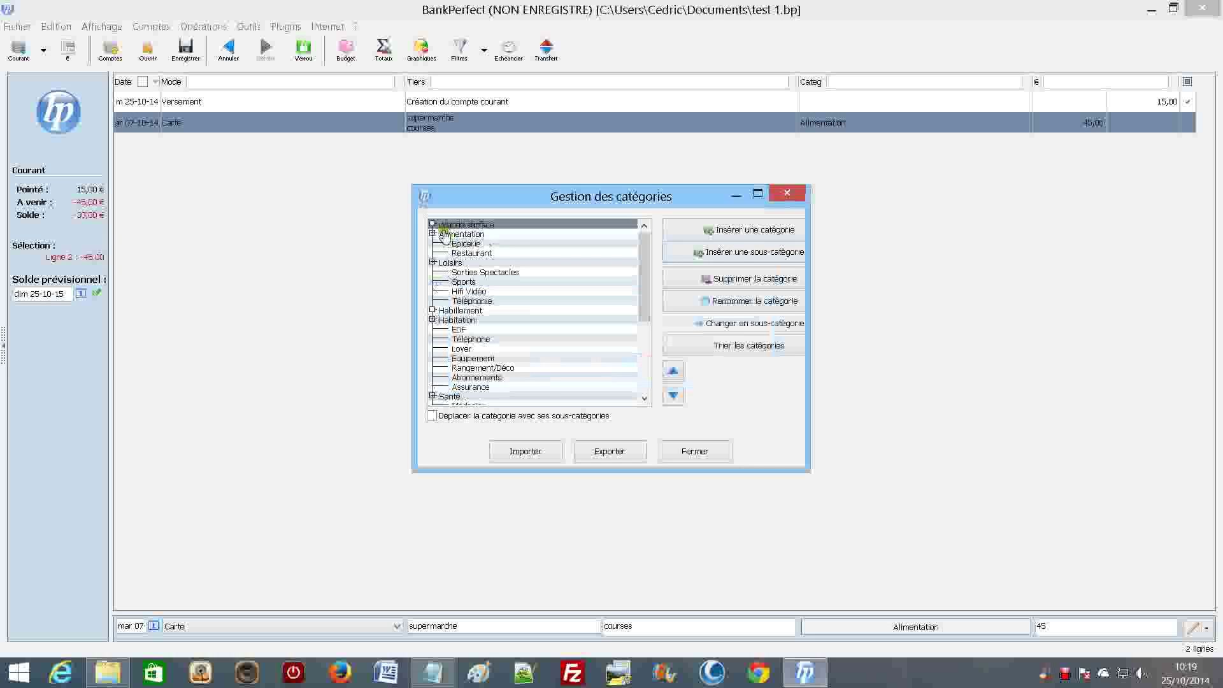
# Make "grande surface" a subcategory of Alimentation and place it after Restaurant
pyautogui.click(674, 395)
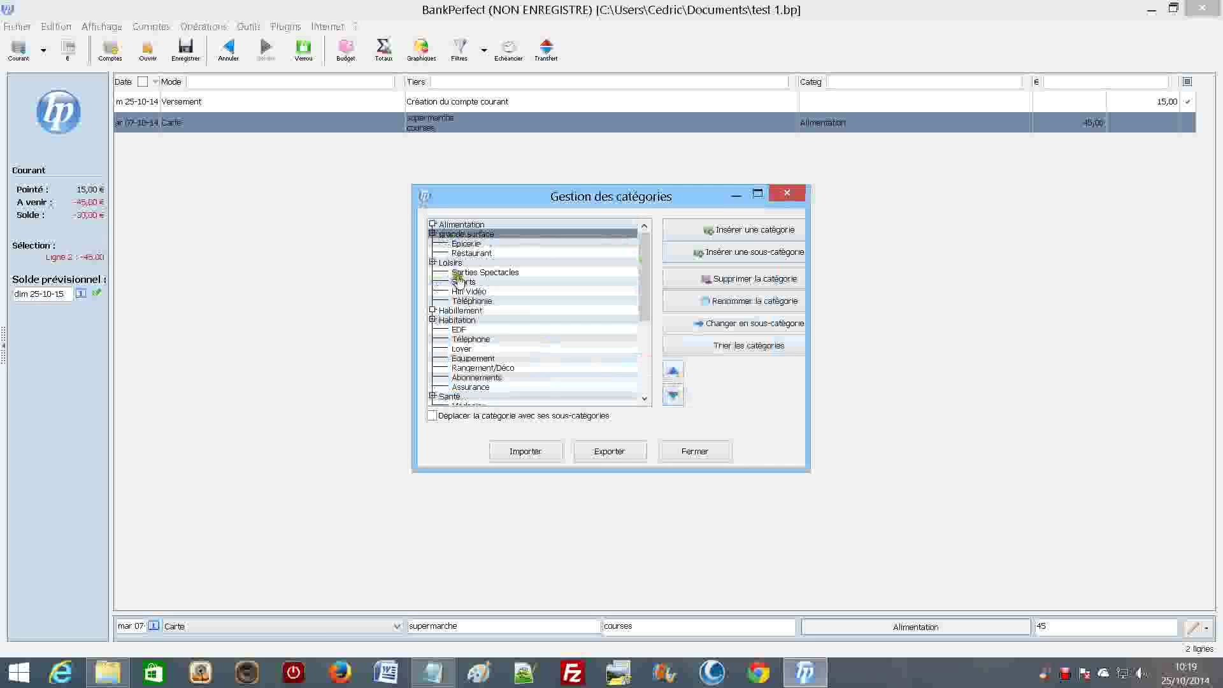
pyautogui.click(747, 326)
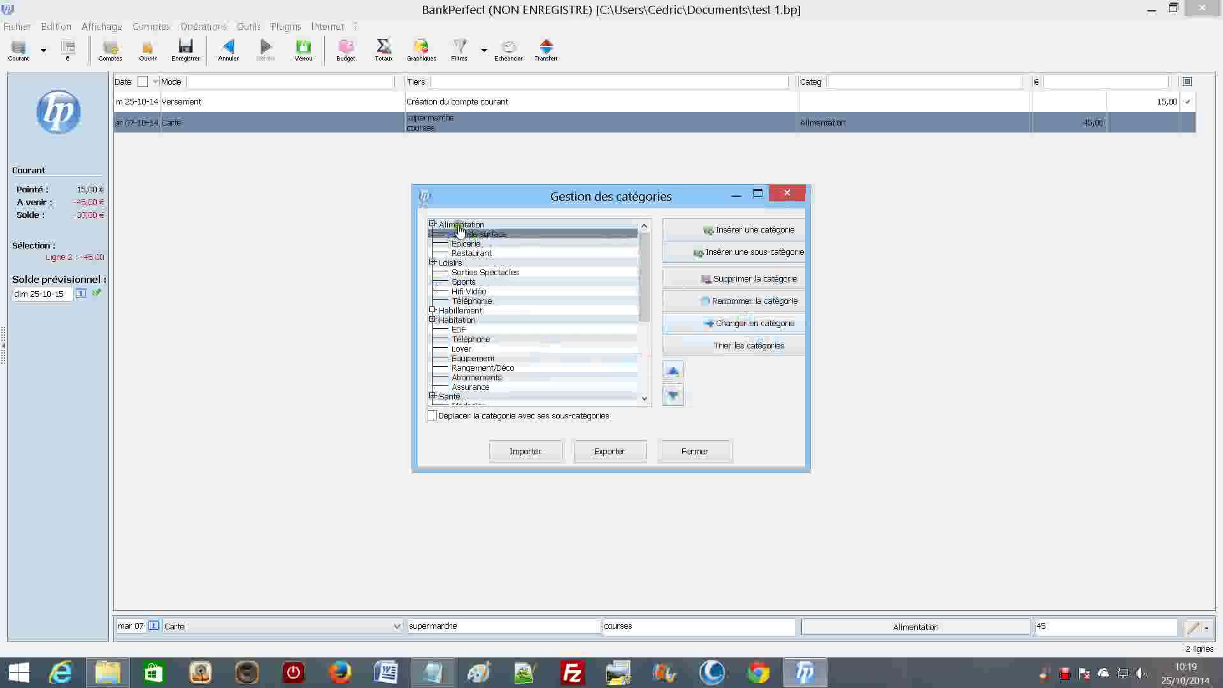
pyautogui.moveTo(460, 230); pyautogui.dragTo(674, 398)
pyautogui.click(673, 396)
pyautogui.click(673, 395)
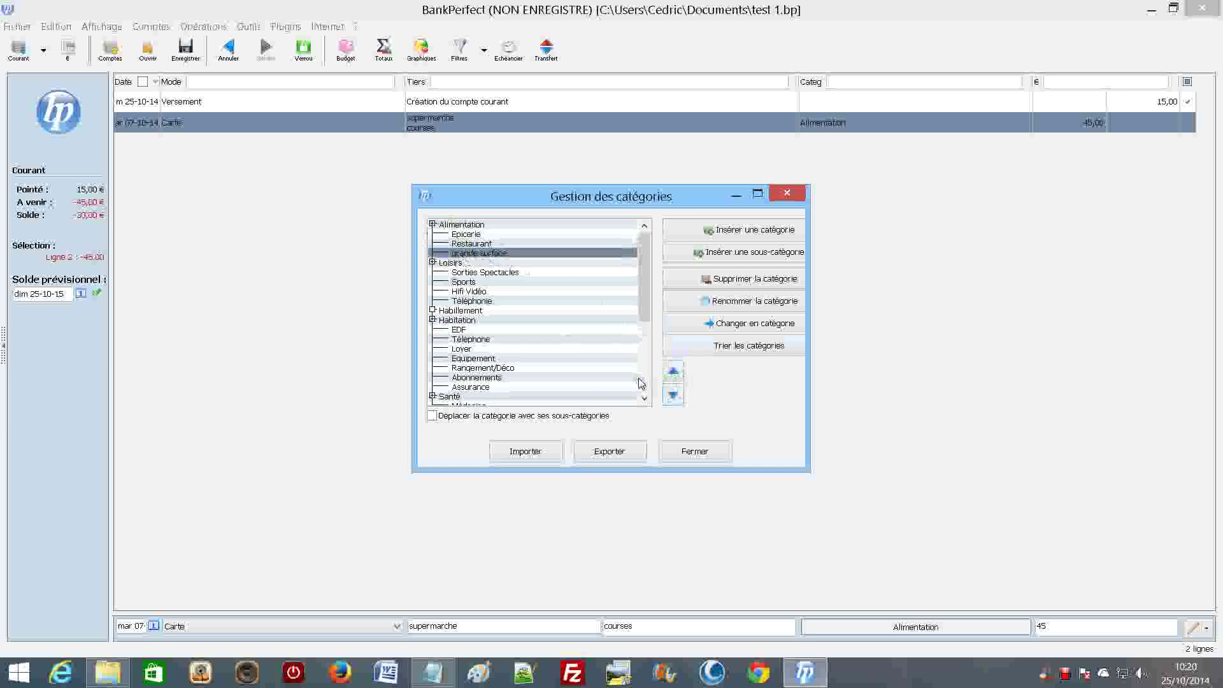
# Delete the Sports subcategory of Loisirs and sort the category list
pyautogui.click(431, 263)
pyautogui.click(404, 292)
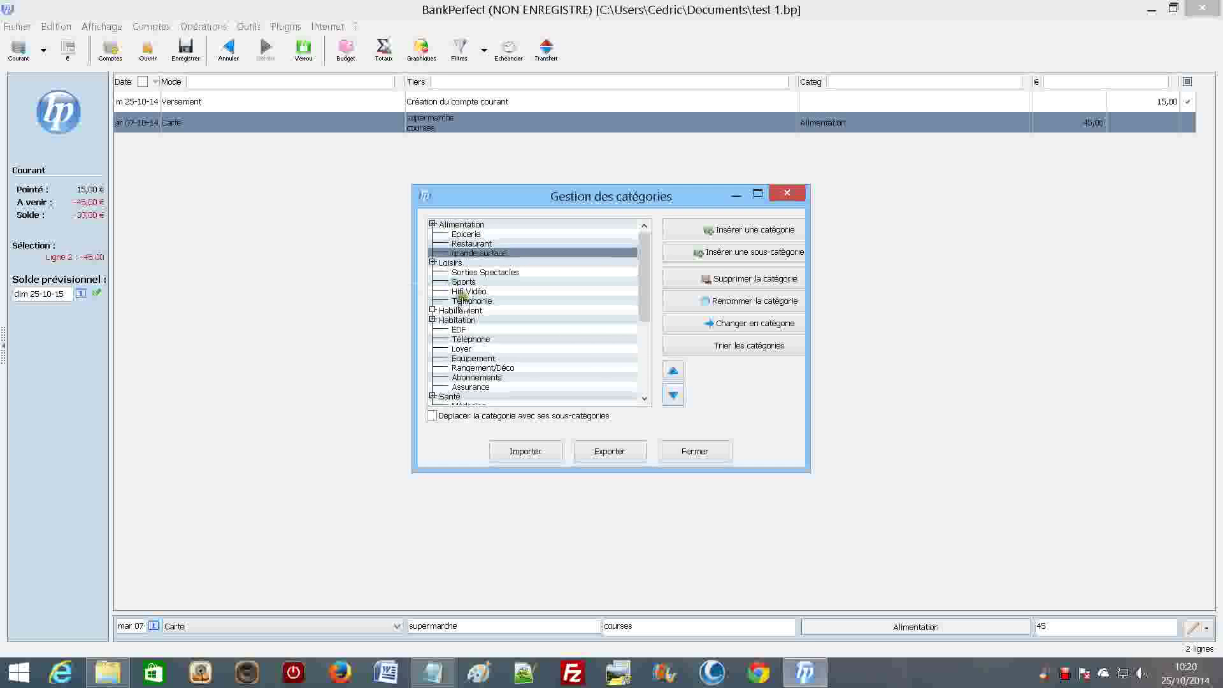
pyautogui.click(463, 285)
pyautogui.rightClick(463, 287)
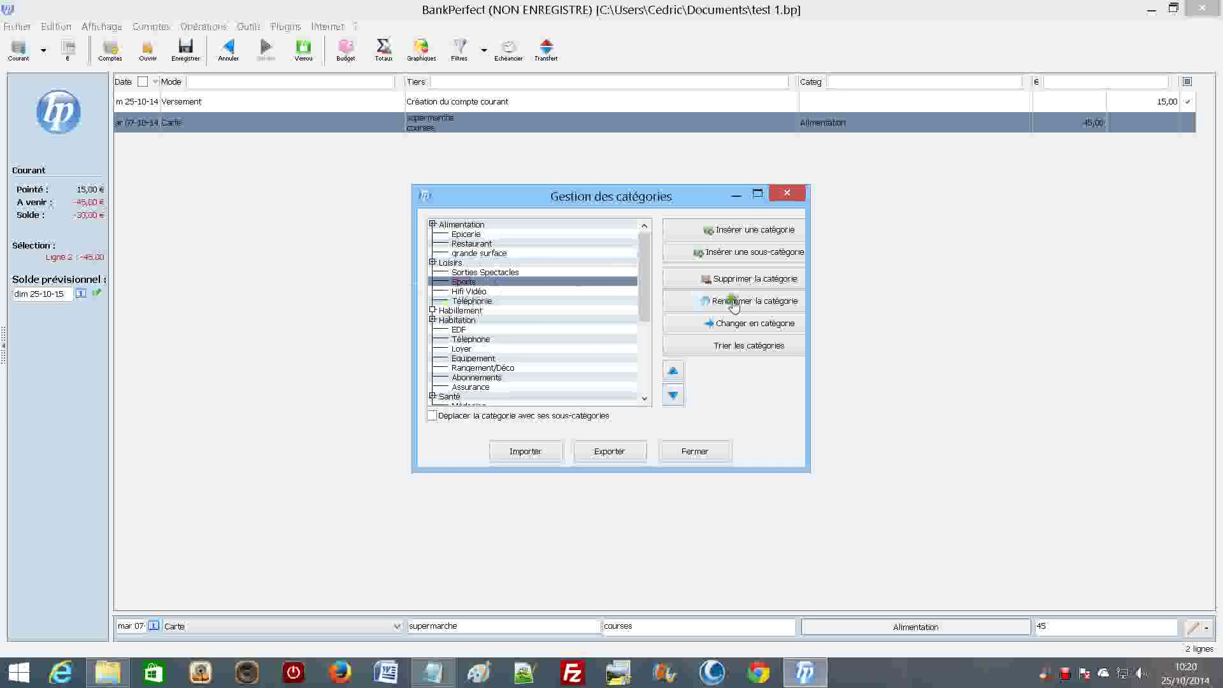
pyautogui.click(741, 279)
pyautogui.click(576, 347)
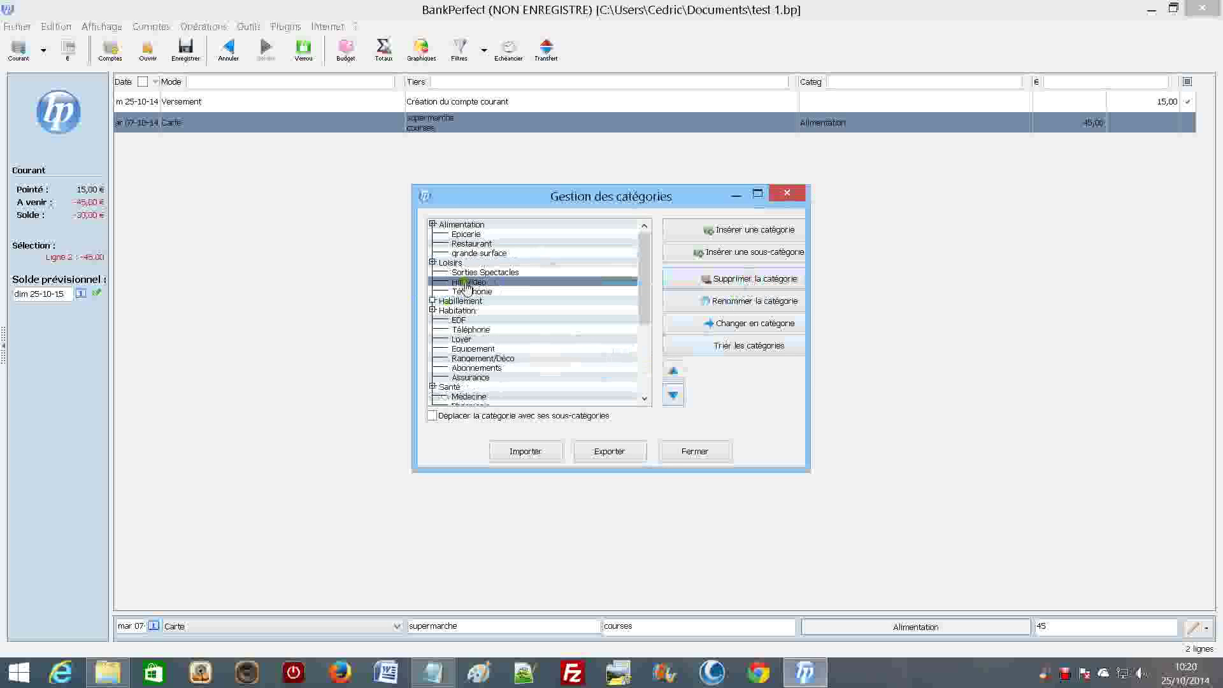
pyautogui.click(754, 348)
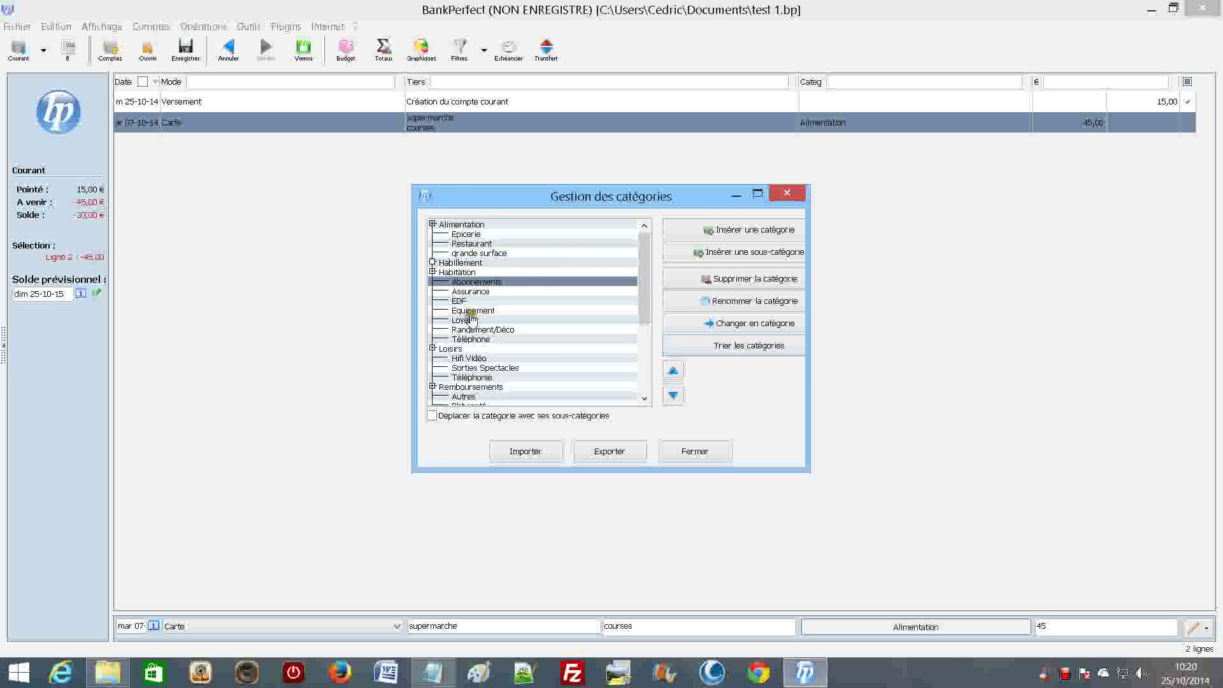
# Move the Transport category together with its subcategories up to just below Habillement and close the category management
pyautogui.moveTo(646, 286); pyautogui.dragTo(640, 350)
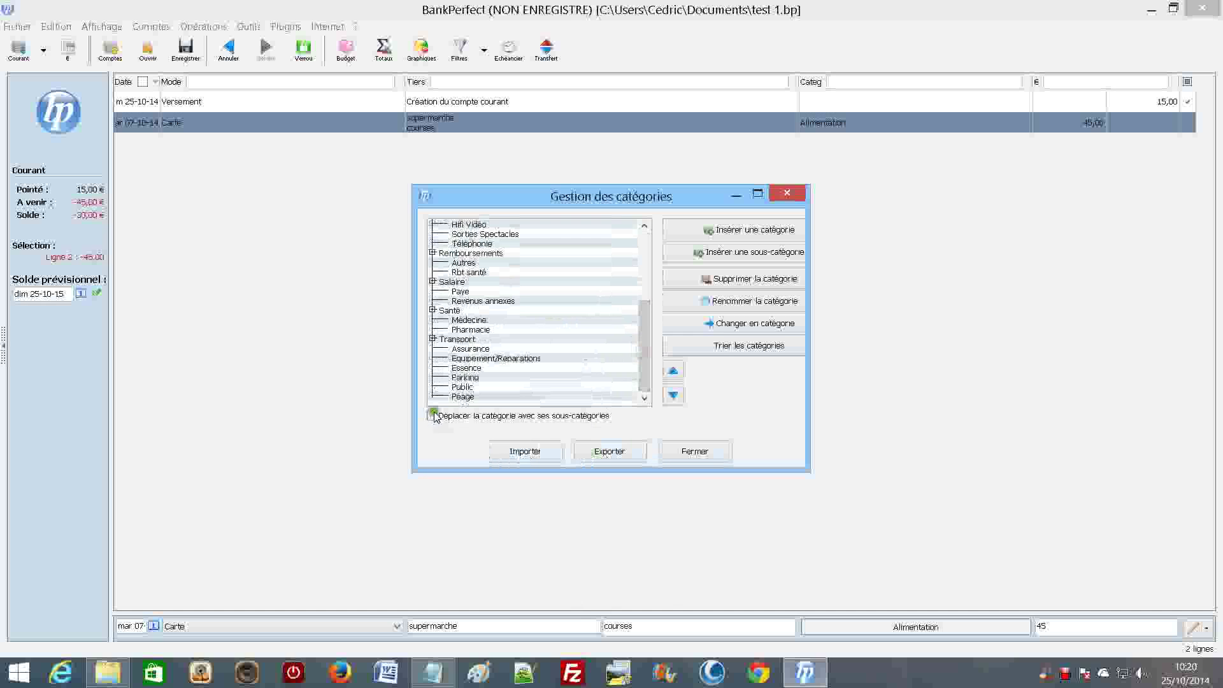
pyautogui.moveTo(447, 339); pyautogui.dragTo(431, 414)
pyautogui.click(496, 416)
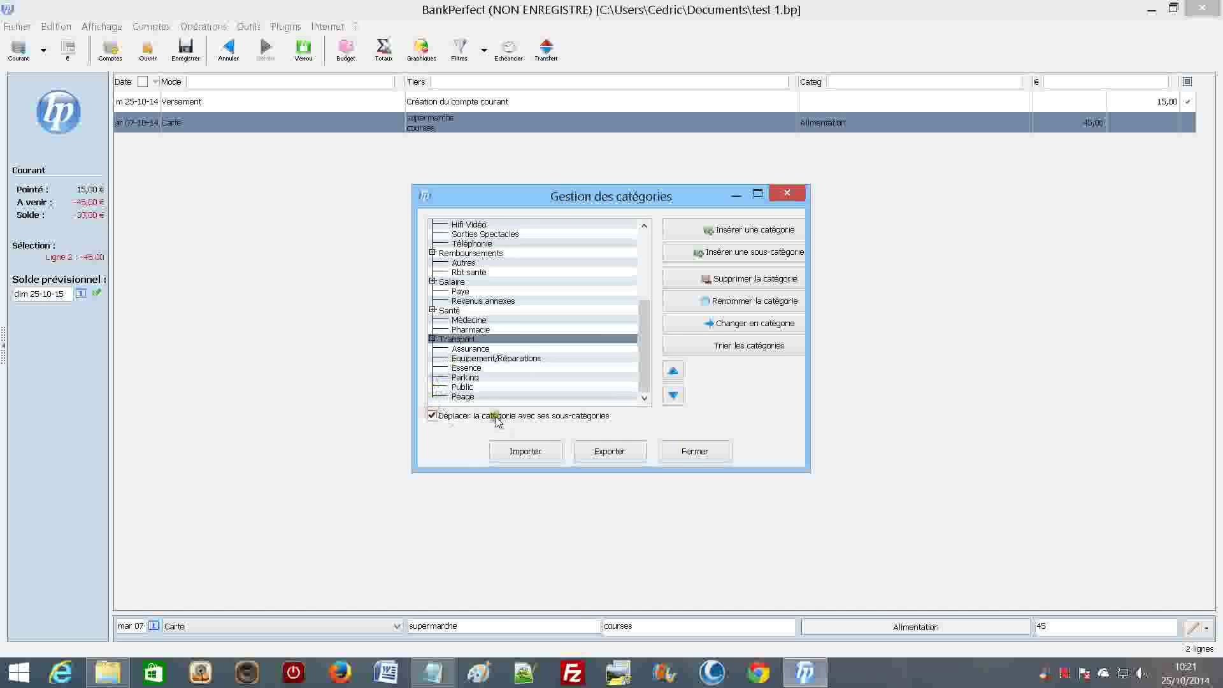
pyautogui.click(676, 373)
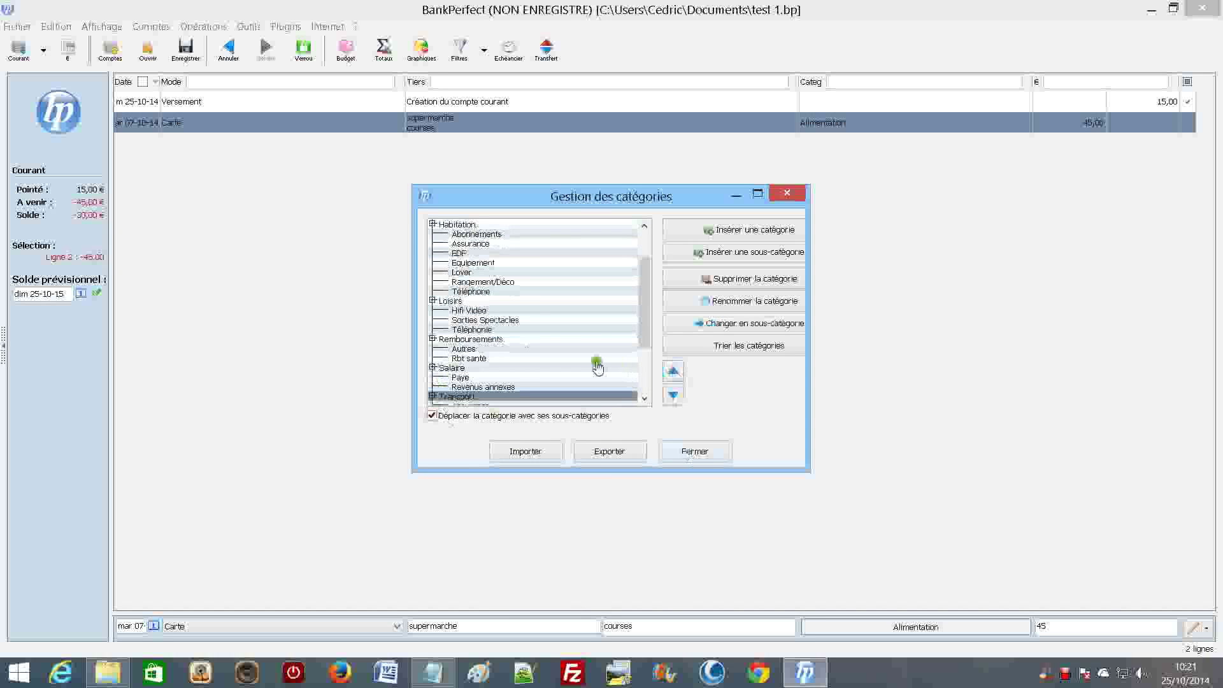
pyautogui.click(674, 372)
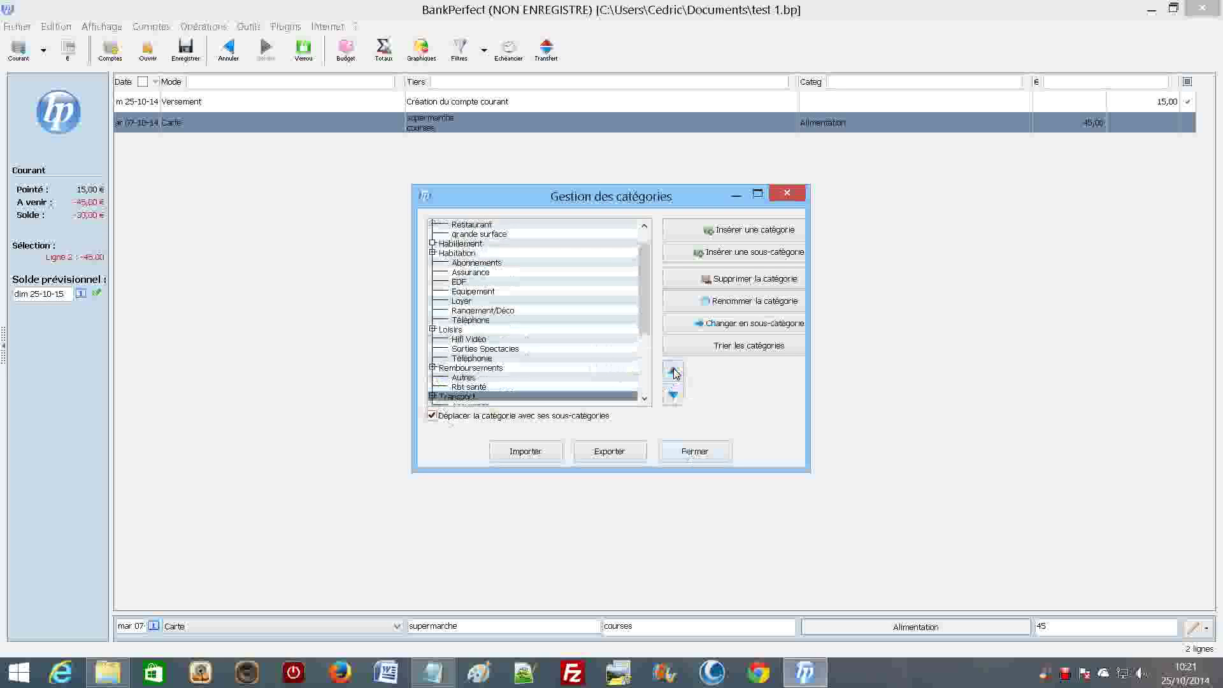
pyautogui.click(674, 372)
pyautogui.click(674, 372)
pyautogui.click(674, 372)
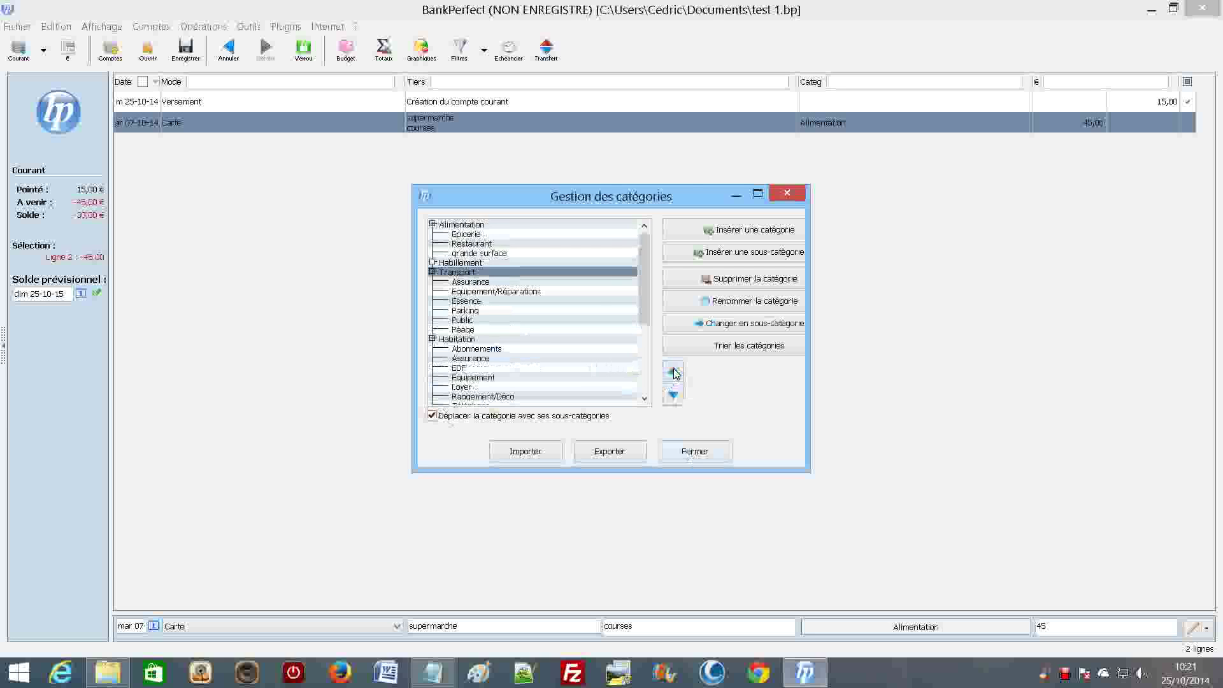
pyautogui.moveTo(645, 274); pyautogui.dragTo(645, 355)
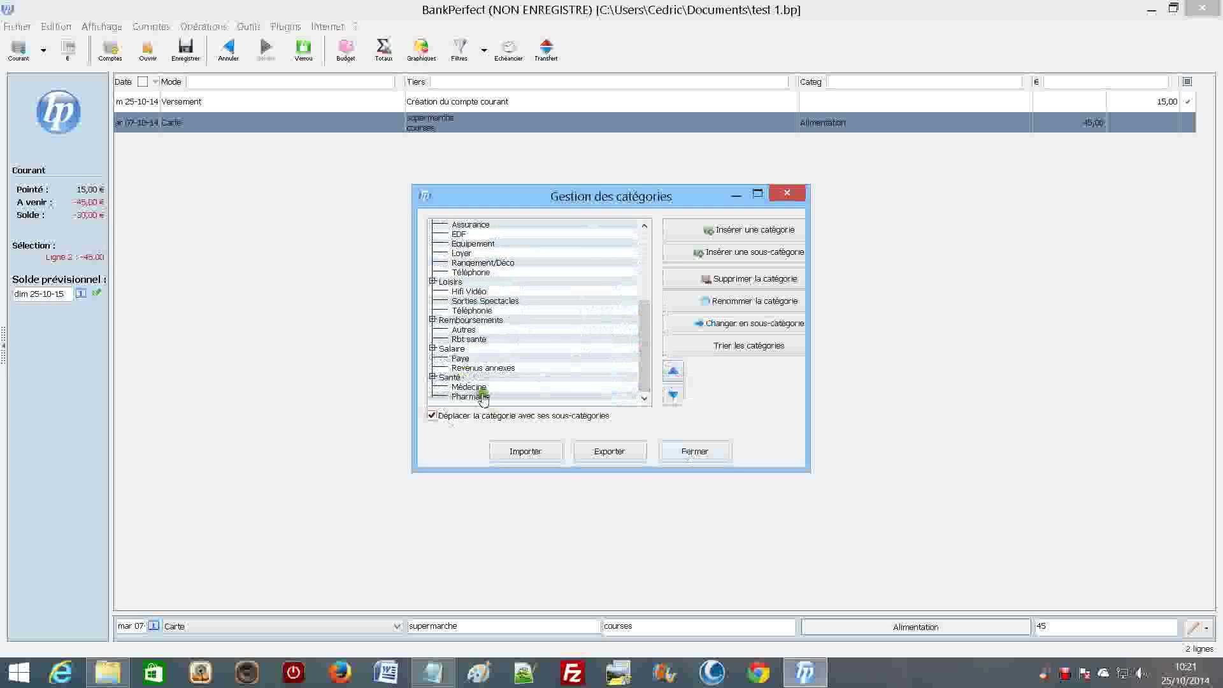
pyautogui.click(689, 452)
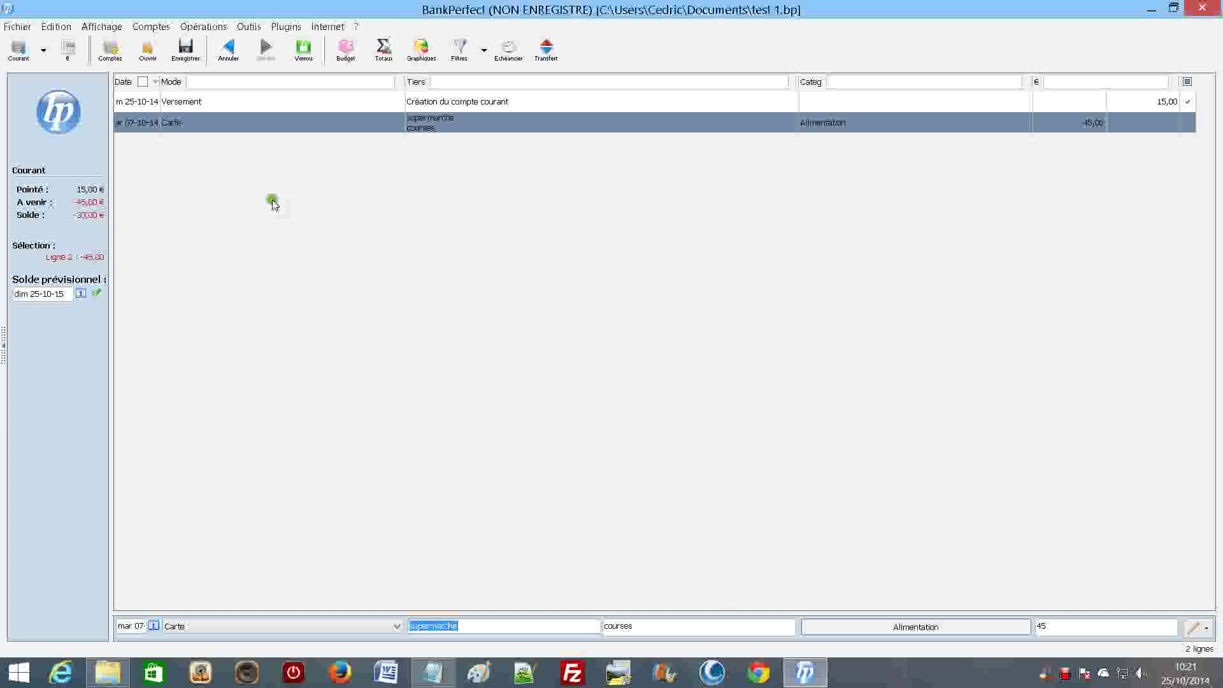
# Open the monthly budget and set a monthly expense budget of 250 for the Alimentation category
pyautogui.click(347, 51)
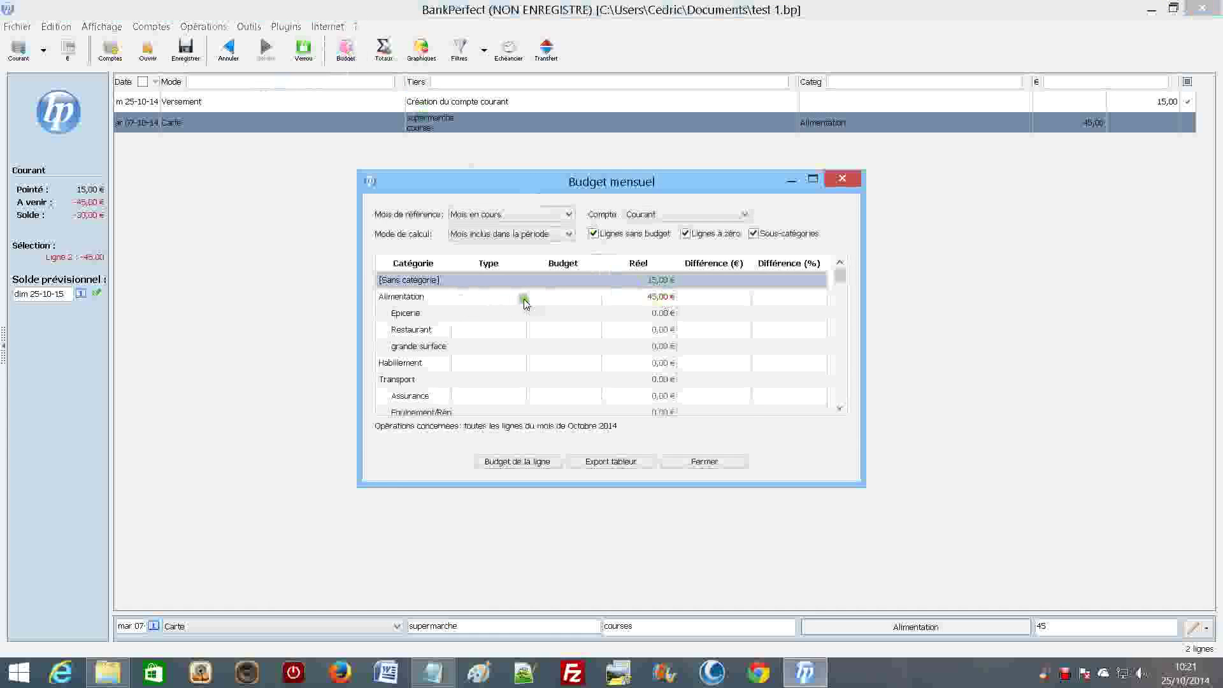
pyautogui.click(556, 296)
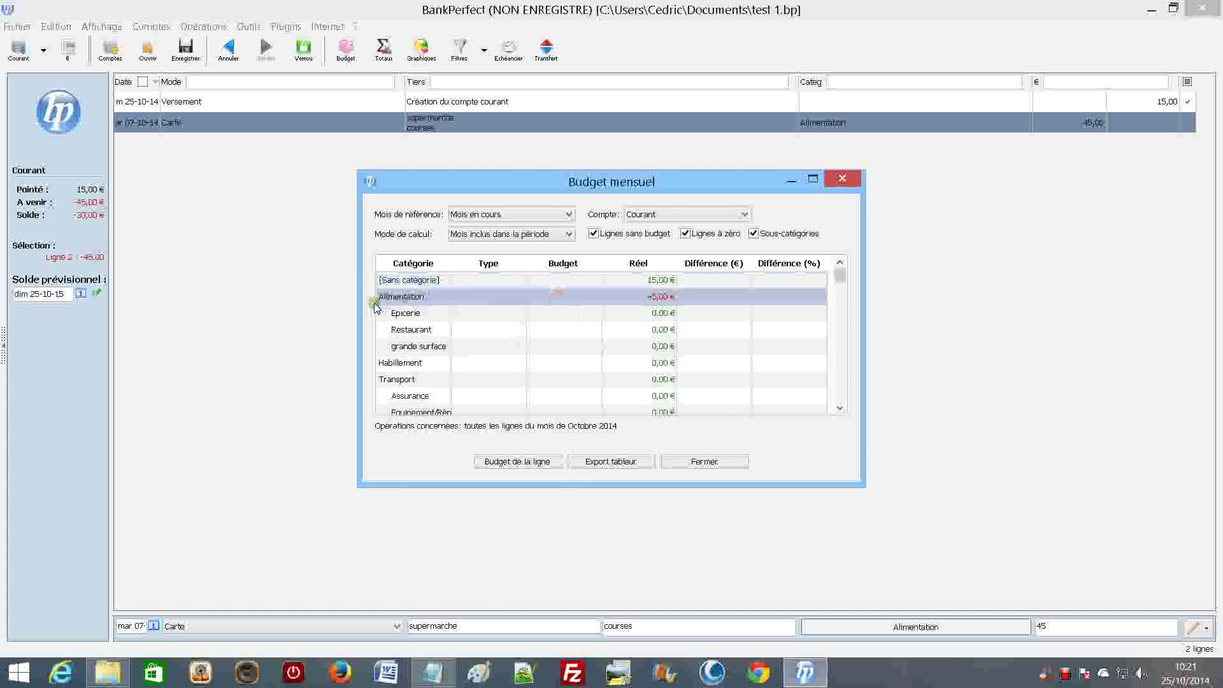
pyautogui.click(514, 463)
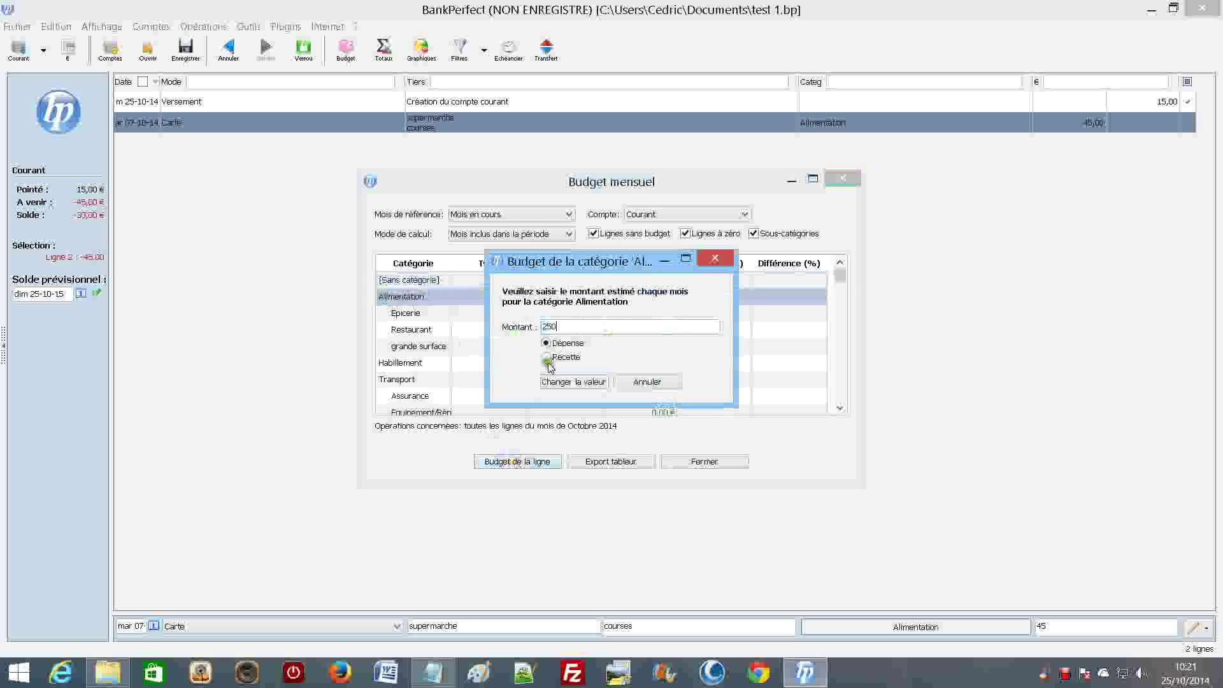
pyautogui.click(575, 383)
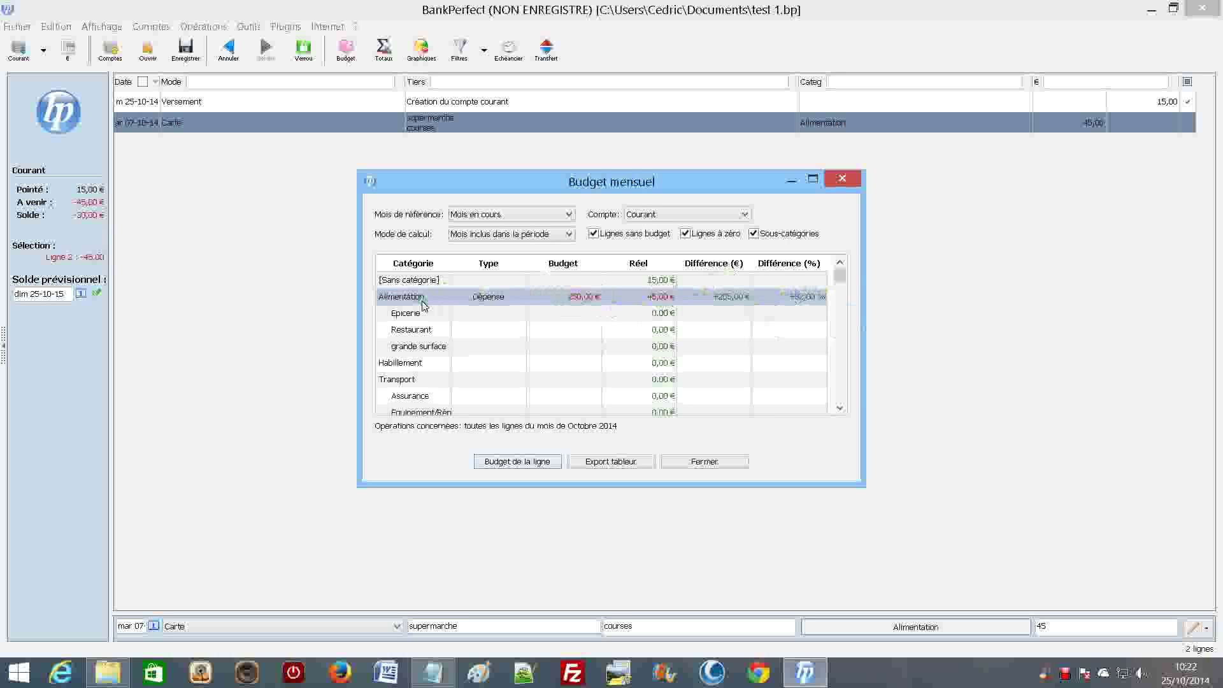
# Look through the budget's category rows and the available choices for its reference month and account
pyautogui.click(840, 278)
pyautogui.moveTo(840, 279); pyautogui.dragTo(841, 320)
pyautogui.click(551, 216)
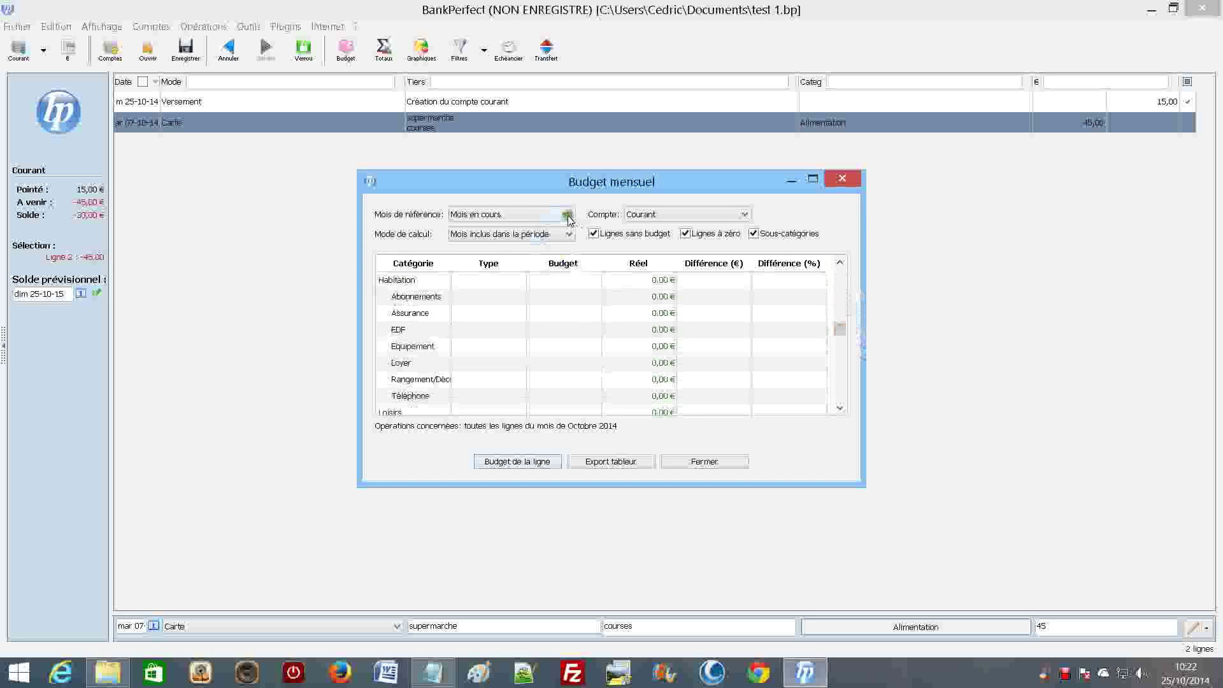
pyautogui.click(567, 217)
pyautogui.click(511, 238)
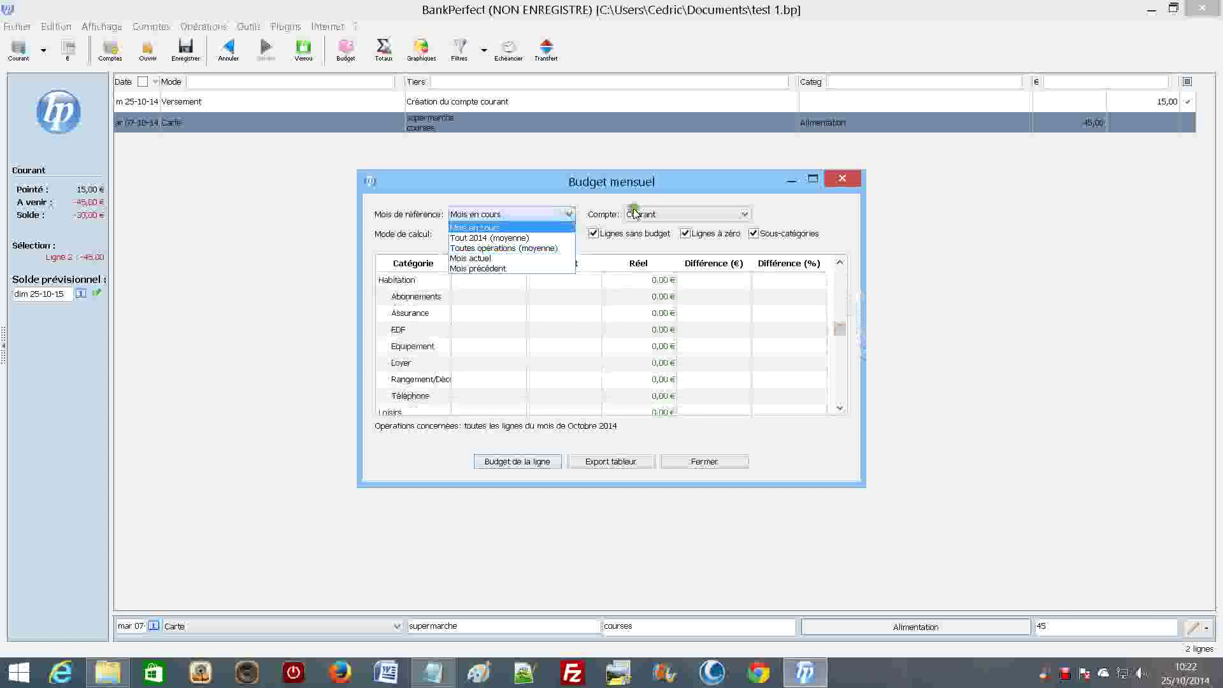
pyautogui.click(608, 203)
pyautogui.click(740, 214)
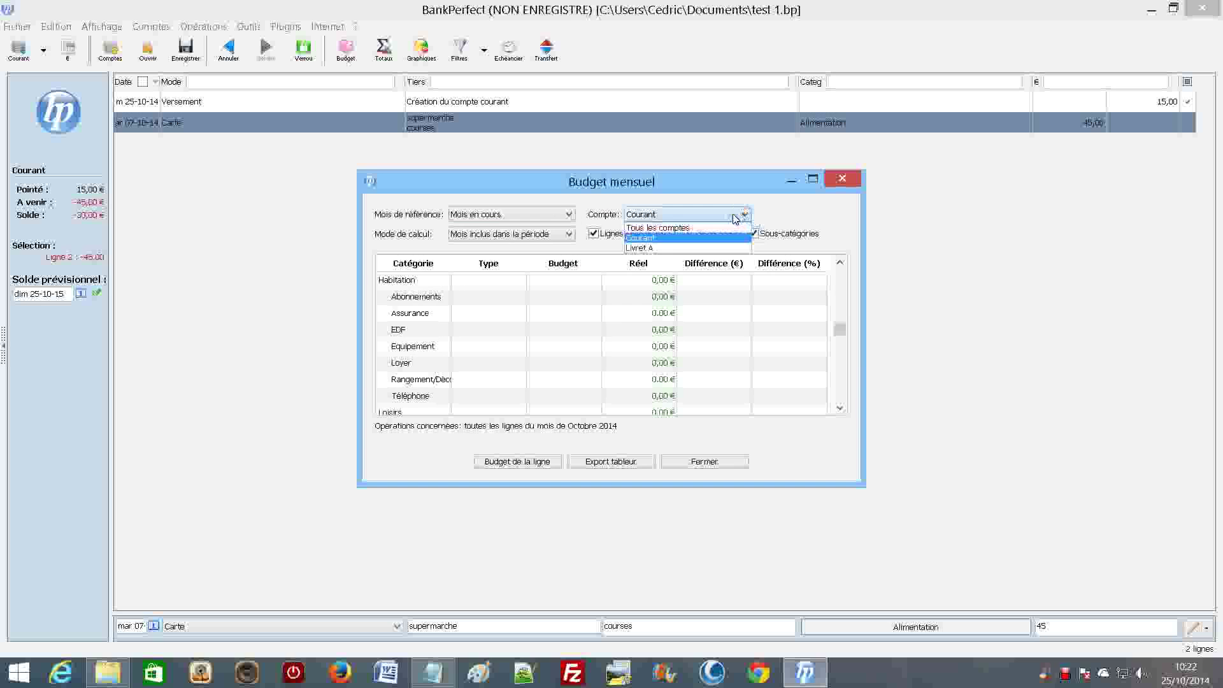
pyautogui.click(778, 205)
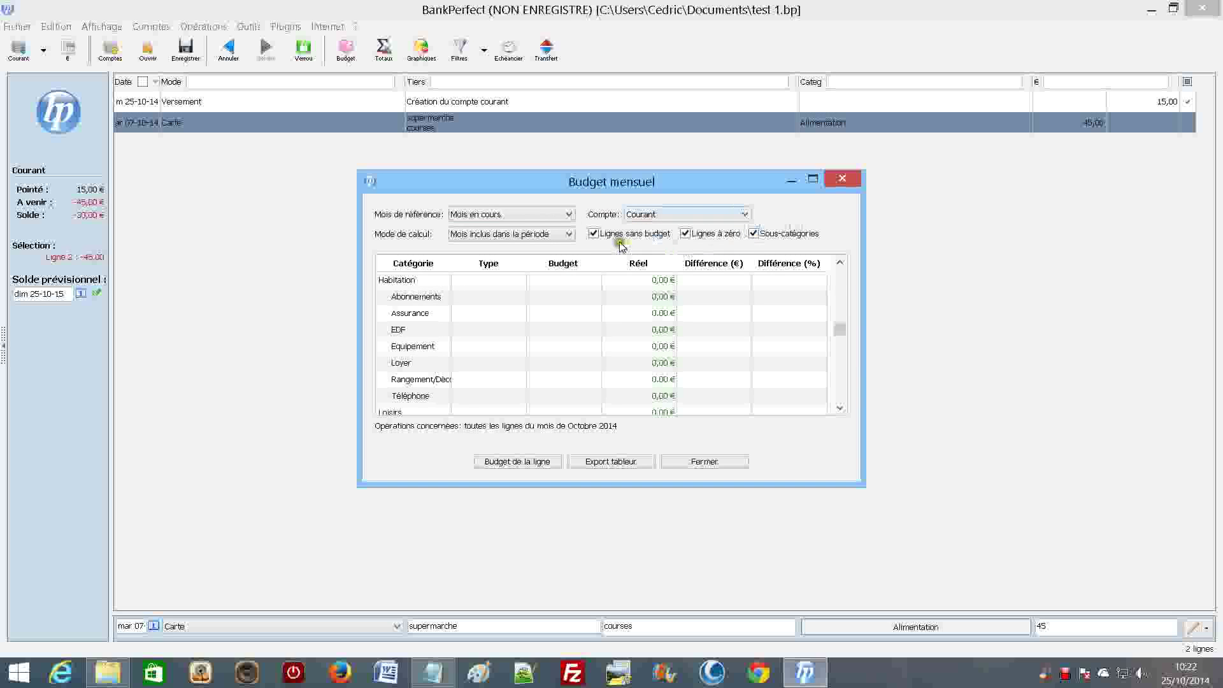
# Hide the lines without a budget, try the zero-line and subcategory display options, and close the monthly budget
pyautogui.click(595, 237)
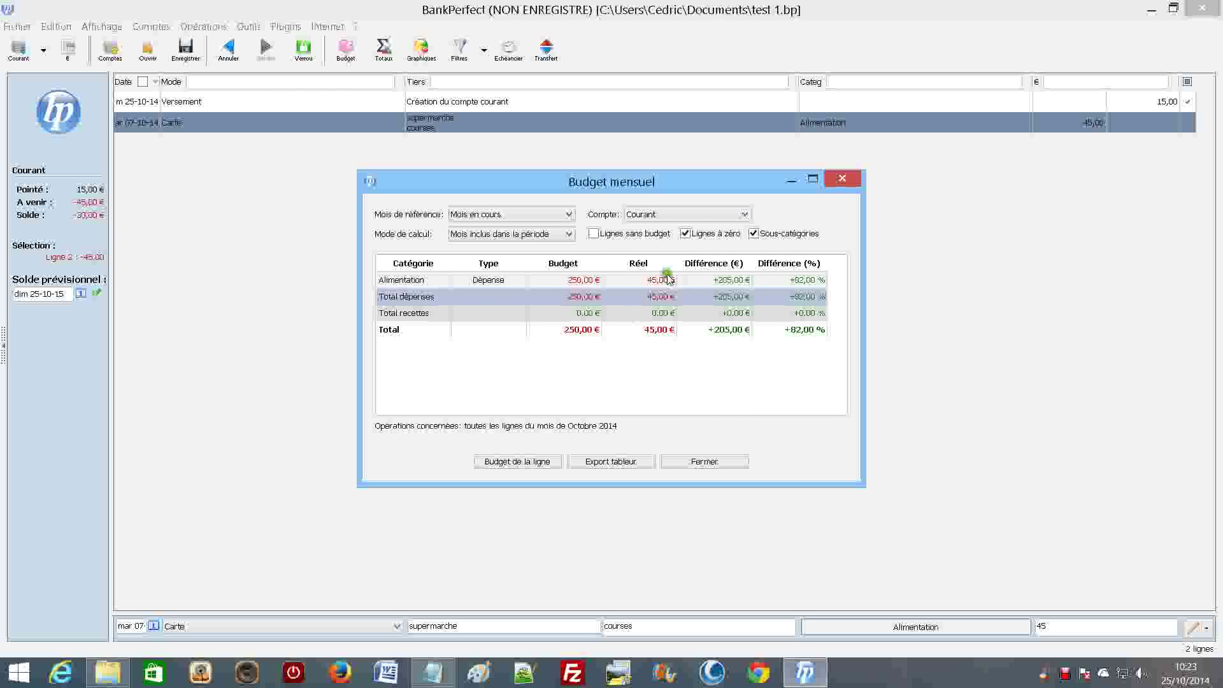
pyautogui.click(690, 238)
pyautogui.click(754, 233)
pyautogui.click(754, 234)
pyautogui.click(687, 466)
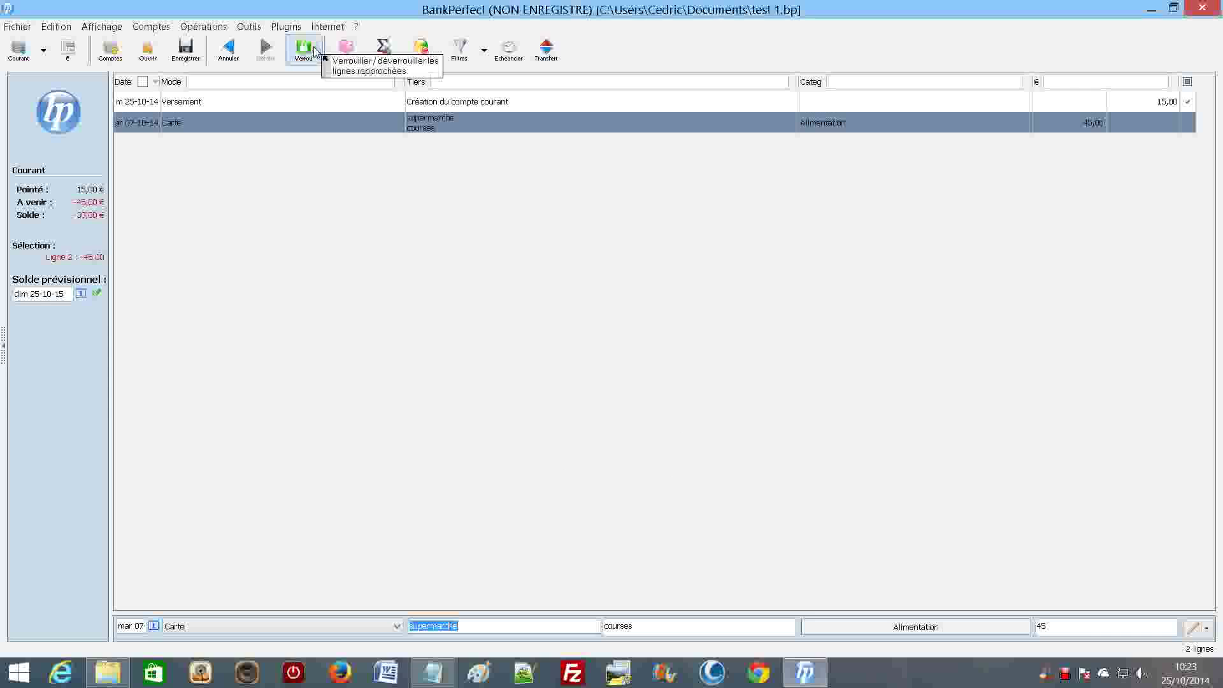
pyautogui.click(973, 270)
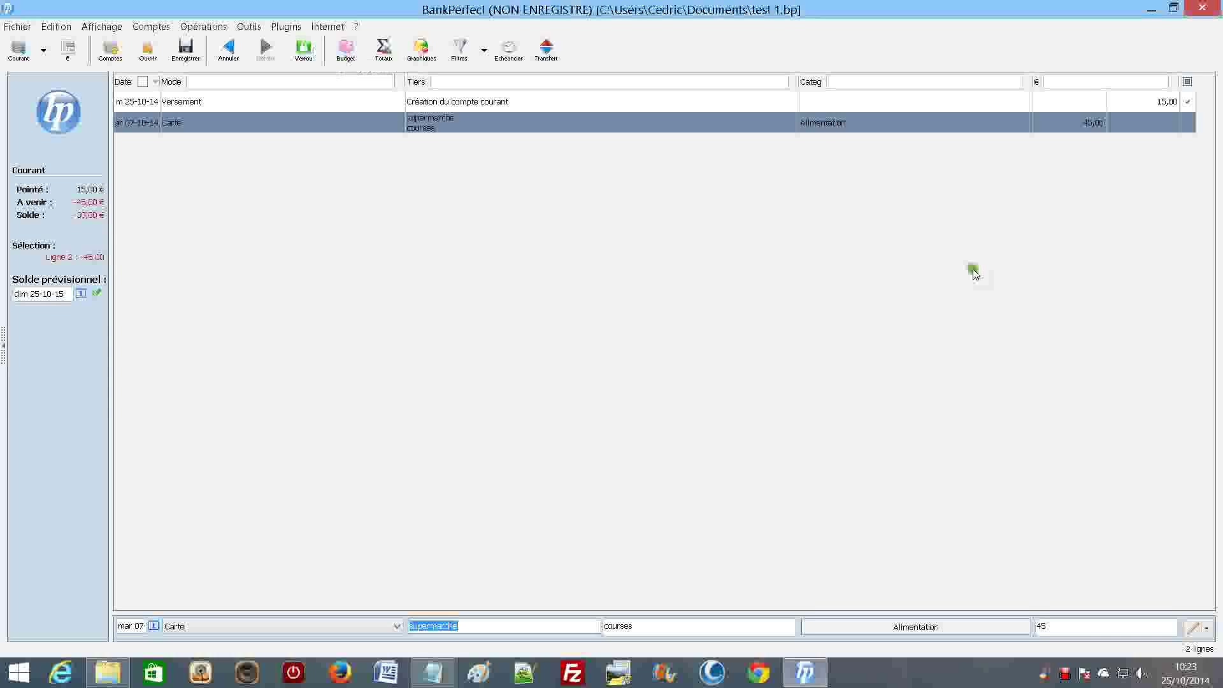
# Prepare an operation dated 16 October 2014 with payment mode Virement reçu, payer Pole Emploi and detail allocation
pyautogui.click(154, 626)
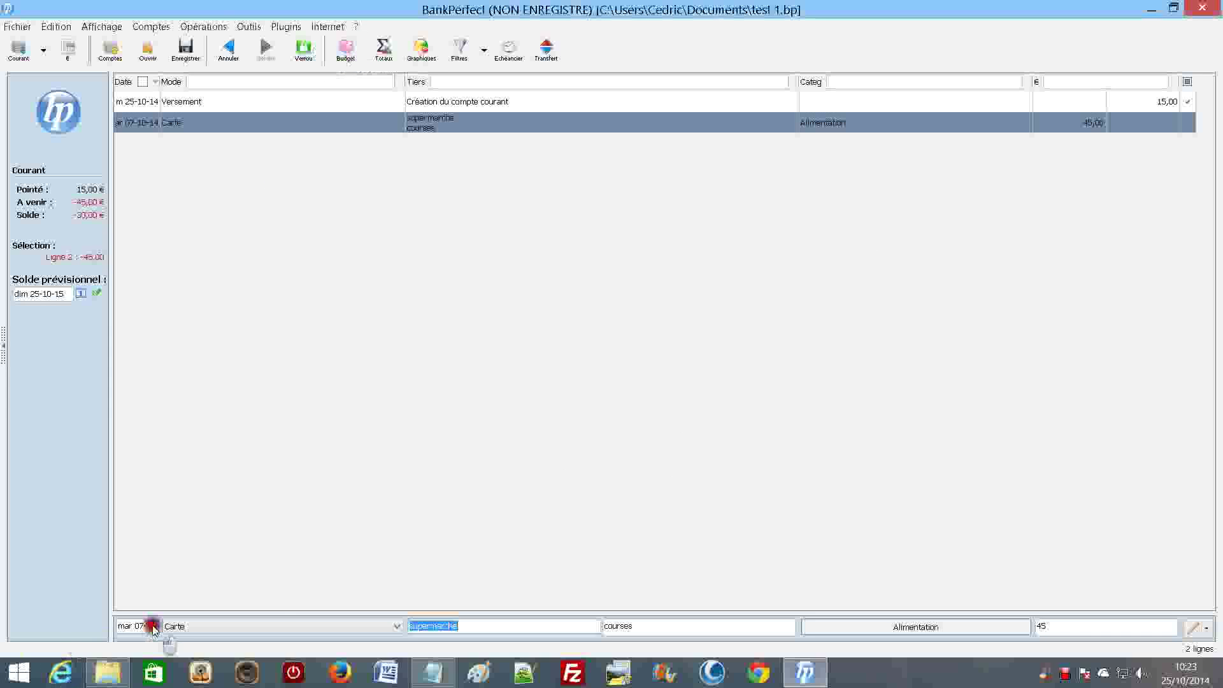
pyautogui.click(201, 572)
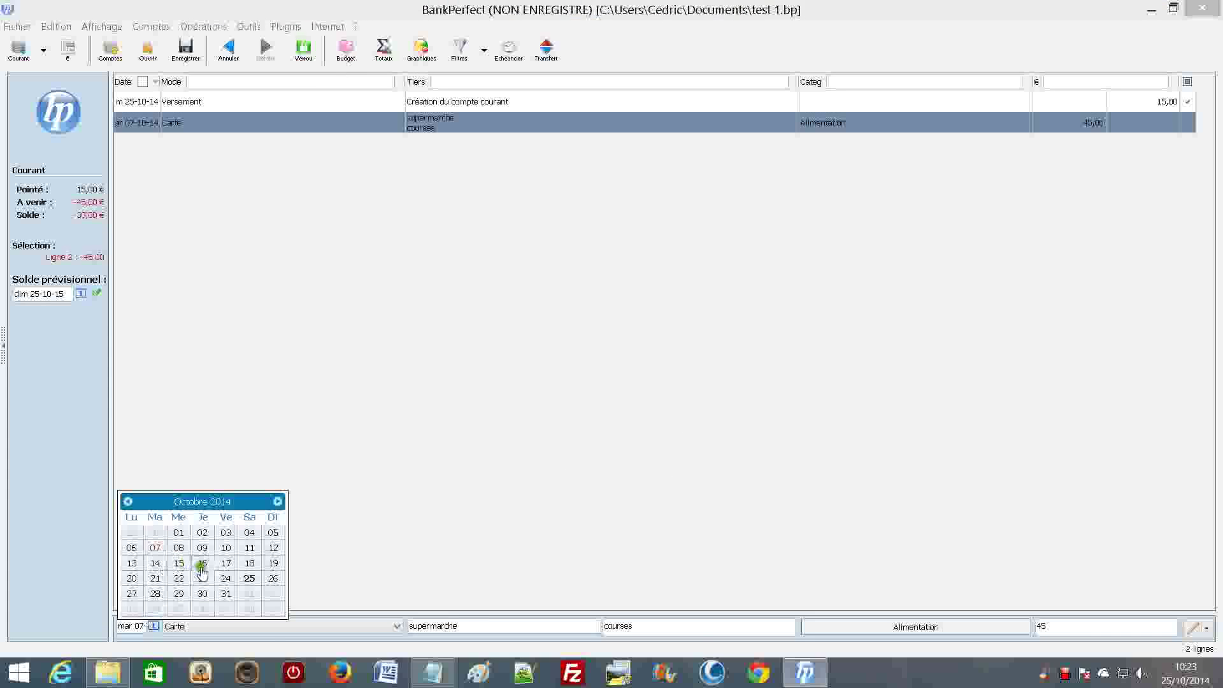
pyautogui.click(397, 626)
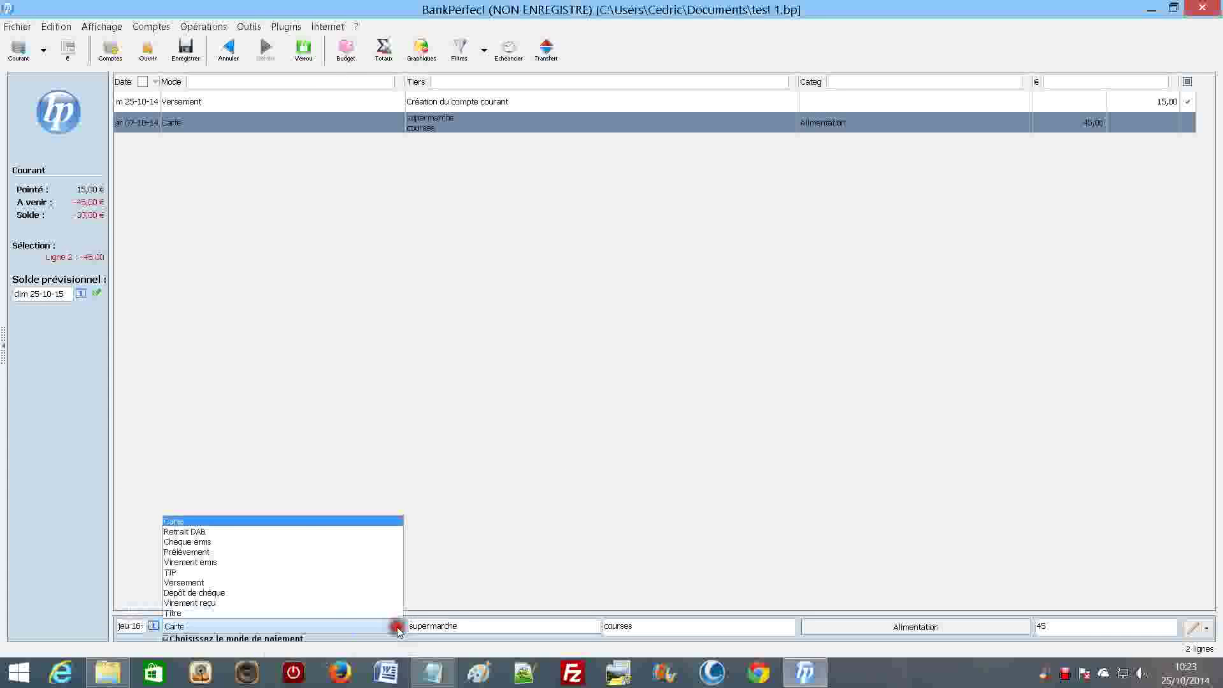
pyautogui.click(191, 604)
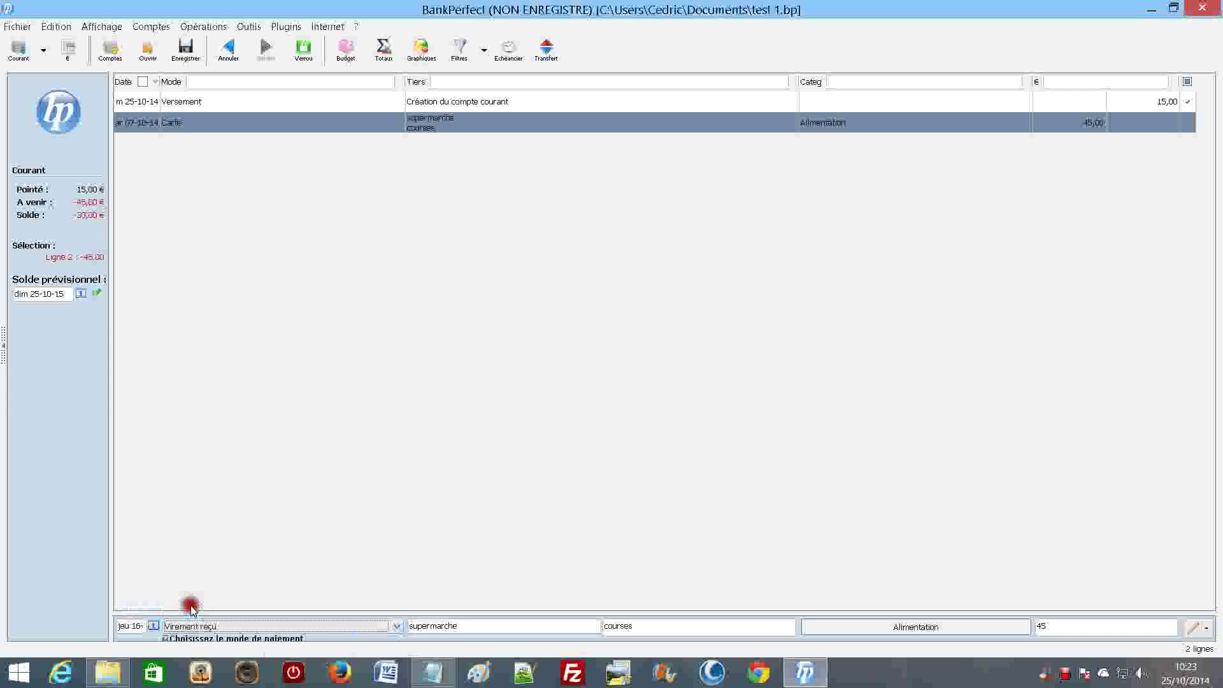
pyautogui.click(465, 627)
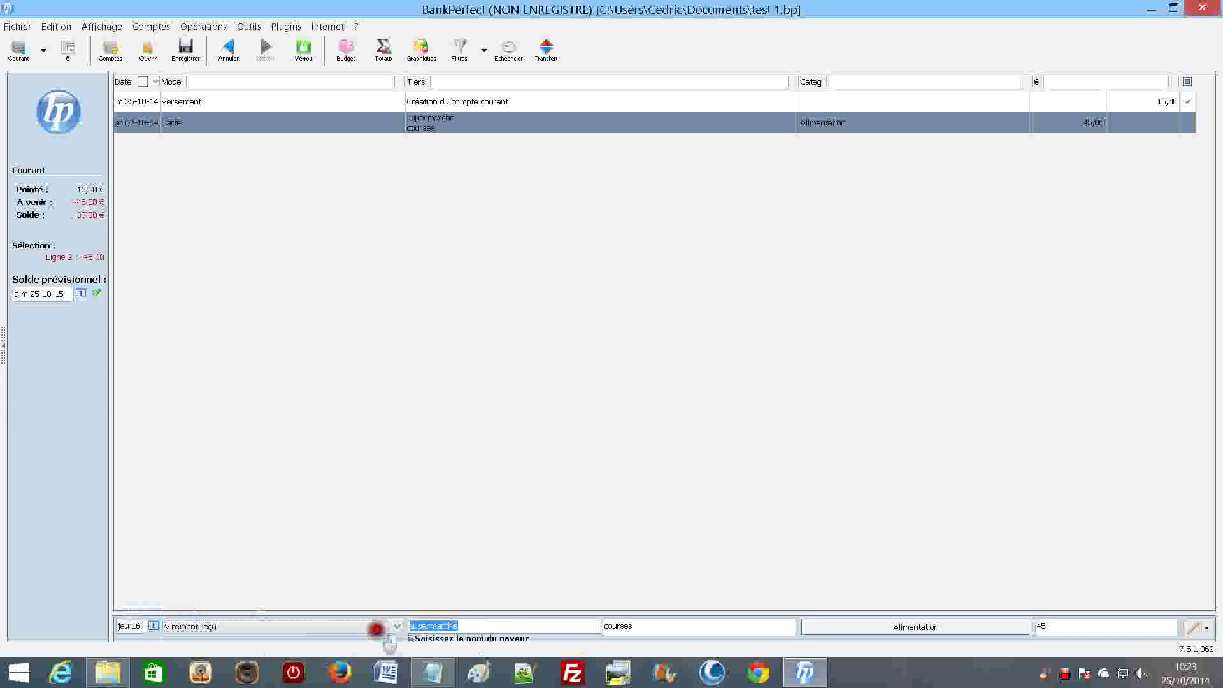
pyautogui.write('Po')
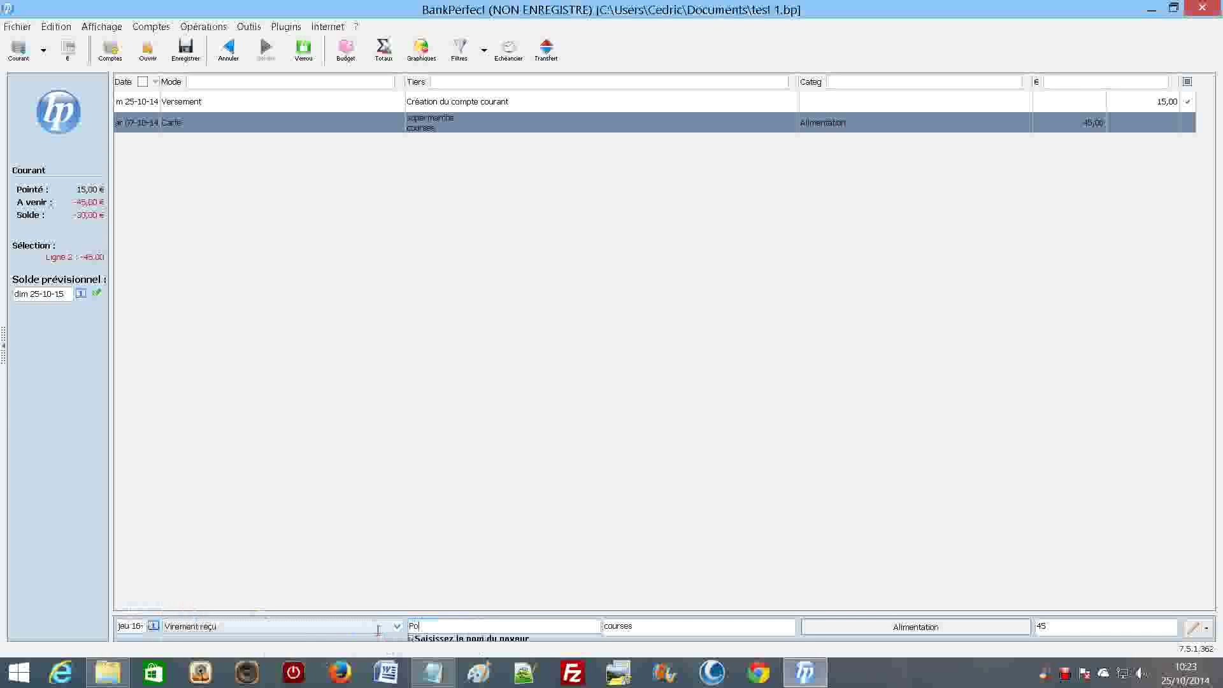
pyautogui.write('le Emploi')
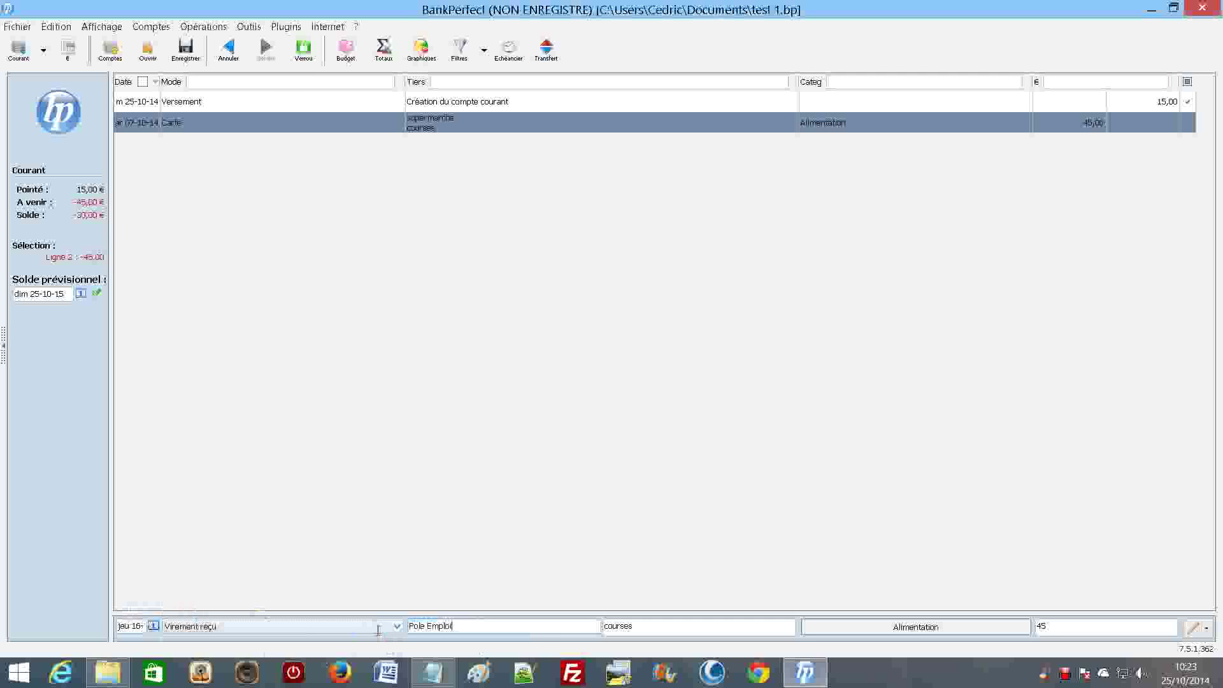
pyautogui.click(601, 630)
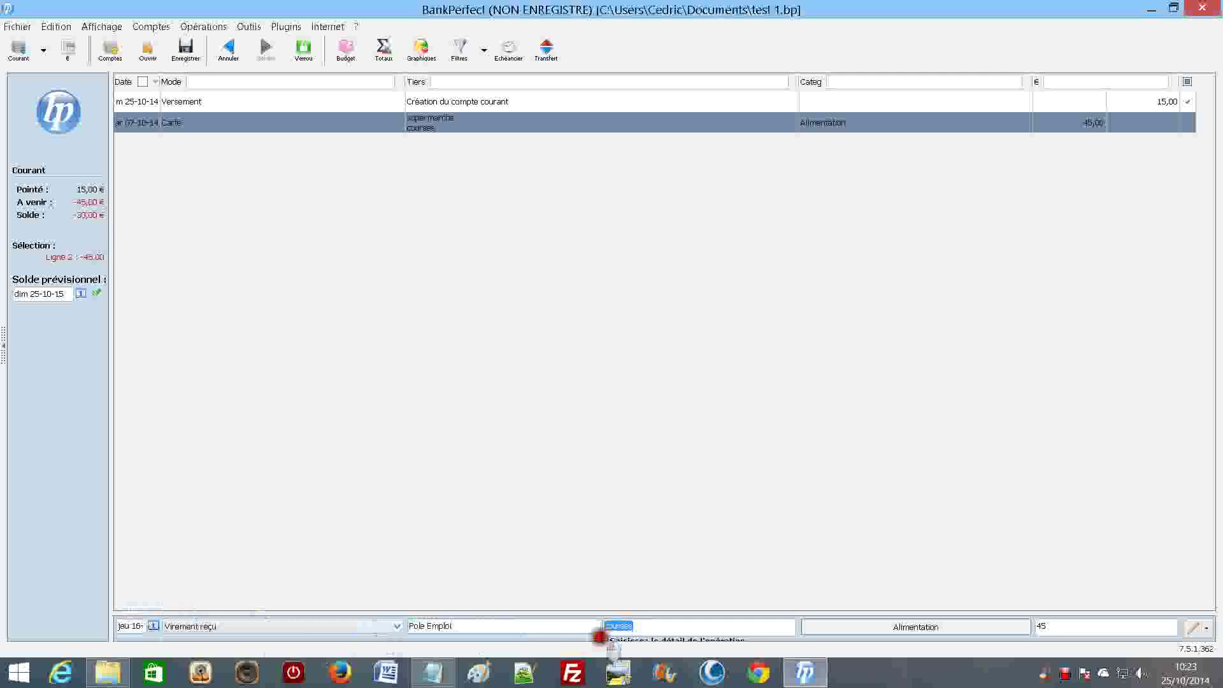
pyautogui.write('allocation')
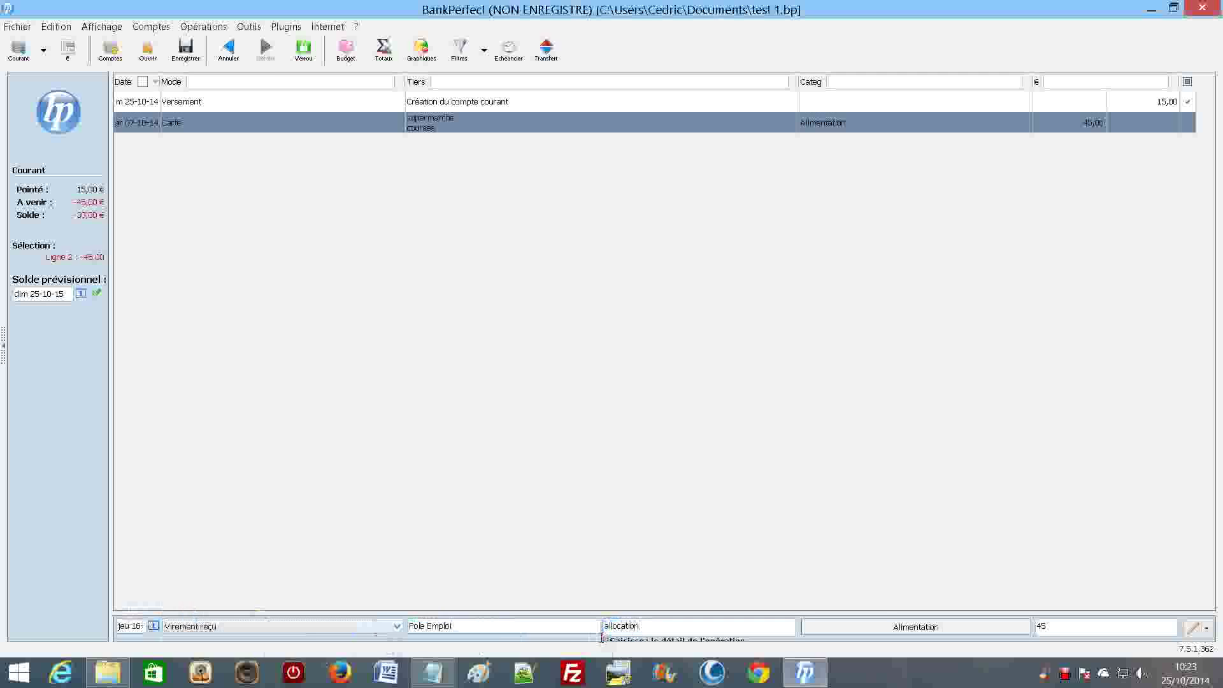
# Assign the Paye subcategory of Salaire, set the amount to 518 and record the Pole Emploi operation
pyautogui.click(885, 628)
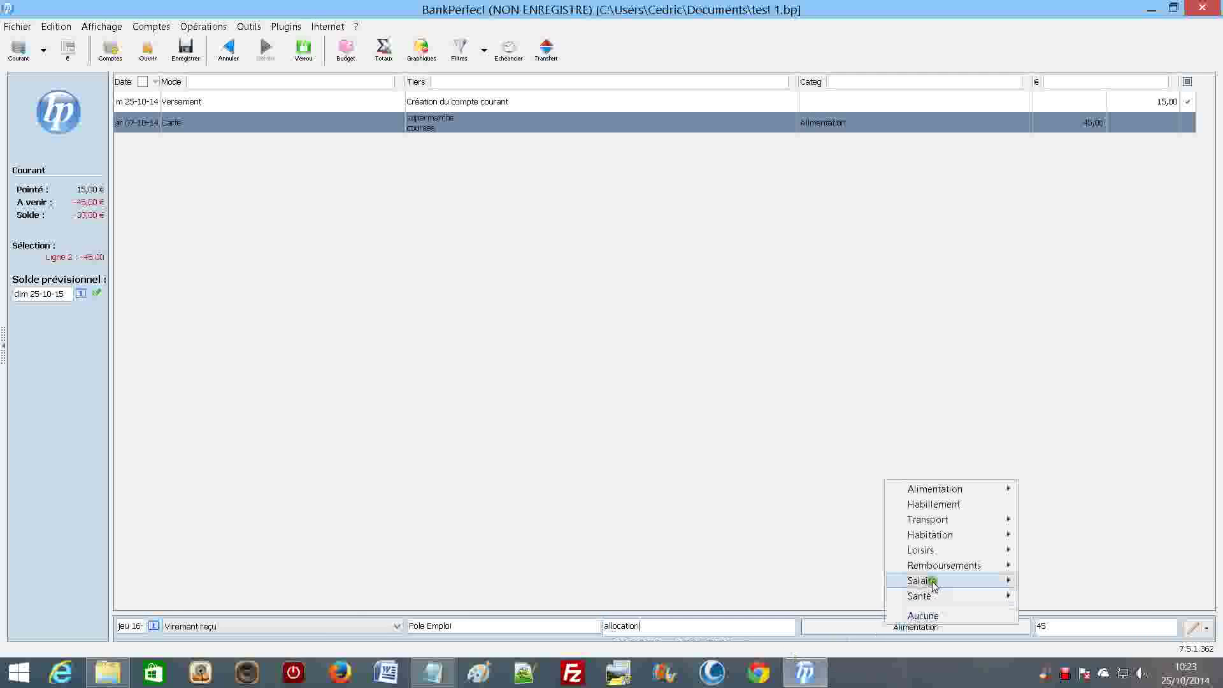
pyautogui.moveTo(934, 584)
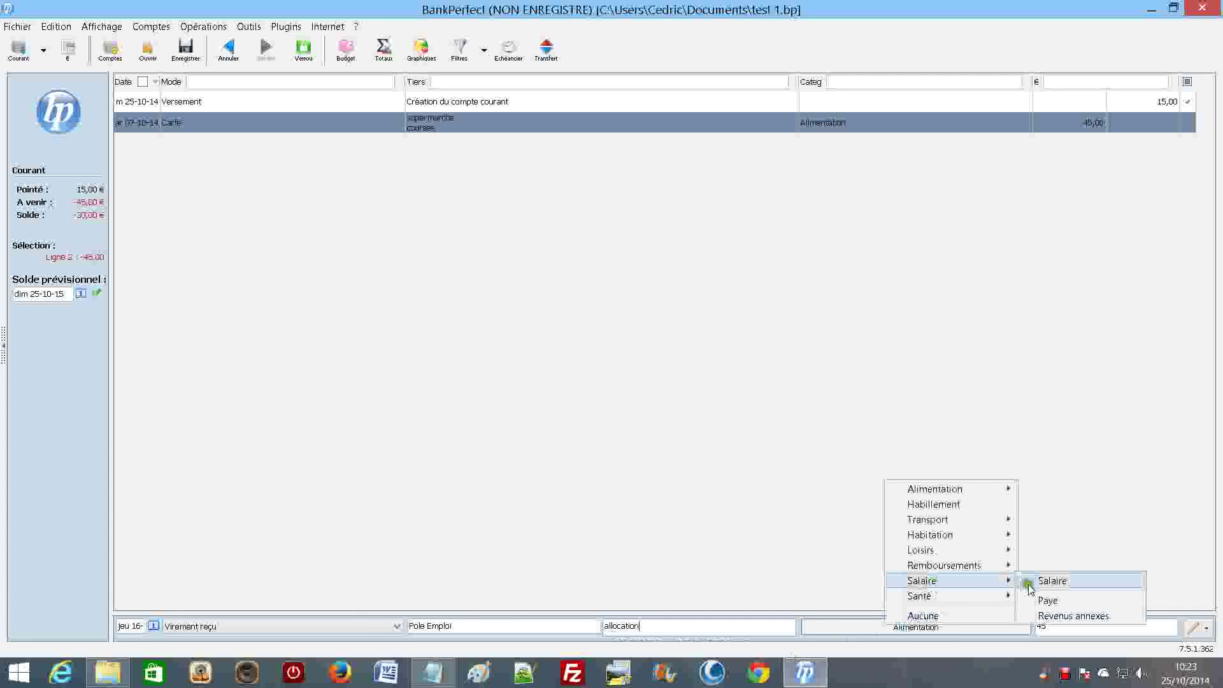
pyautogui.click(1061, 601)
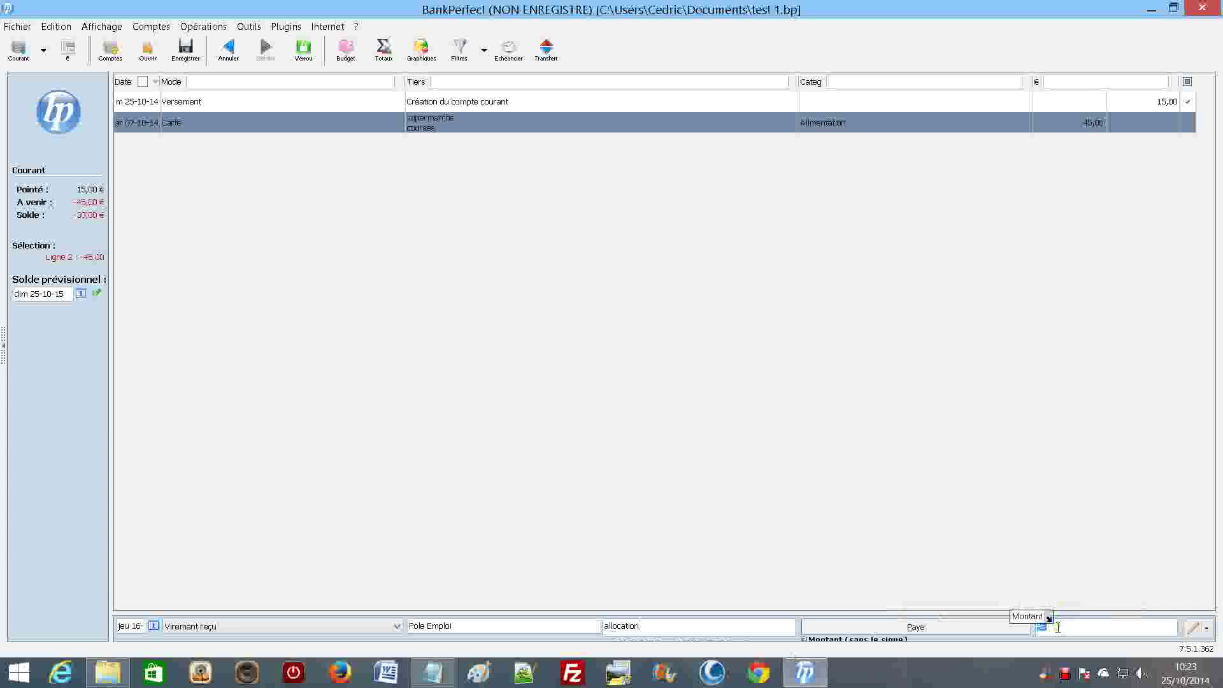
pyautogui.write('518')
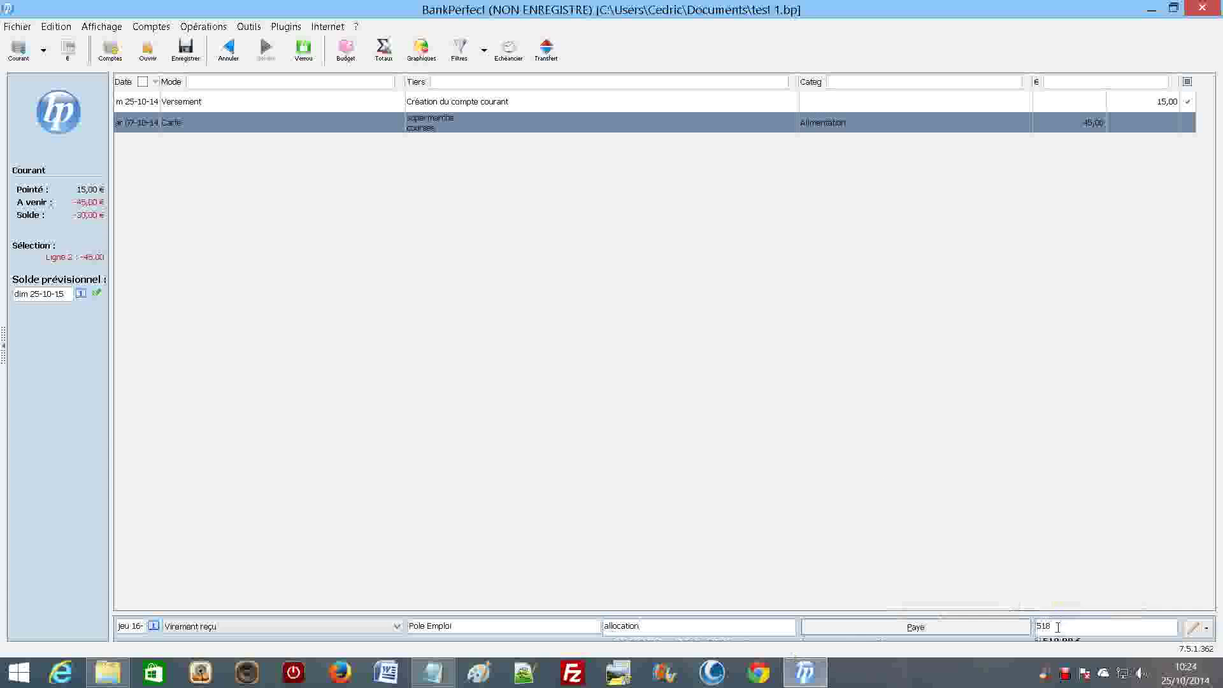
pyautogui.press('Return')
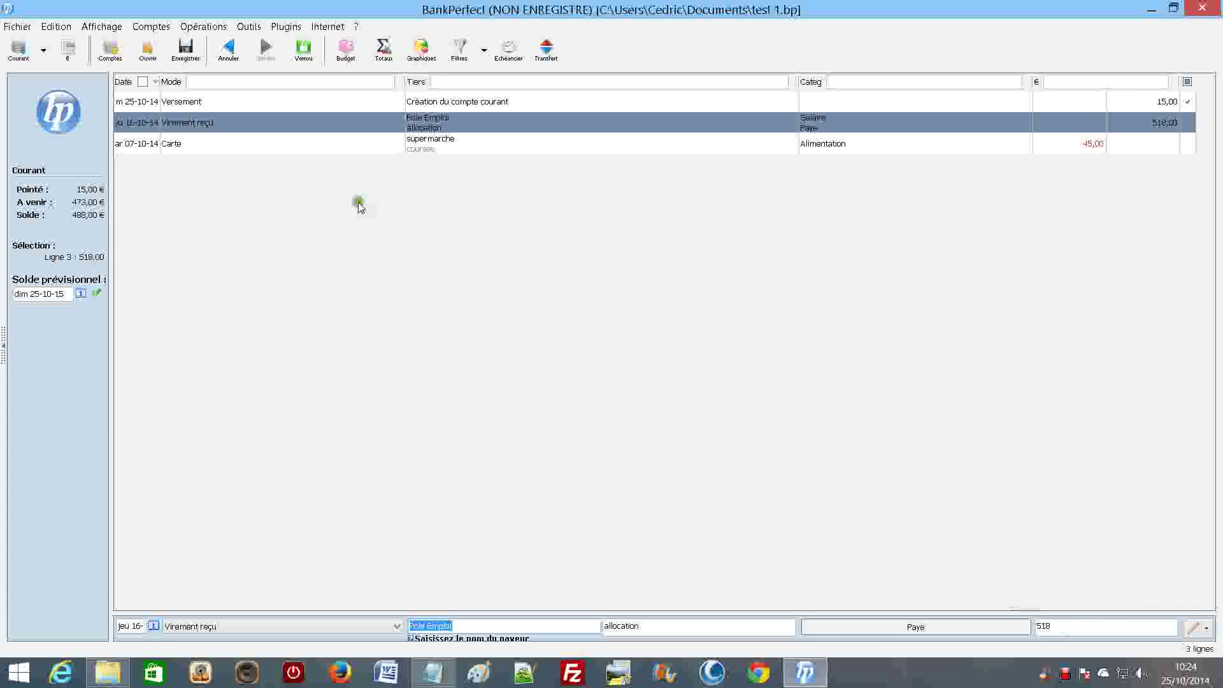
# Open the category management and rename the Salaire category as Revenus
pyautogui.moveTo(1190, 135)
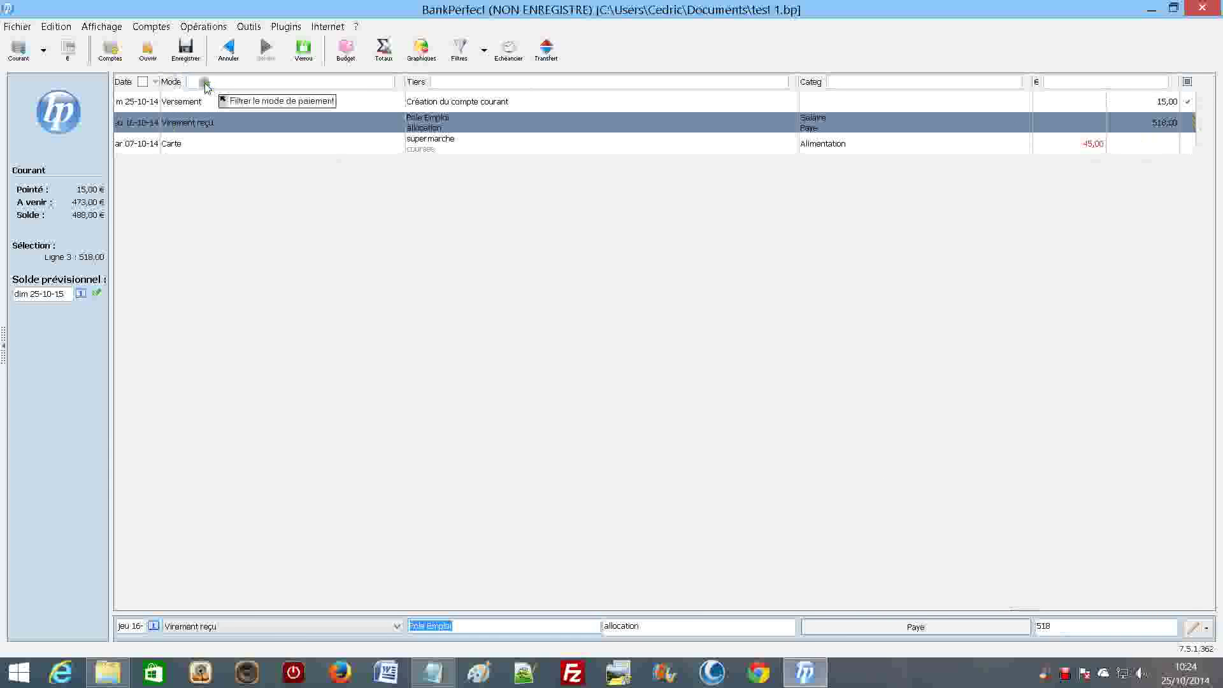
pyautogui.click(158, 28)
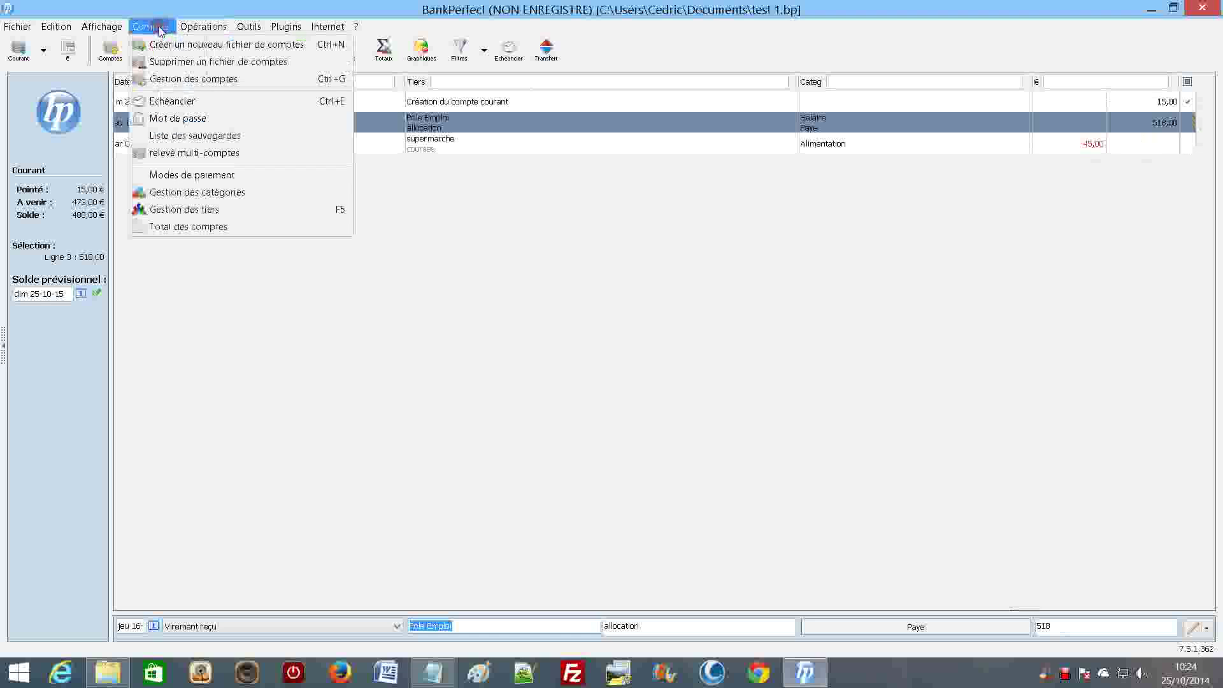
pyautogui.click(194, 195)
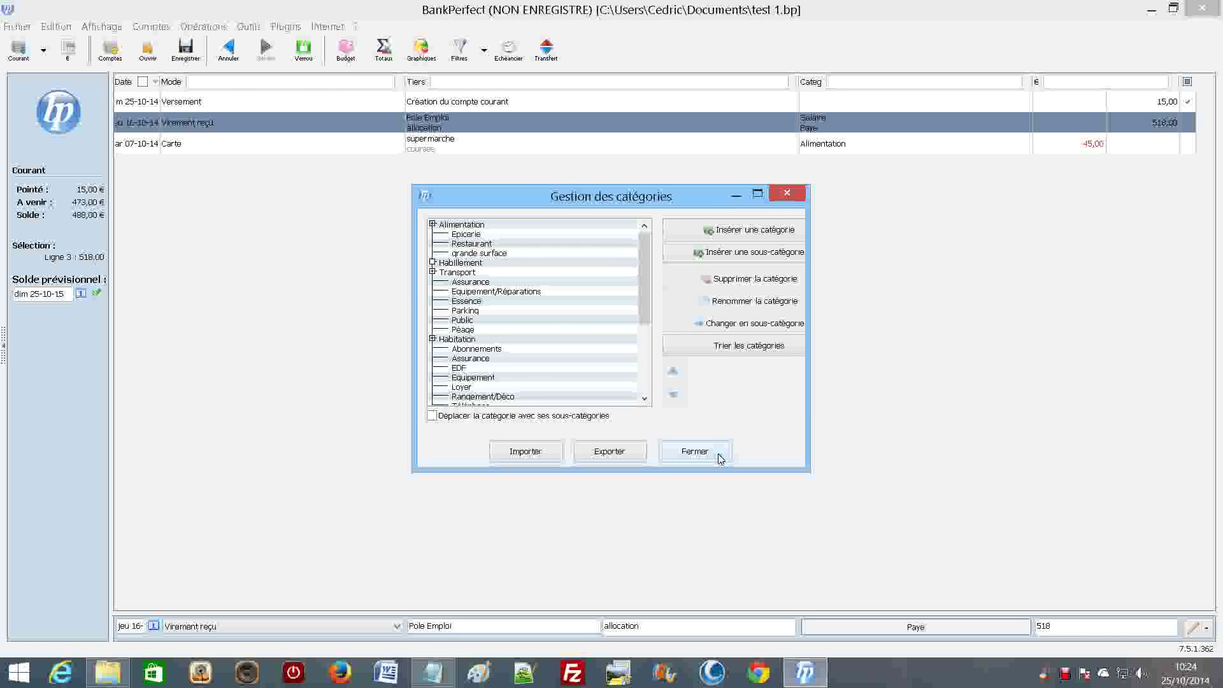
pyautogui.moveTo(642, 295); pyautogui.dragTo(644, 368)
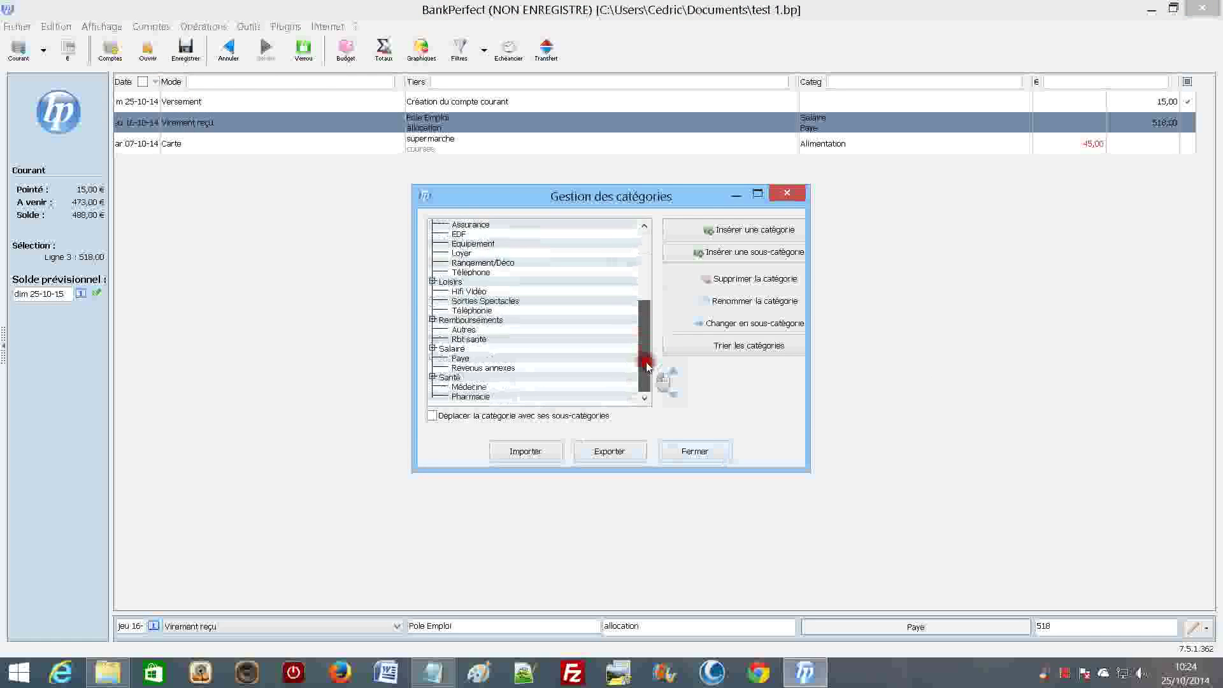
pyautogui.click(449, 350)
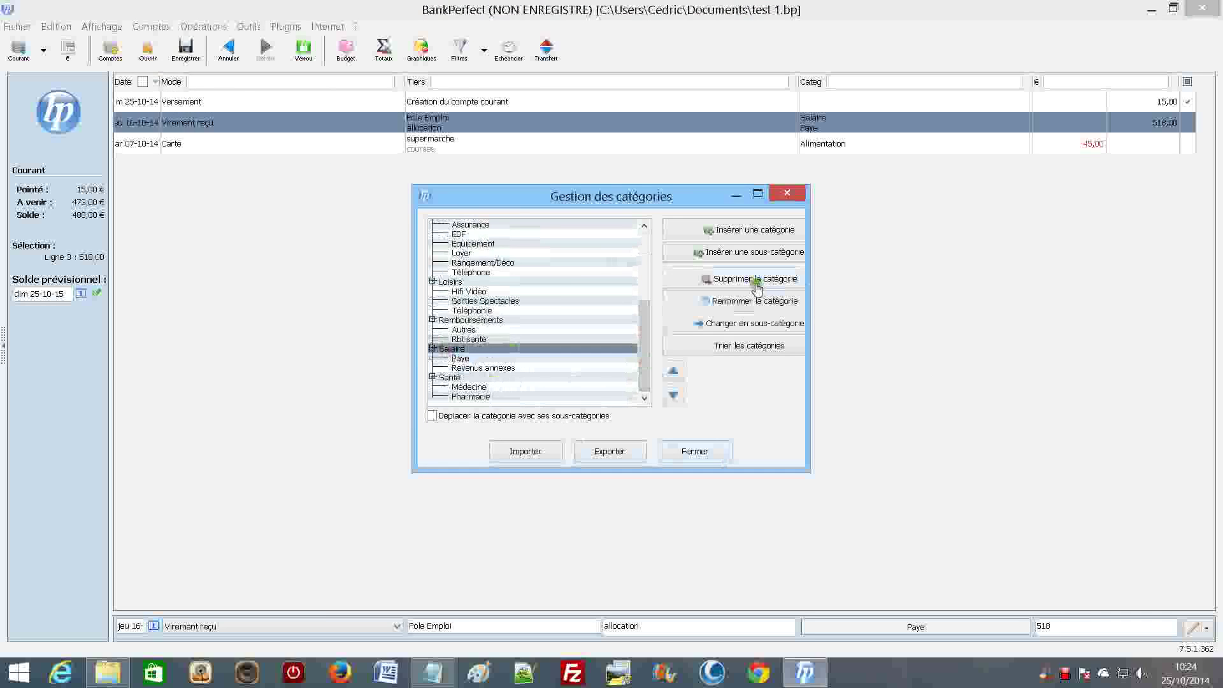
pyautogui.click(746, 304)
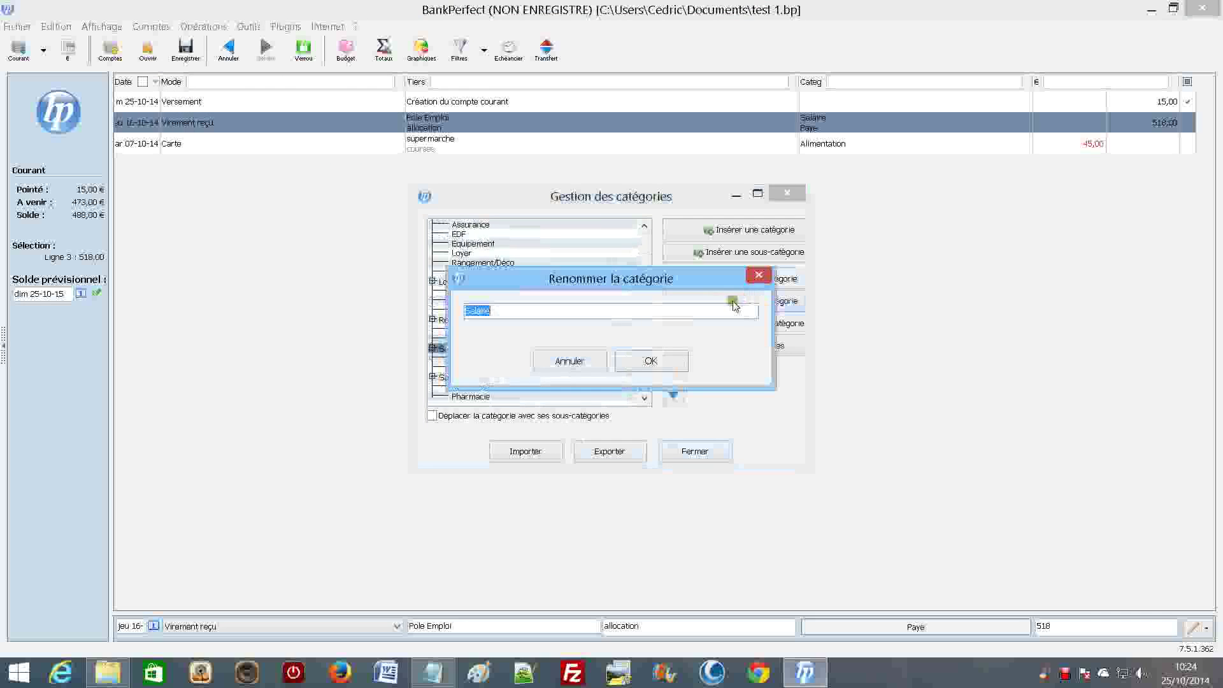
pyautogui.write('Revenus')
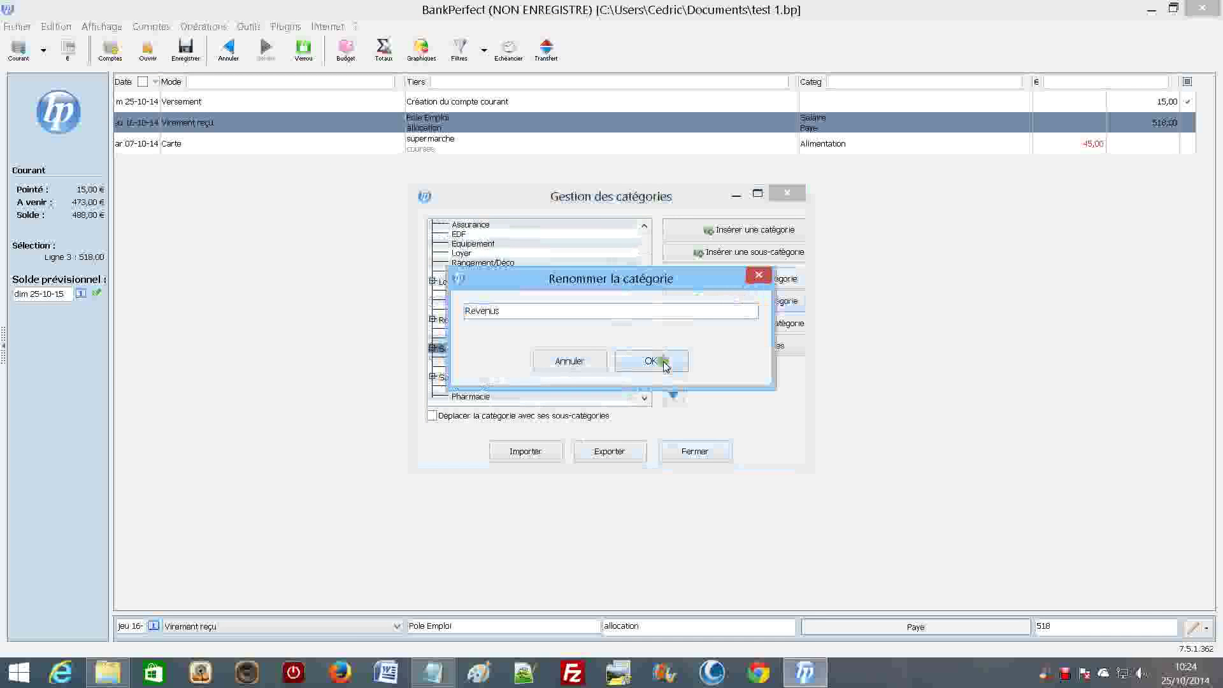
pyautogui.click(651, 361)
# Insert a subcategory named Allocation, move it down under Revenus and close the category management
pyautogui.moveTo(644, 366); pyautogui.dragTo(646, 386)
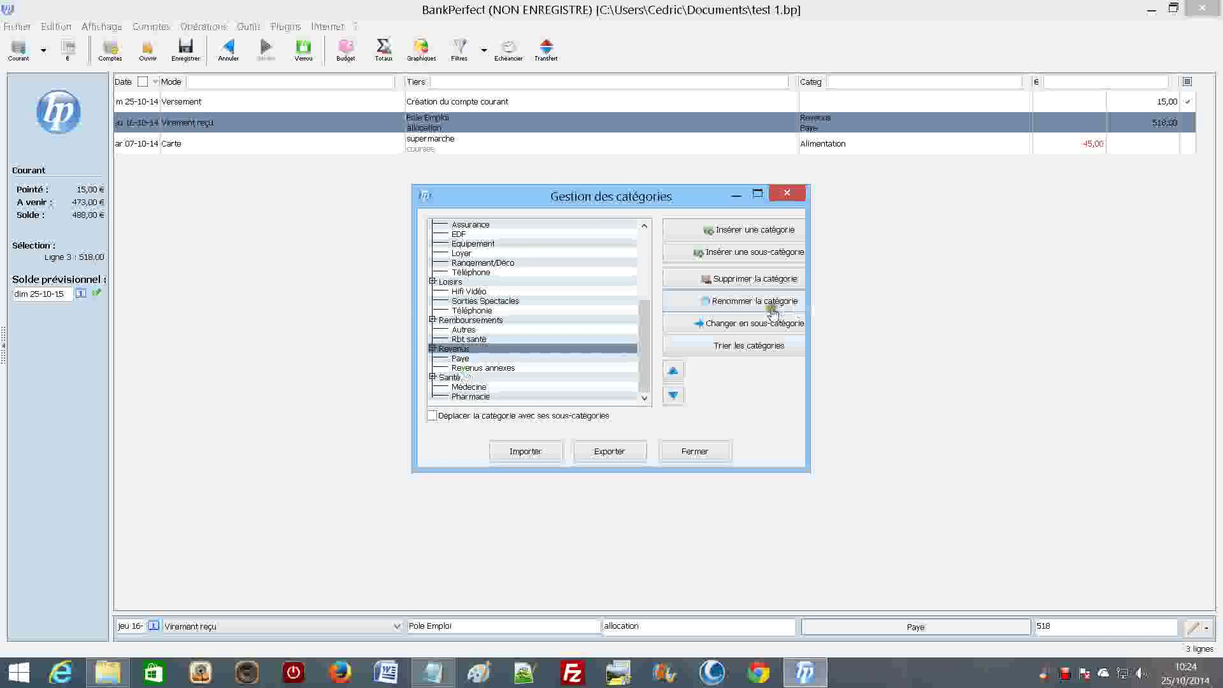
pyautogui.click(760, 252)
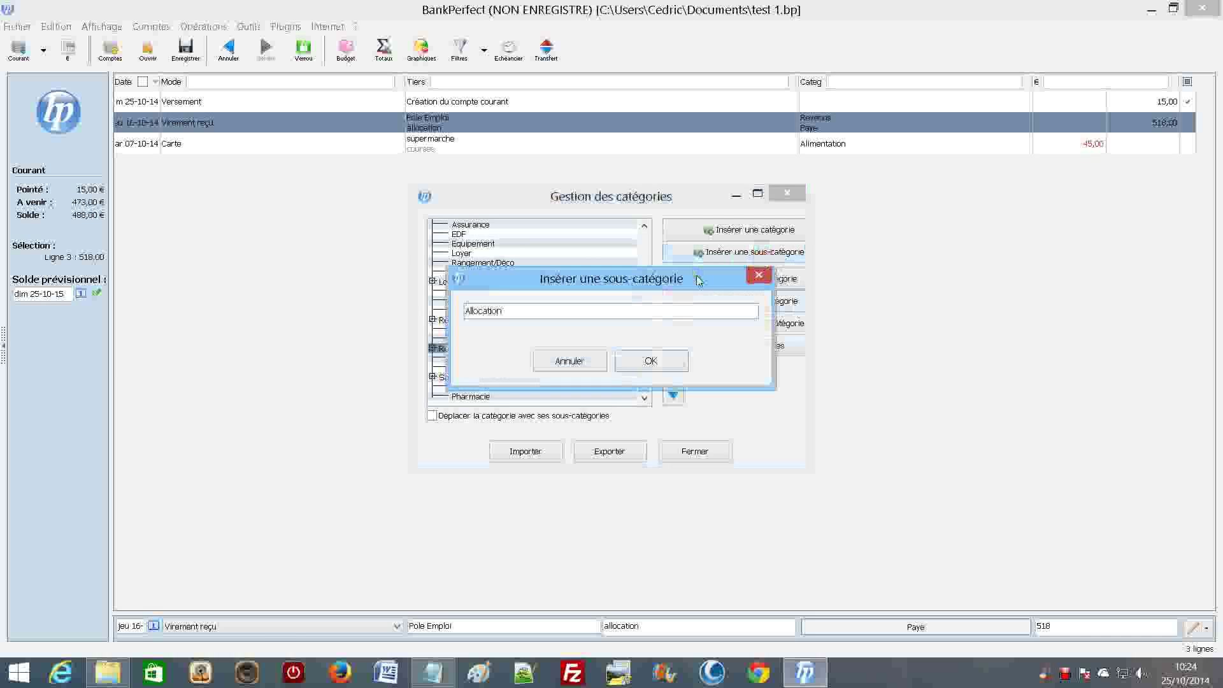
pyautogui.click(649, 361)
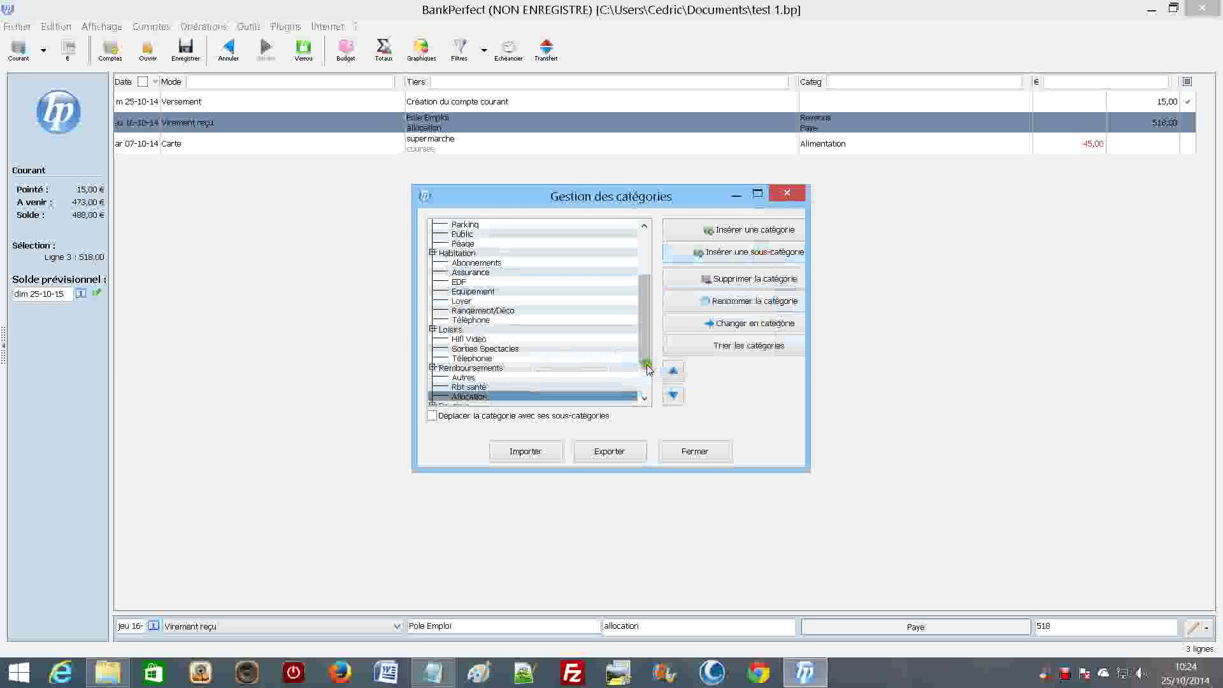
pyautogui.scroll(-2, 645, 376)
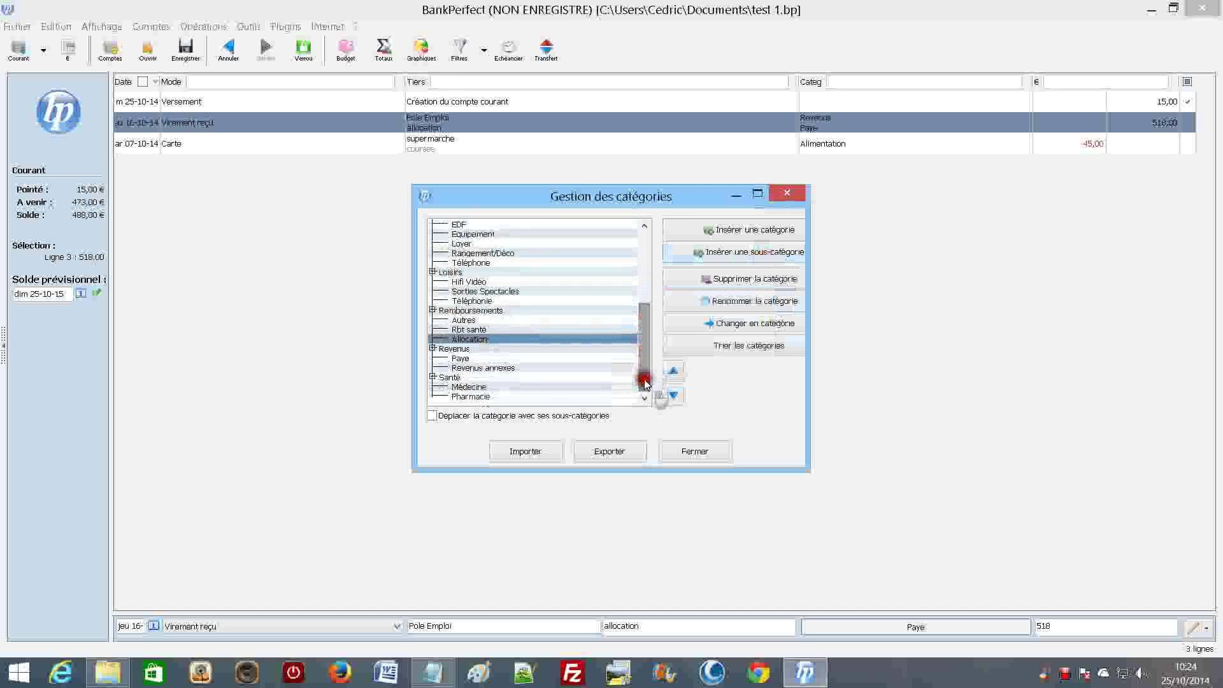
pyautogui.click(673, 395)
pyautogui.scroll(-1, 646, 373)
pyautogui.scroll(-1, 647, 372)
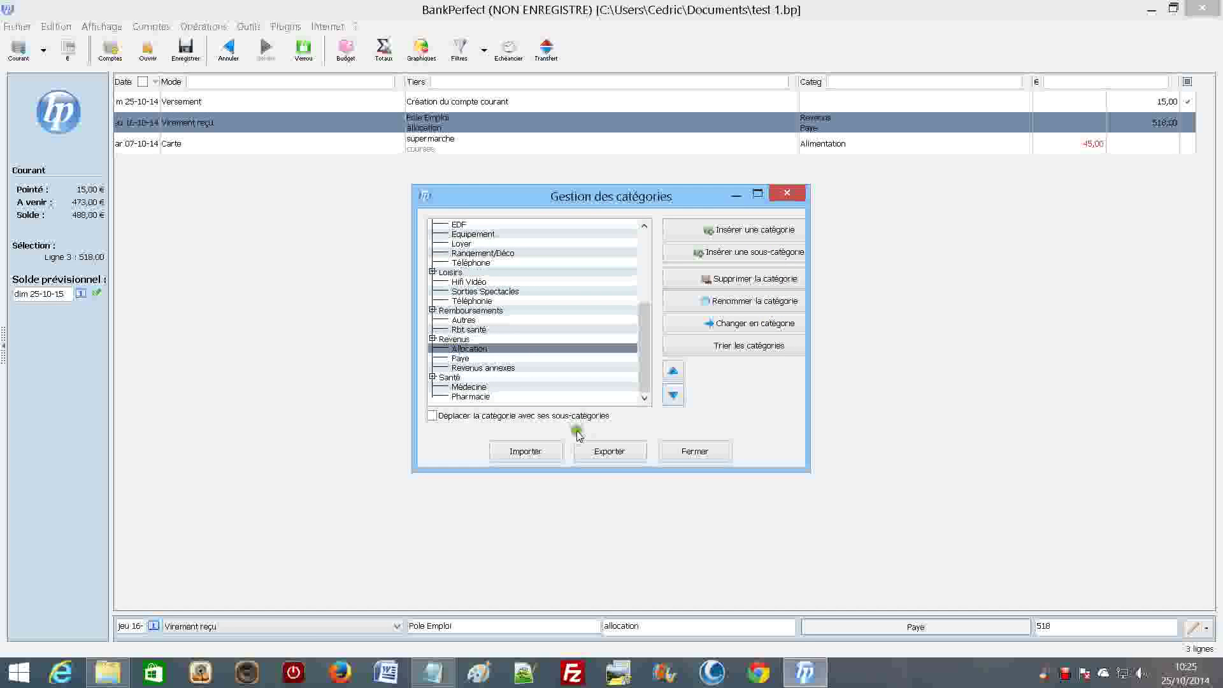
pyautogui.click(677, 451)
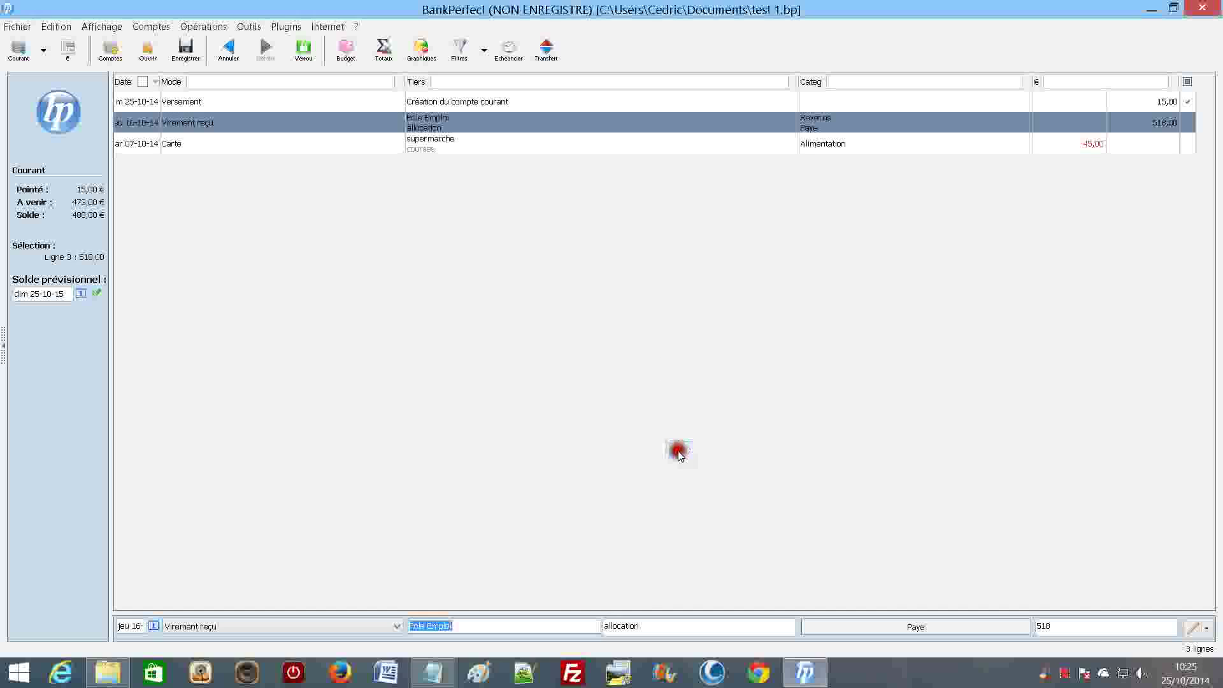
# Change the prepared Pole Emploi entry's category to Allocation under Revenus and record it as an operation
pyautogui.click(912, 627)
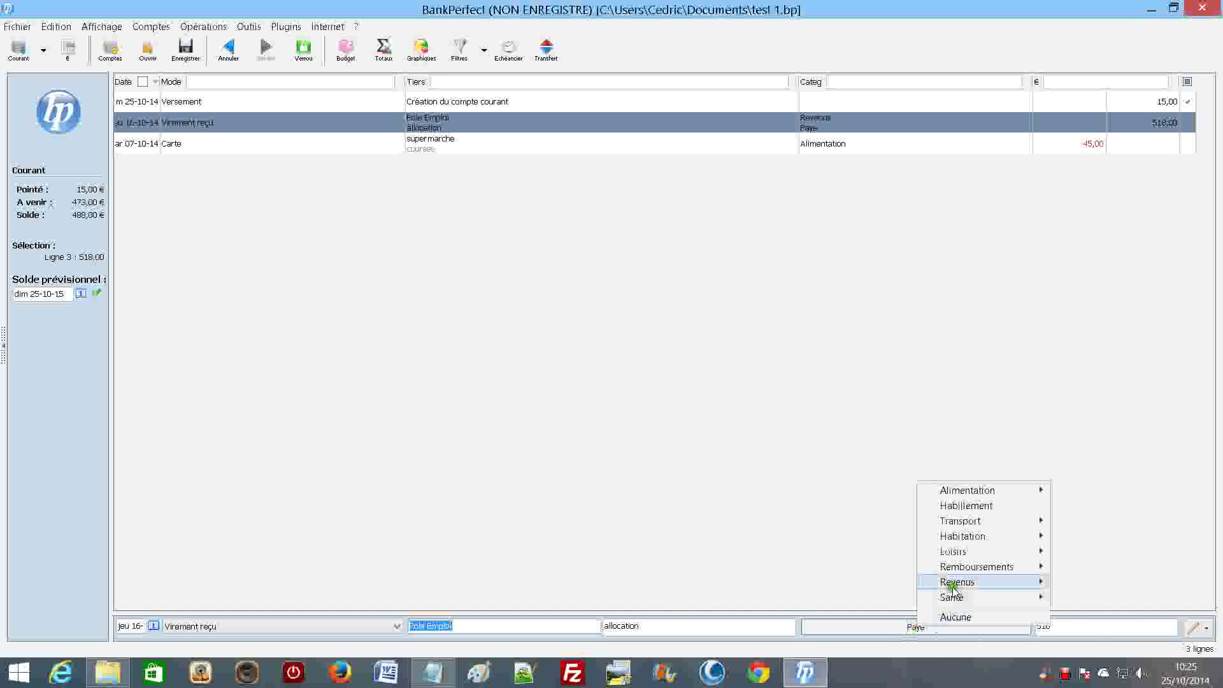
pyautogui.moveTo(953, 585)
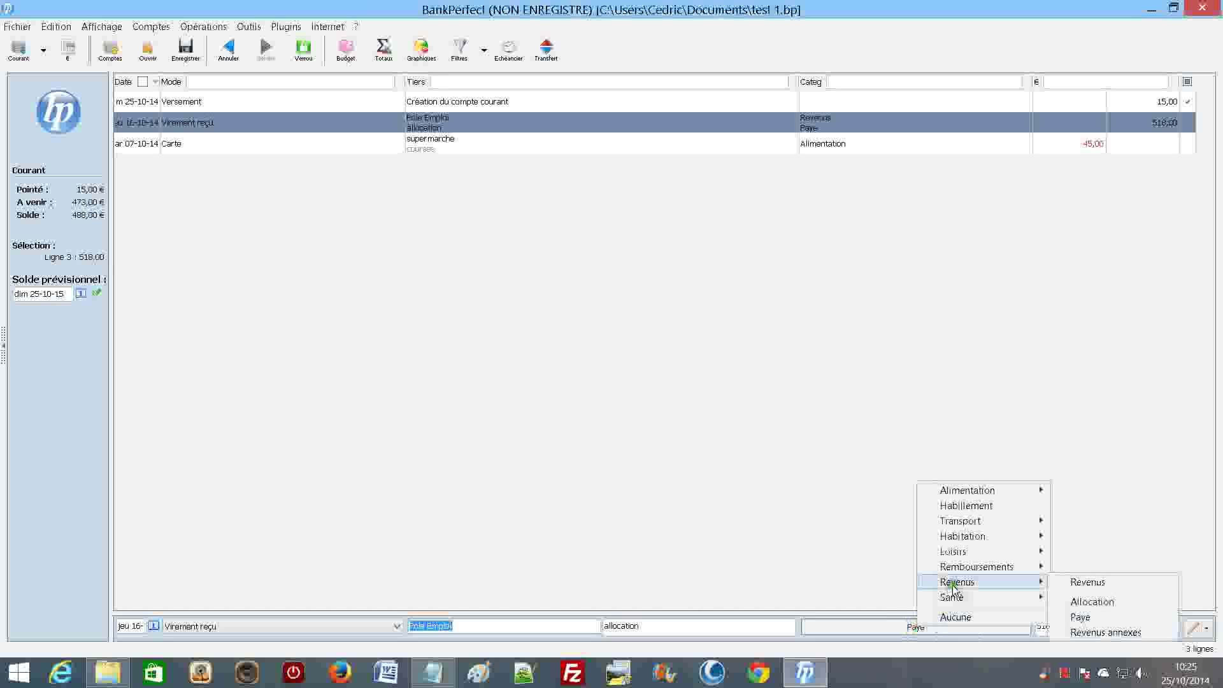
pyautogui.click(1083, 603)
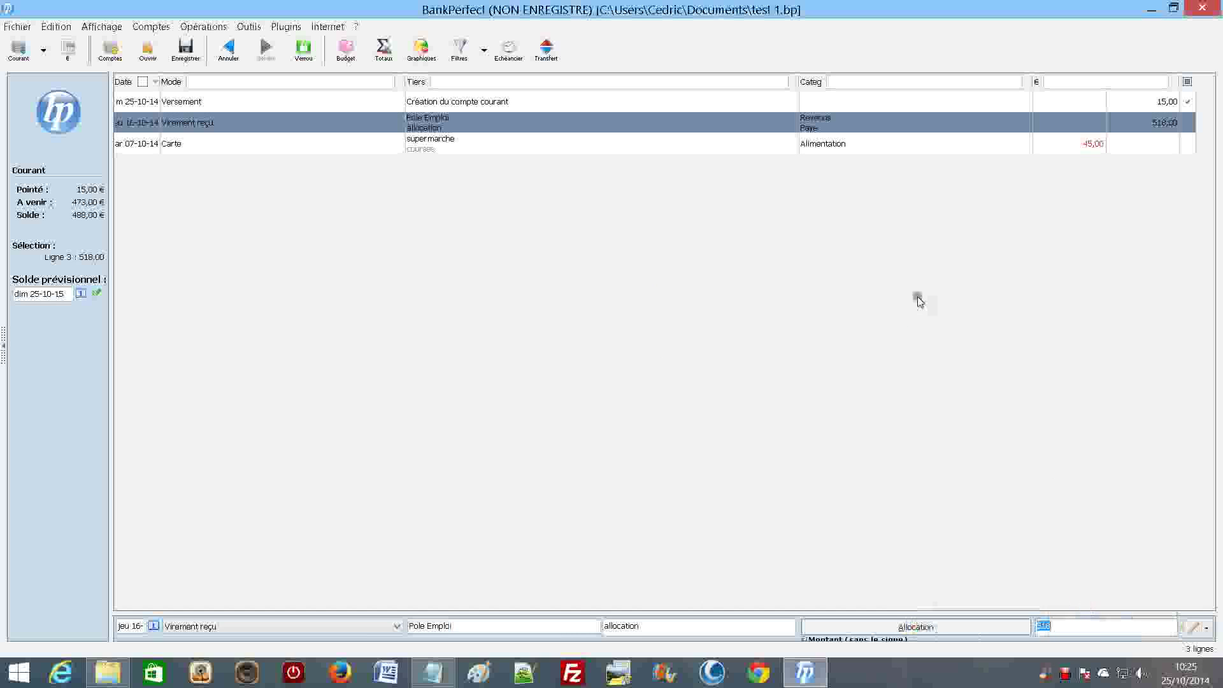
pyautogui.click(1193, 629)
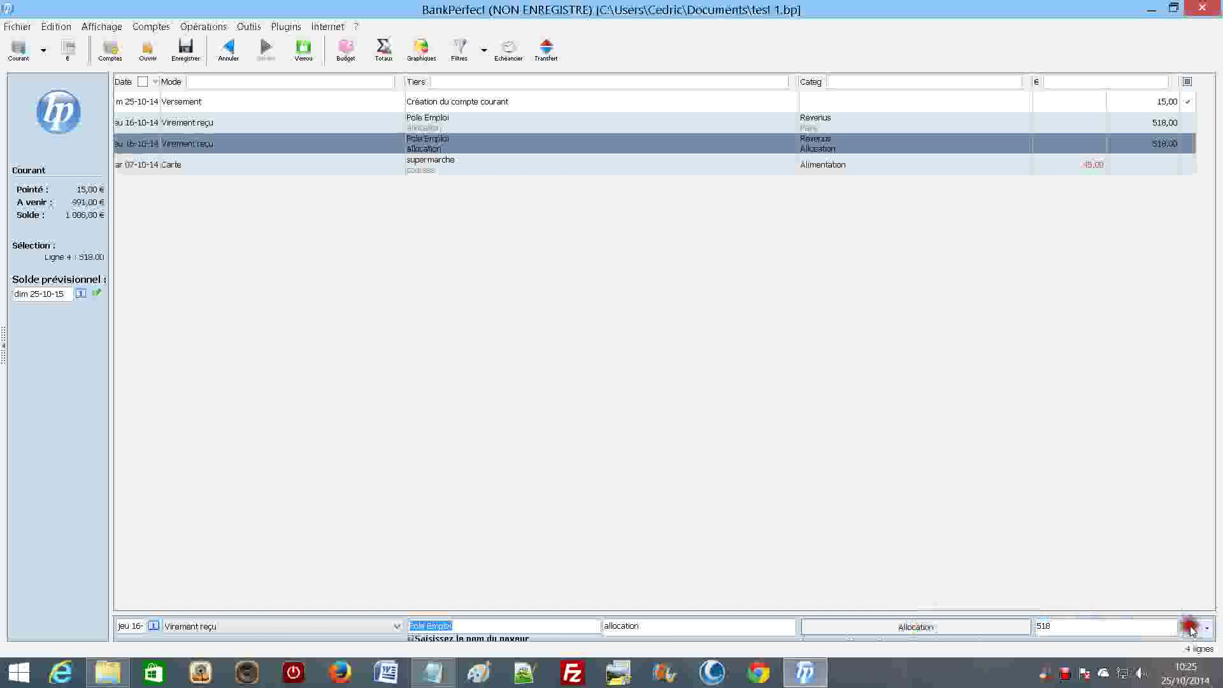
# Delete the duplicate Pole Emploi operation categorised as Paye
pyautogui.click(826, 127)
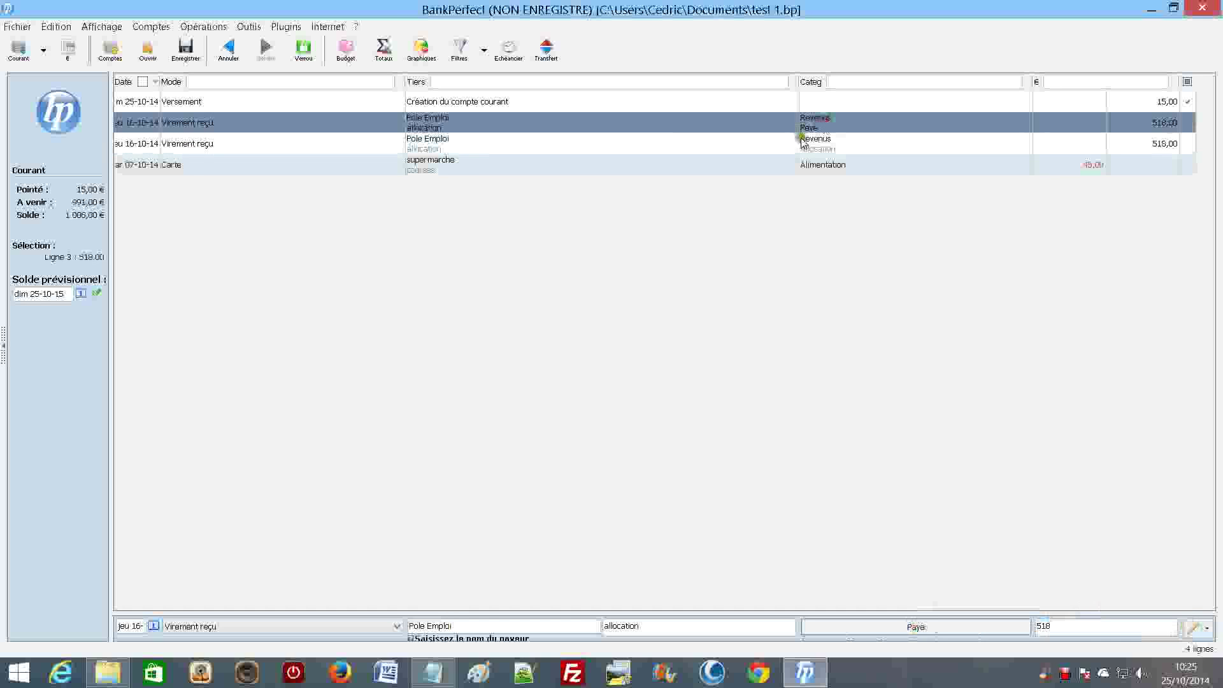
pyautogui.rightClick(828, 120)
pyautogui.click(853, 145)
pyautogui.click(582, 357)
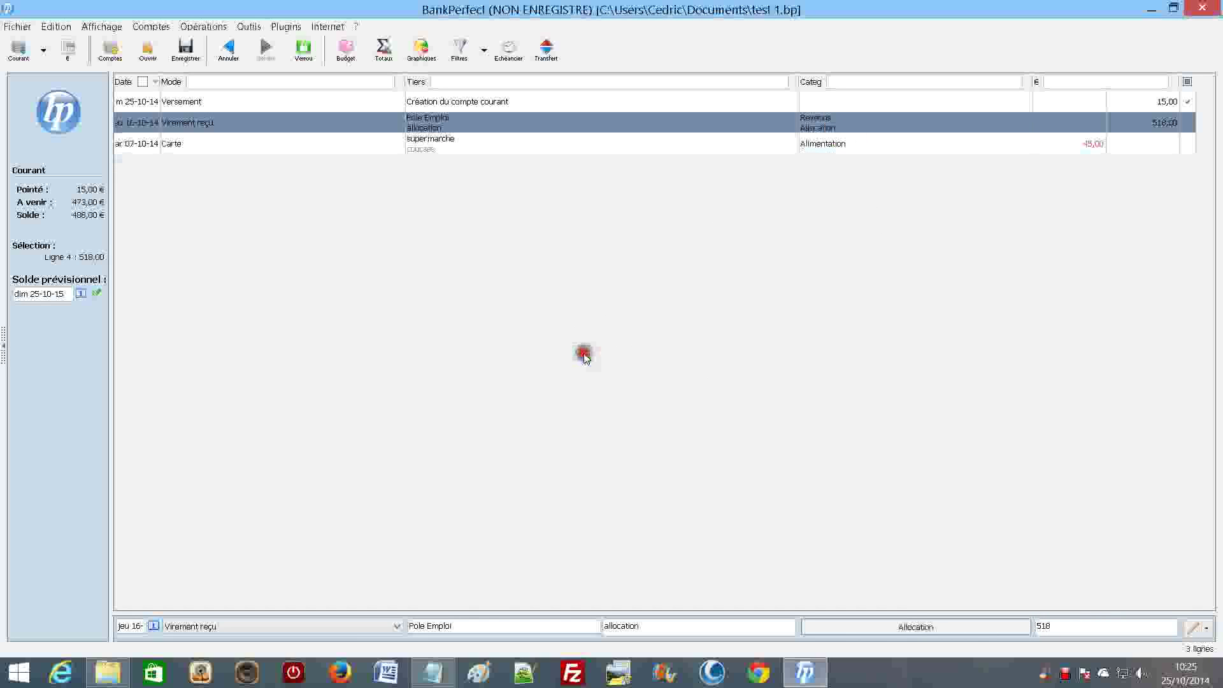
# Set the new operation's date to 21 October 2014 and its payment mode to Carte
pyautogui.moveTo(1108, 105)
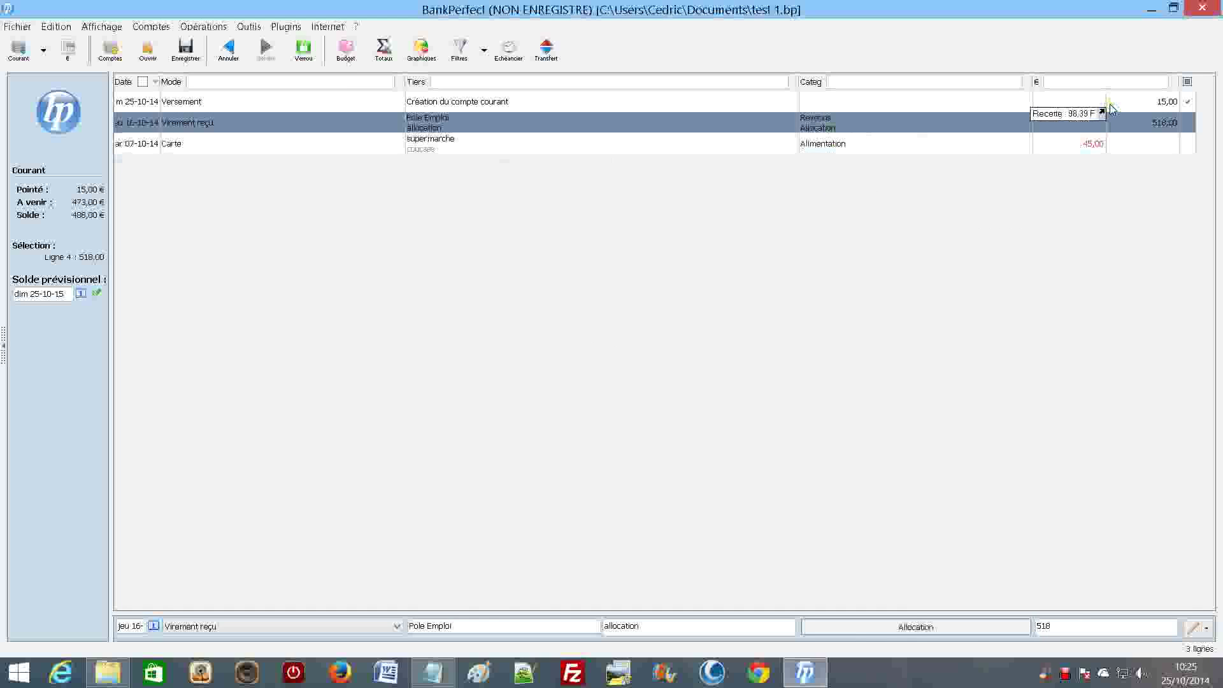
pyautogui.click(154, 626)
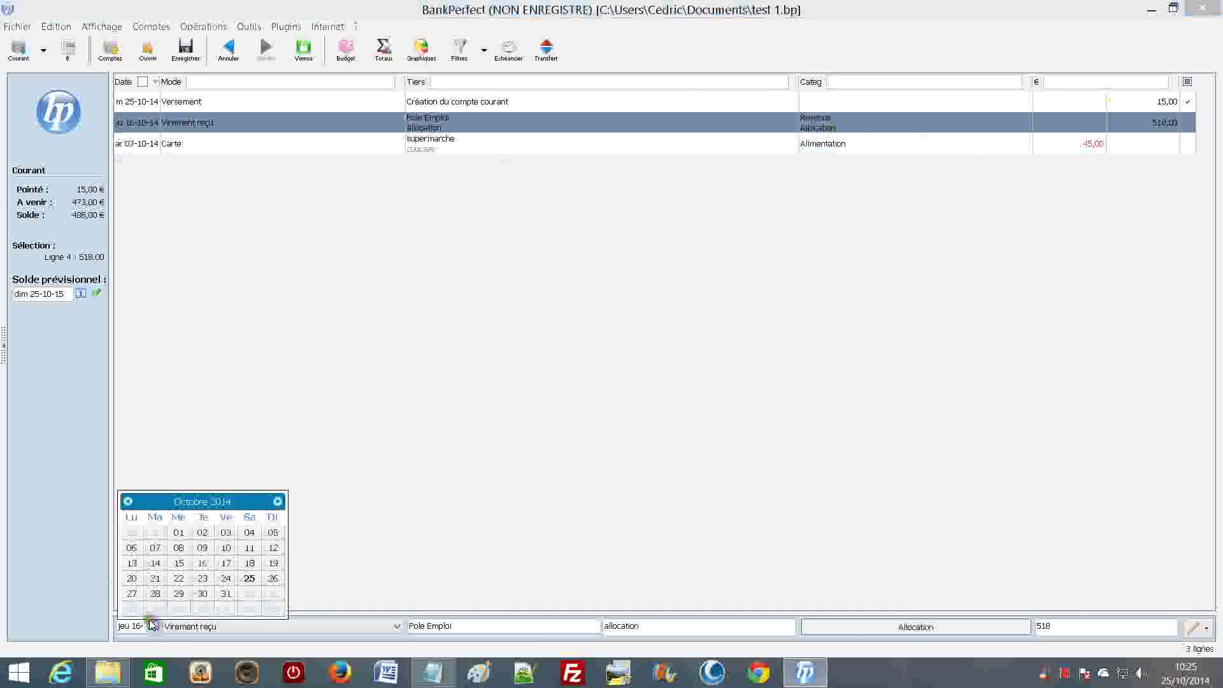
pyautogui.click(154, 580)
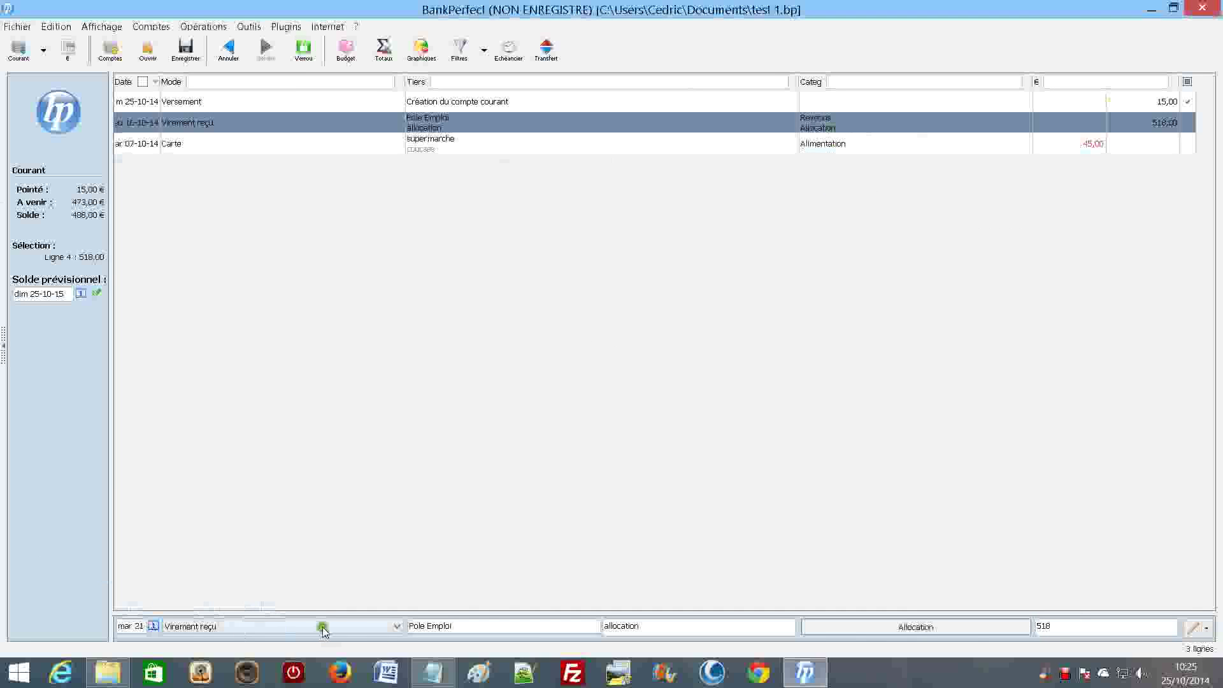
pyautogui.click(397, 629)
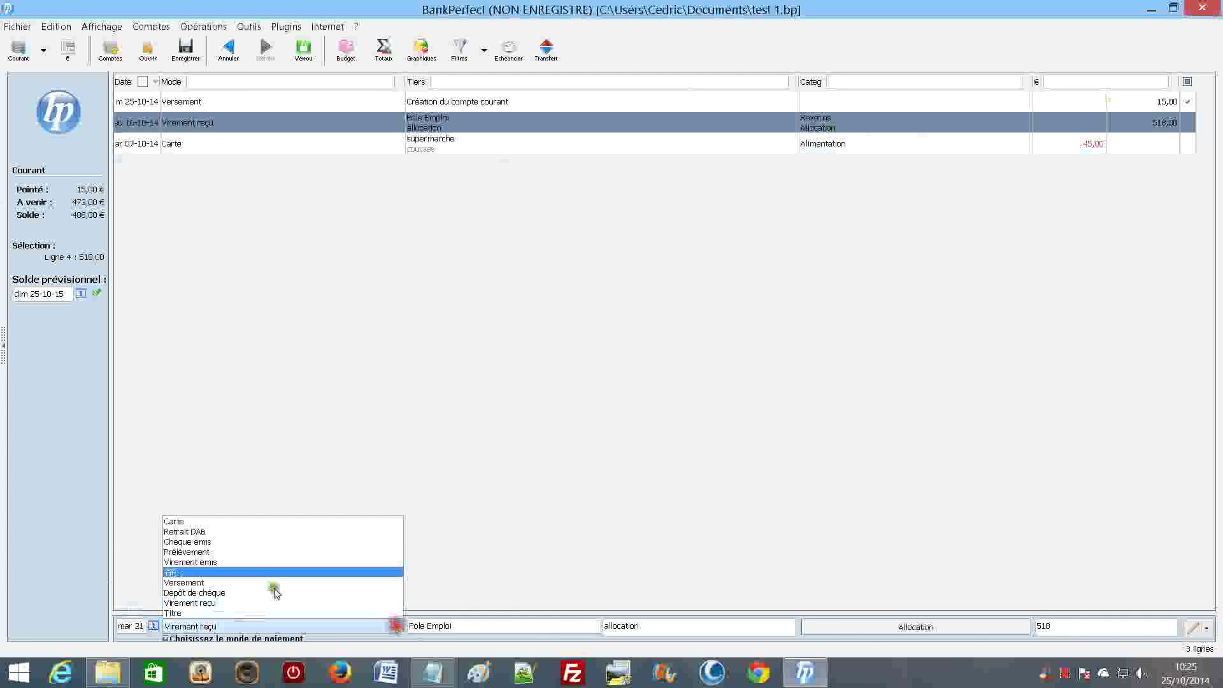
pyautogui.click(186, 526)
# Enter Medecin as the new operation's payee and consultation as its detail
pyautogui.click(462, 628)
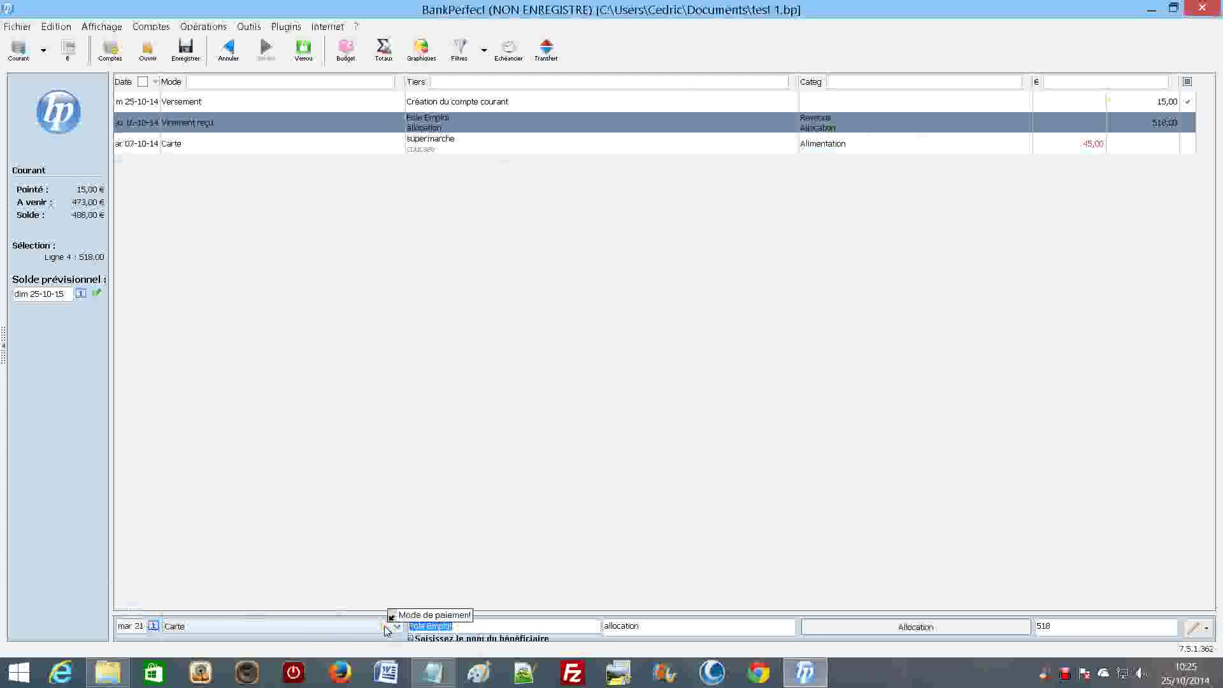
pyautogui.write('facture mede')
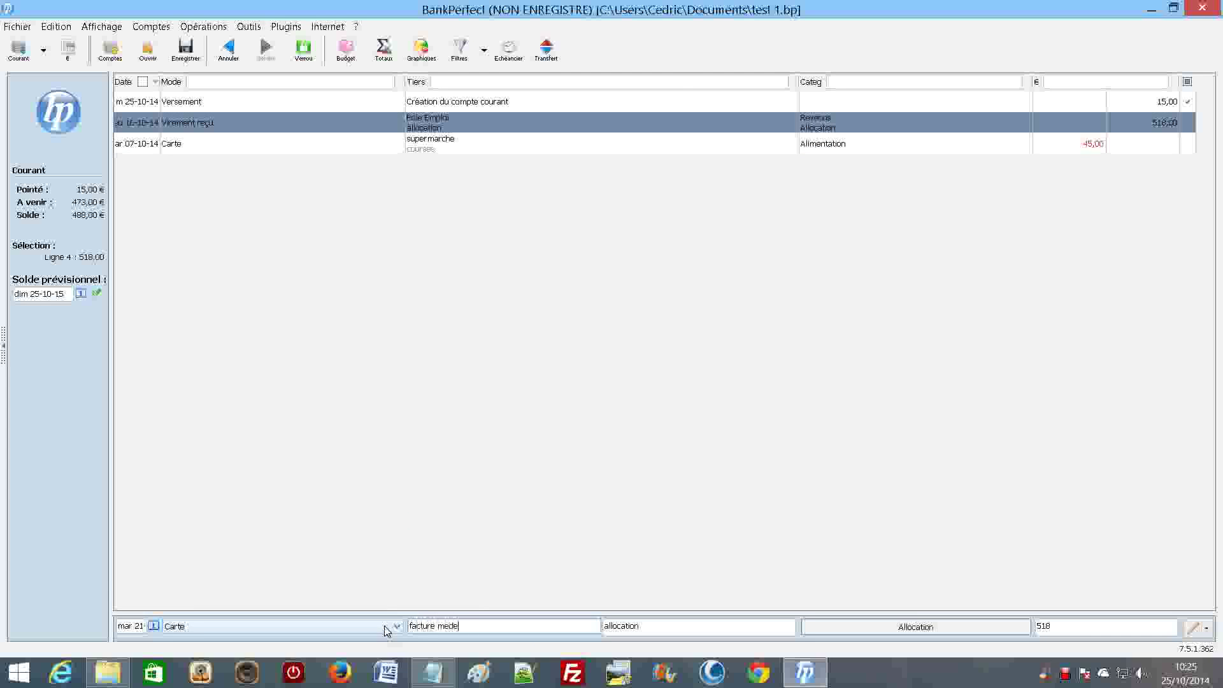
pyautogui.press('BackSpace')
pyautogui.press('BackSpace')
pyautogui.press('BackSpace')
pyautogui.press('BackSpace')
pyautogui.press('BackSpace')
pyautogui.press('BackSpace')
pyautogui.press('BackSpace')
pyautogui.press('BackSpace')
pyautogui.press('BackSpace')
pyautogui.press('BackSpace')
pyautogui.press('BackSpace')
pyautogui.press('BackSpace')
pyautogui.press('BackSpace')
pyautogui.click(602, 629)
pyautogui.write('consult')
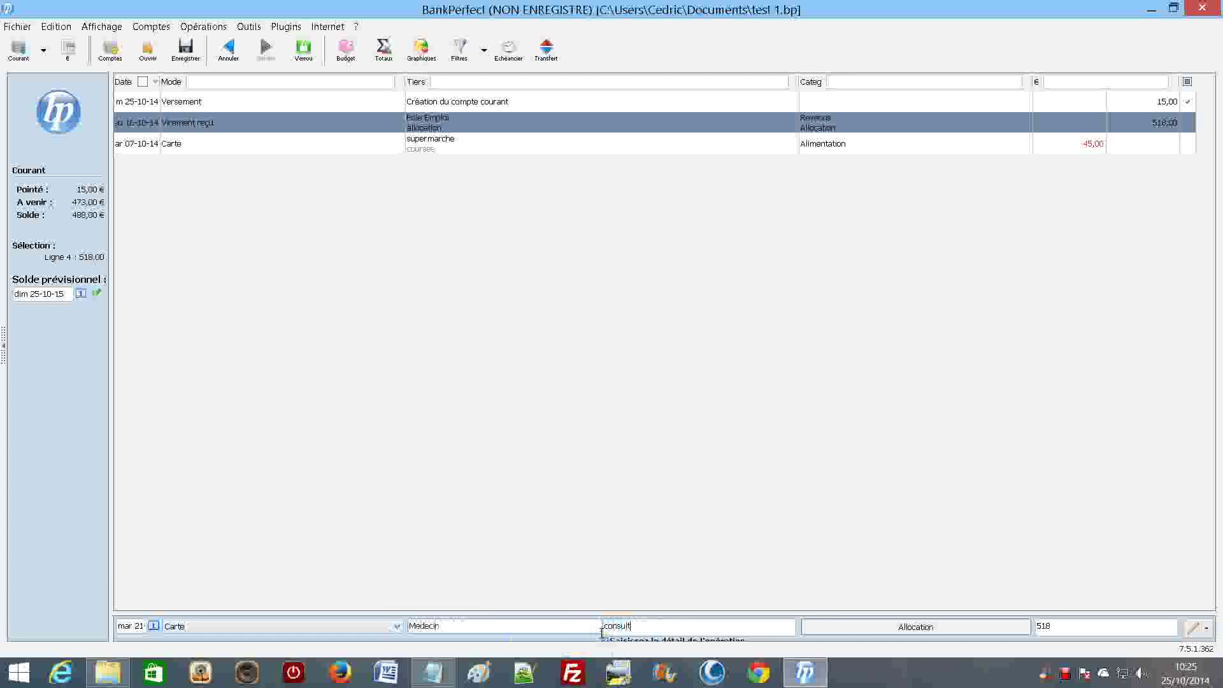
pyautogui.write('ation')
# Assign the Médecine category under Santé, set the amount to 33 and record the operation
pyautogui.click(891, 627)
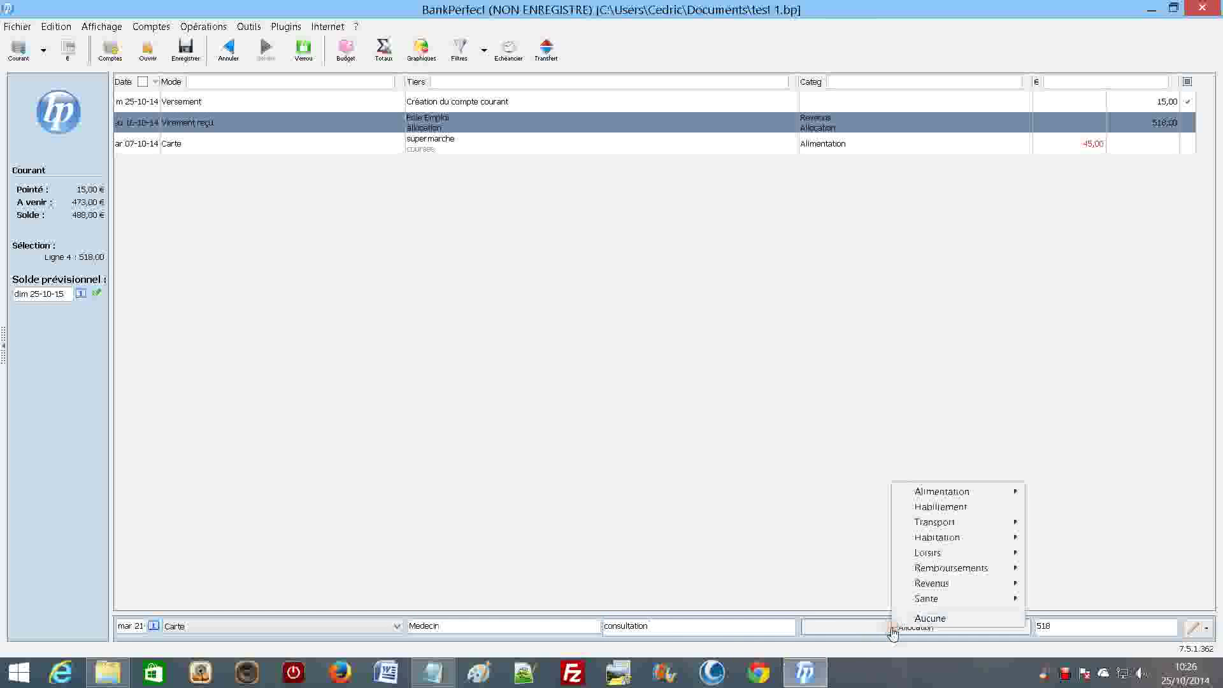
pyautogui.moveTo(930, 598)
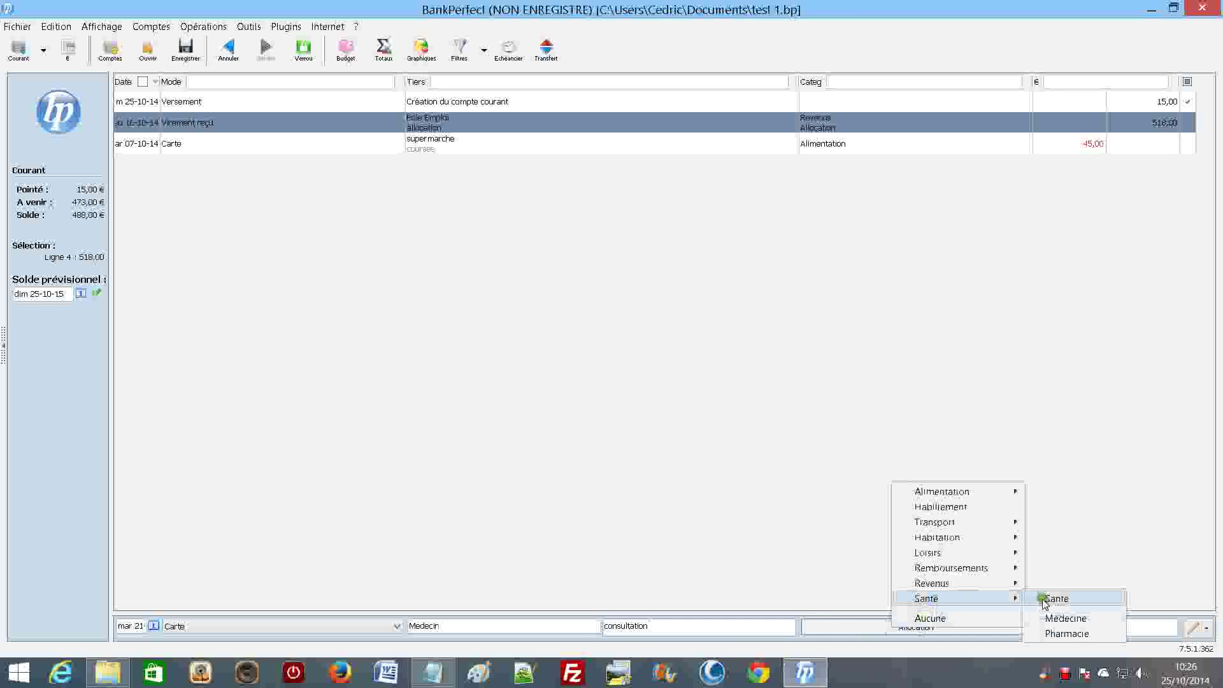
pyautogui.click(1062, 616)
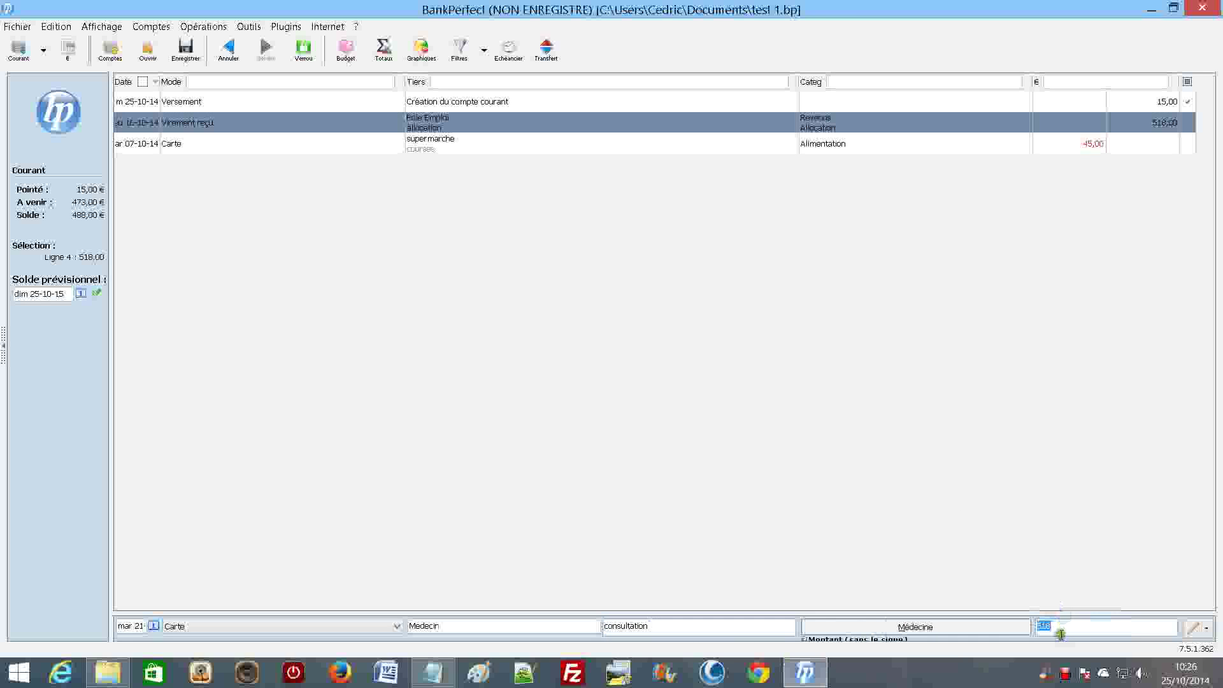
pyautogui.write('40')
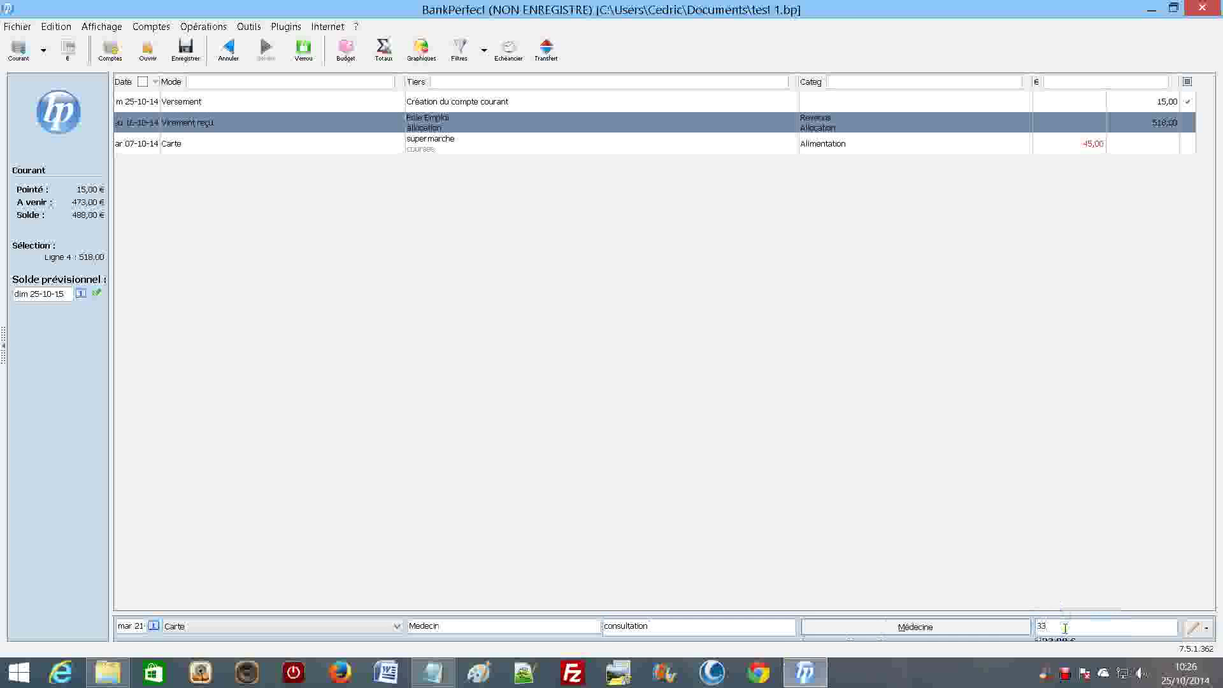
pyautogui.press('Return')
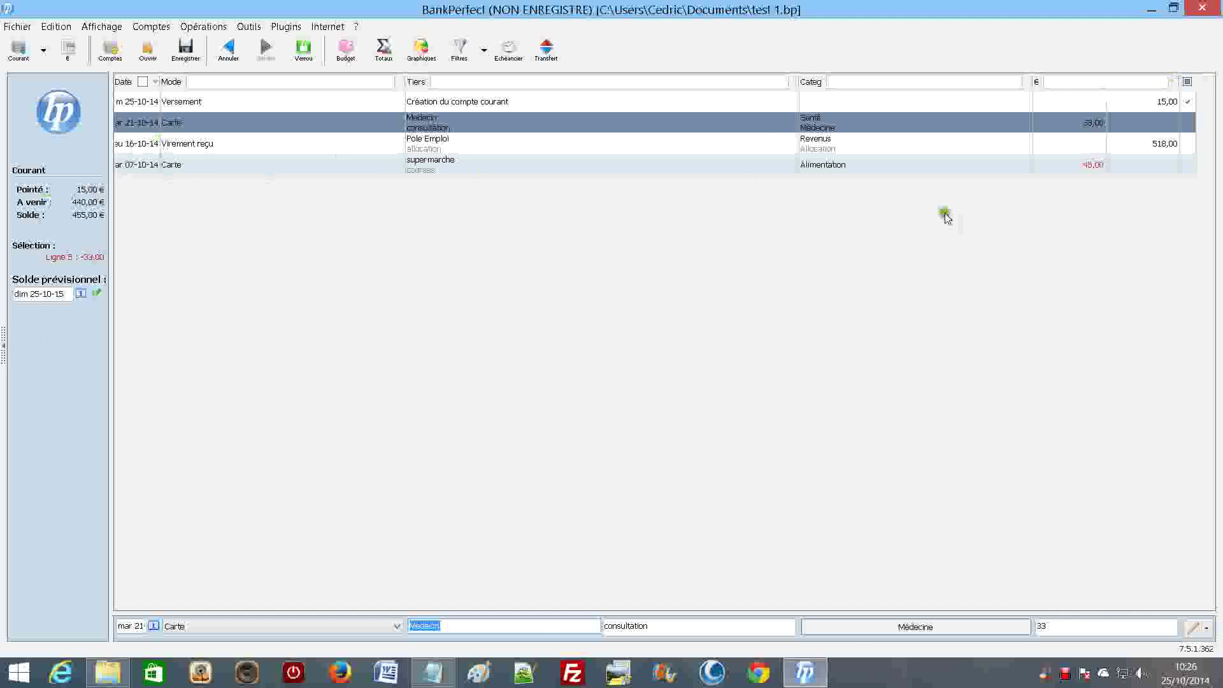
# Mark the Medecin, Pole Emploi and supermarche operations as reconciled
pyautogui.moveTo(1186, 141)
pyautogui.click(1186, 126)
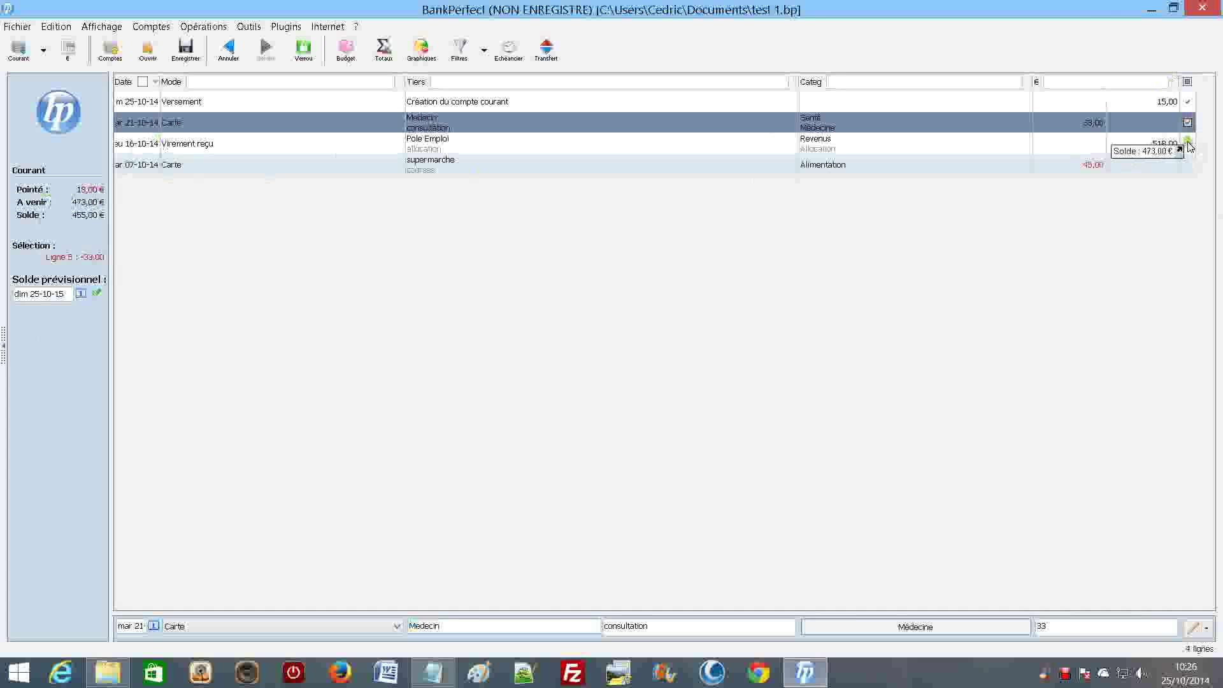
pyautogui.click(1189, 146)
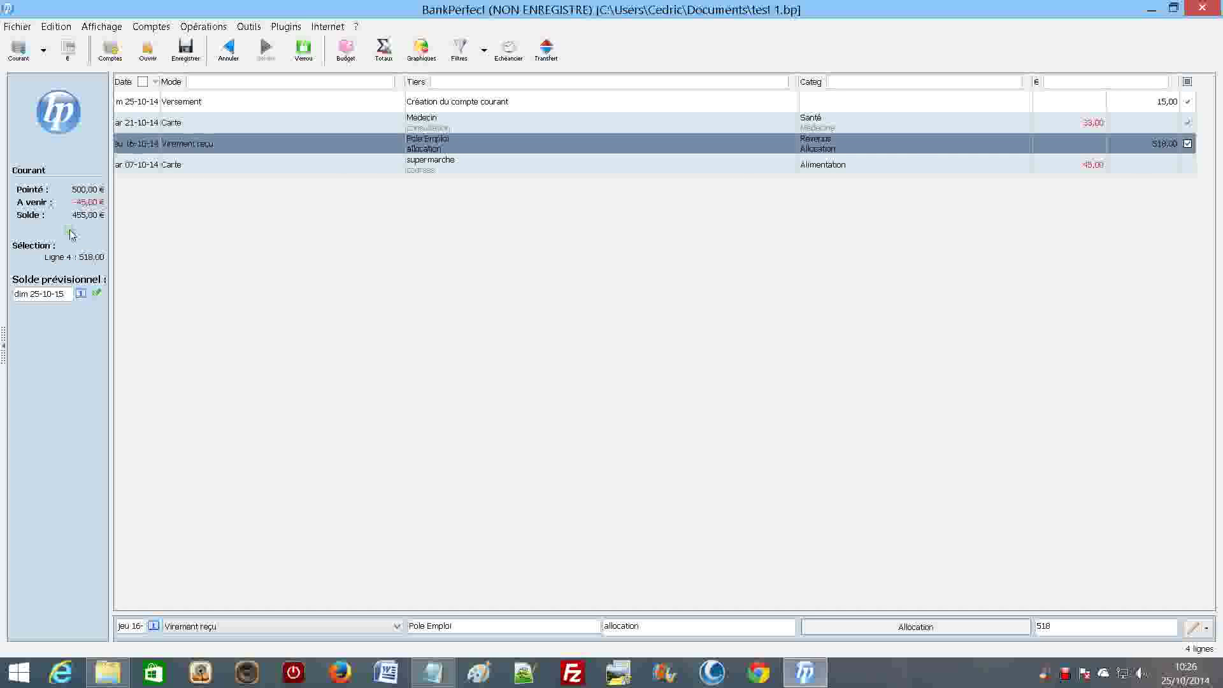
pyautogui.moveTo(74, 209)
pyautogui.click(1188, 167)
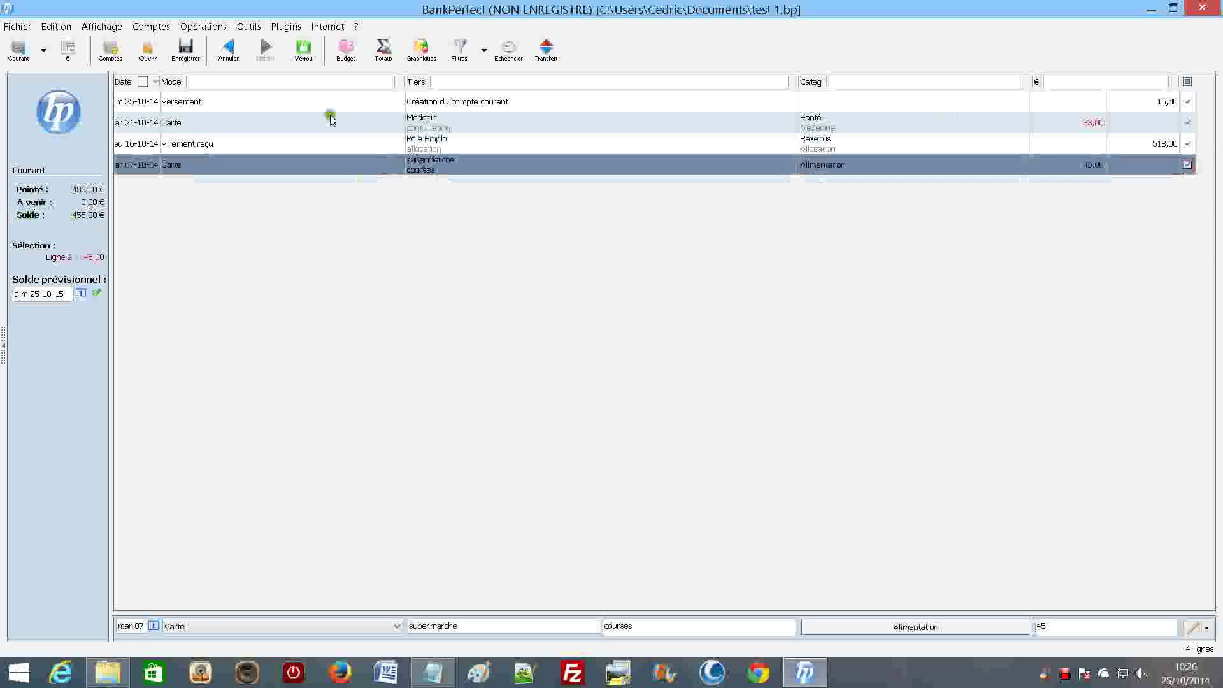
# View the Courant account's 2014 totals by category with all categories and line-by-line totals enabled
pyautogui.click(385, 52)
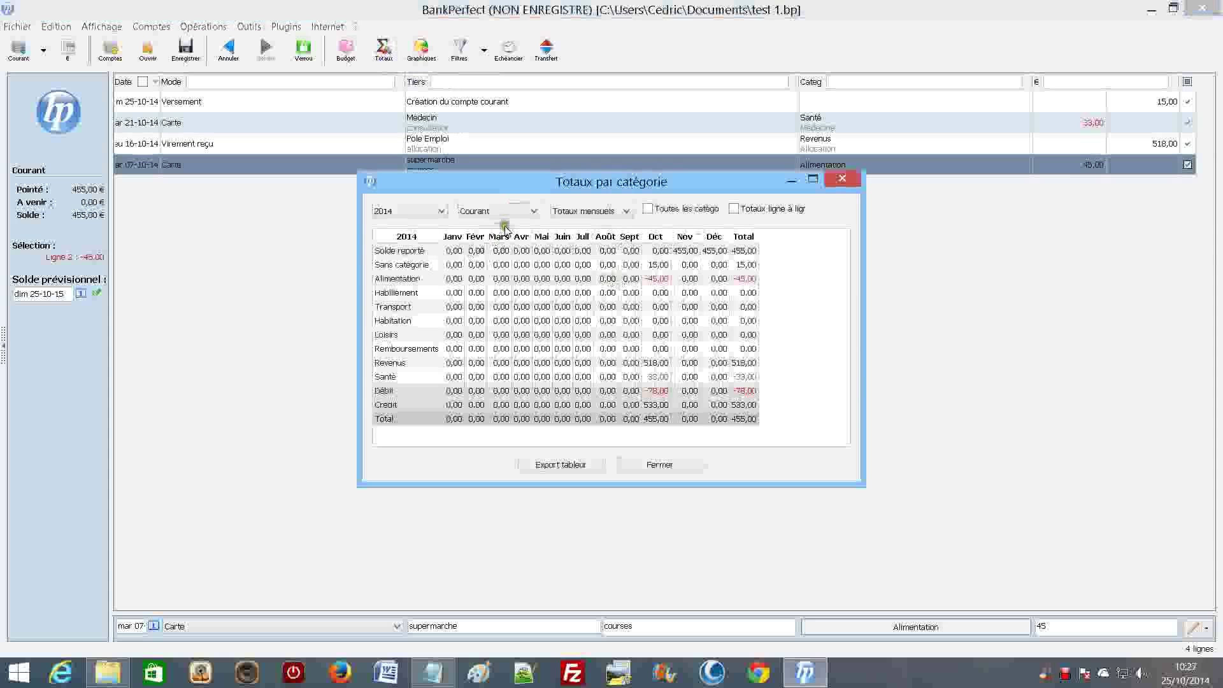
pyautogui.click(647, 210)
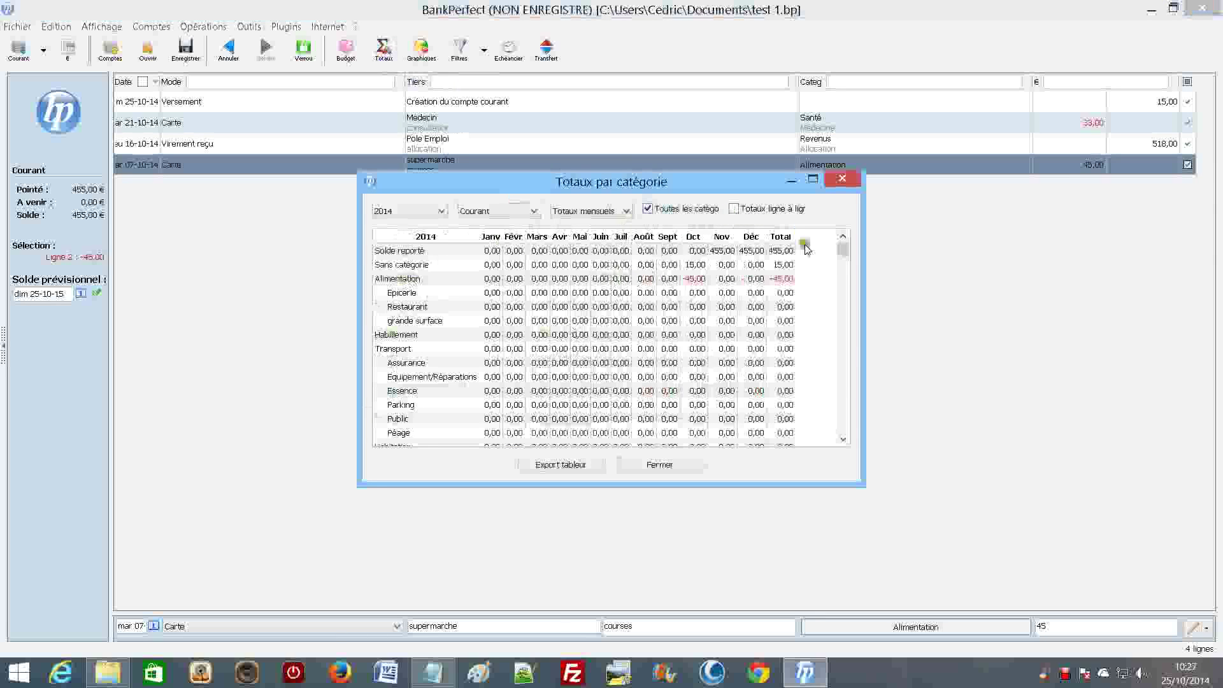
pyautogui.click(734, 208)
pyautogui.moveTo(842, 250); pyautogui.dragTo(847, 297)
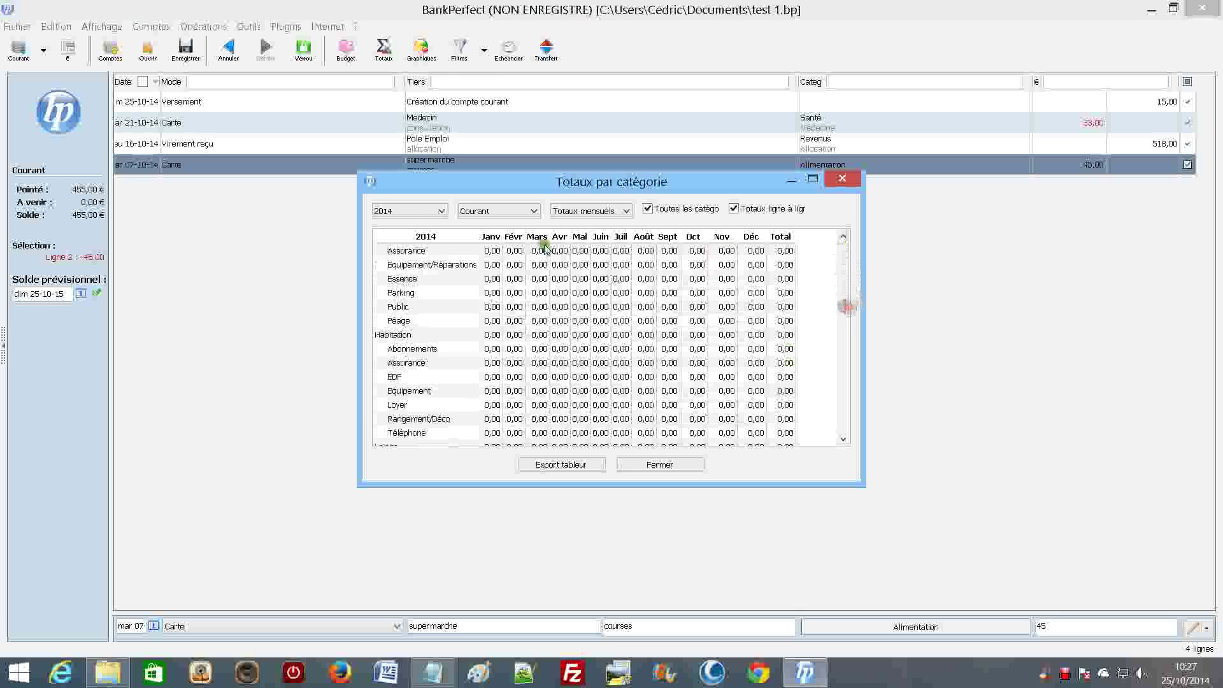
# Switch the category totals to Totaux annuels and back to Totaux mensuels, and close the totals
pyautogui.click(624, 212)
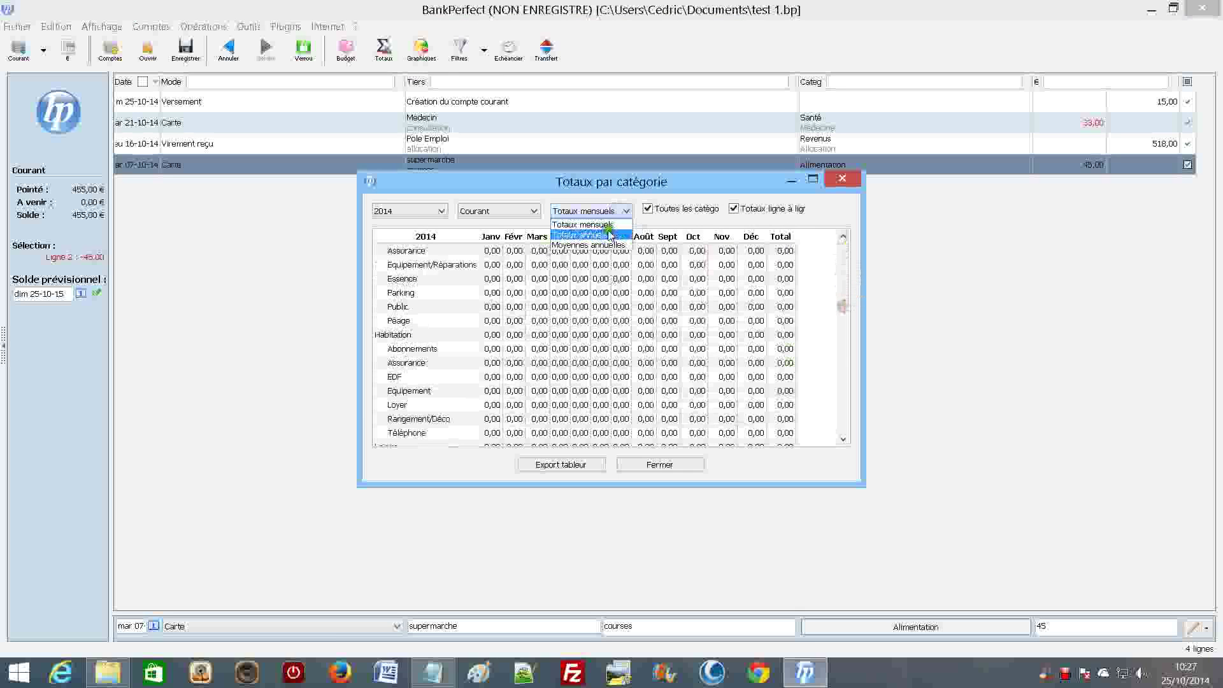
pyautogui.click(605, 235)
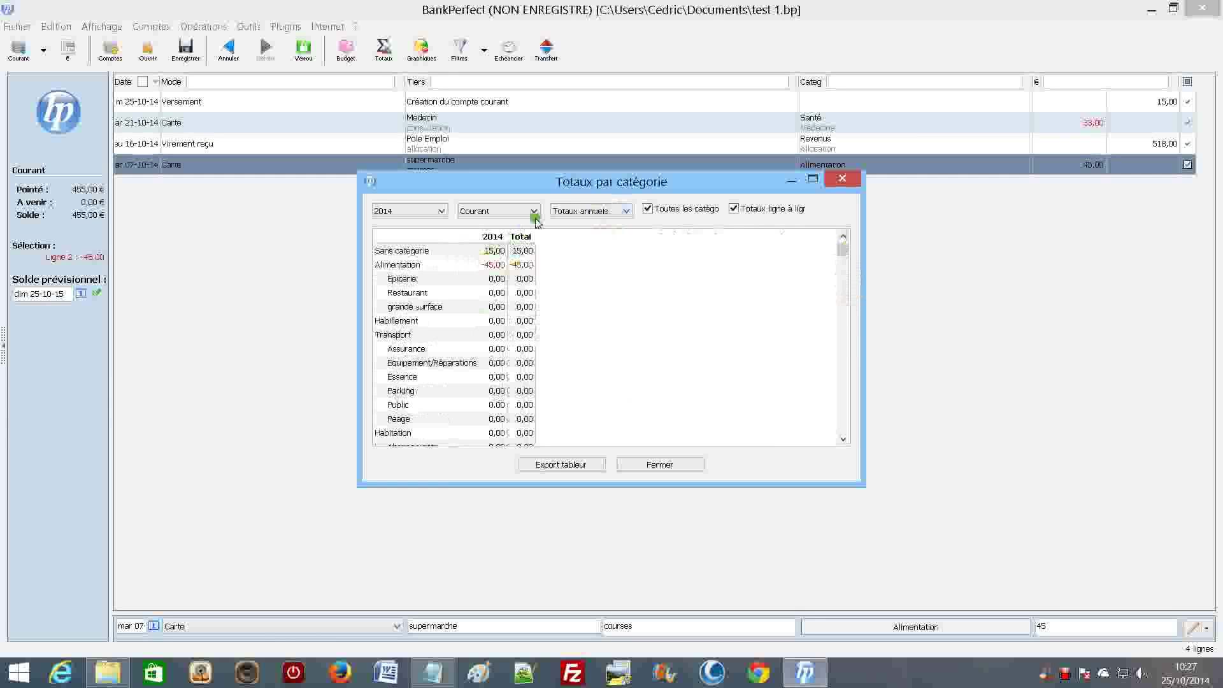
pyautogui.click(615, 210)
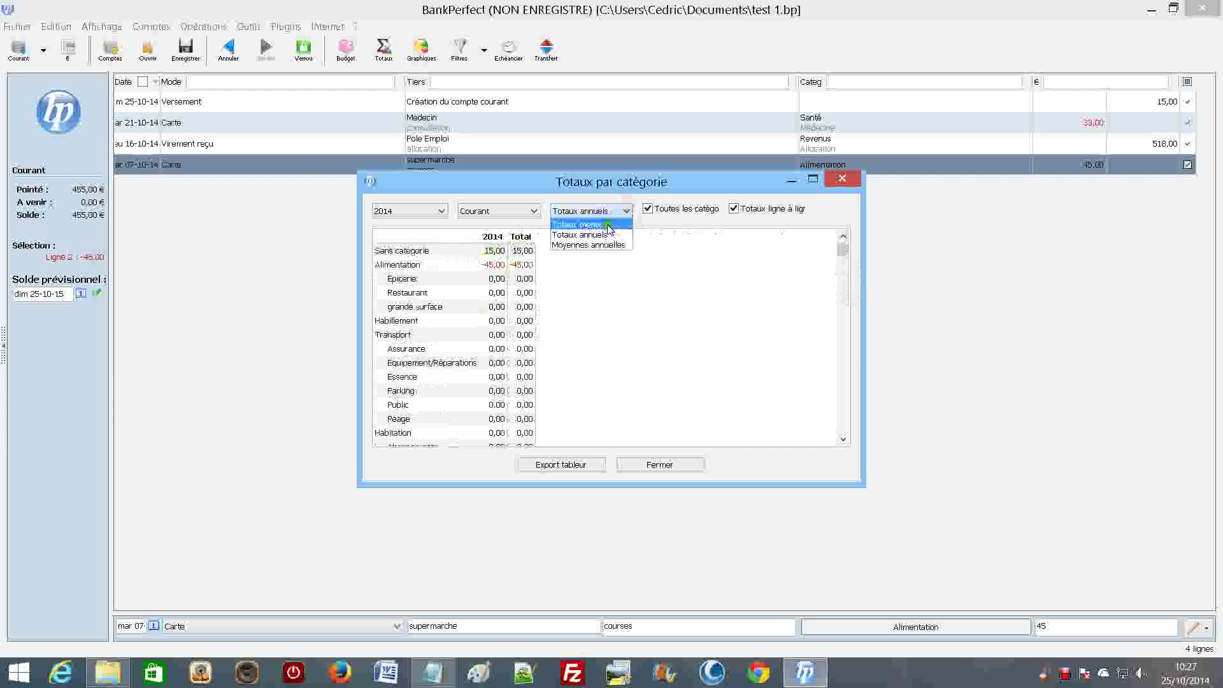
pyautogui.click(602, 226)
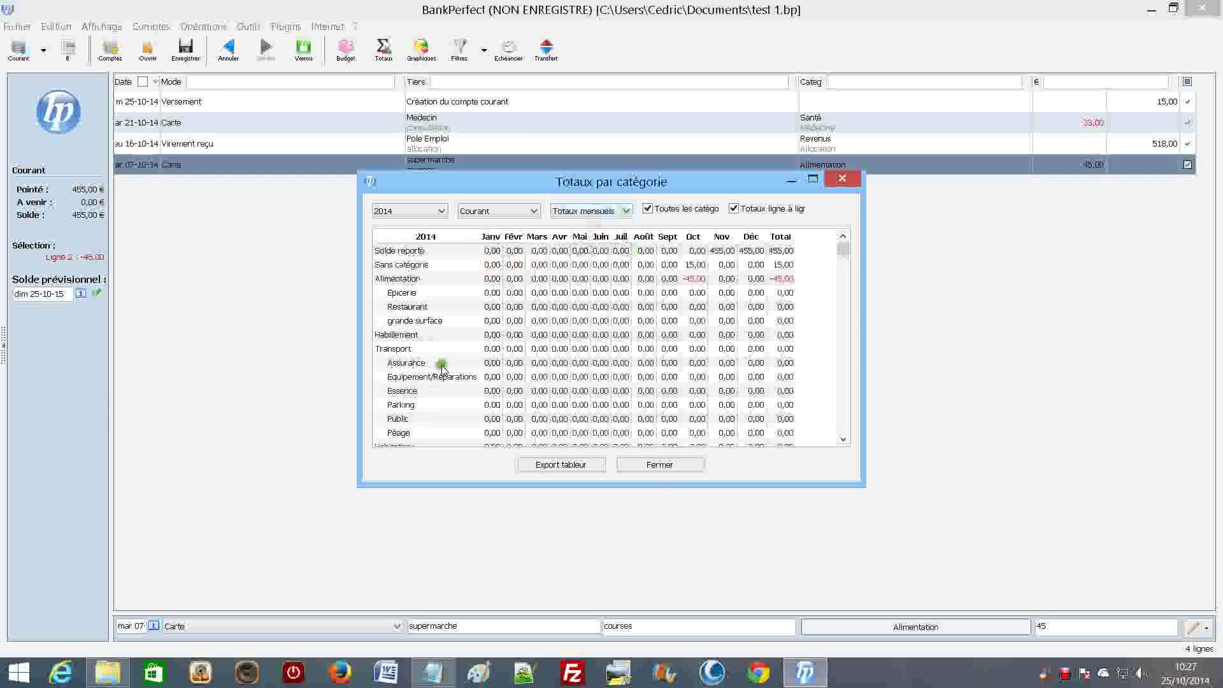
pyautogui.click(658, 464)
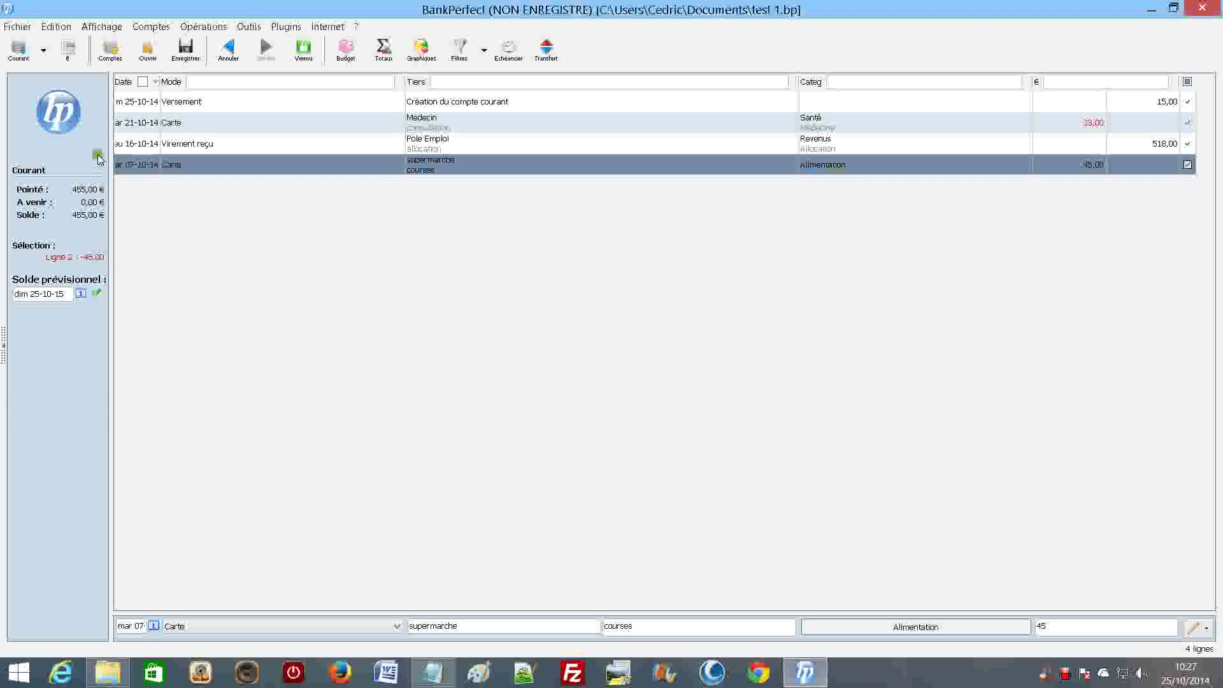
# View the account charts as Catégories (principales) in the Secteurs style, and close the charts
pyautogui.click(420, 53)
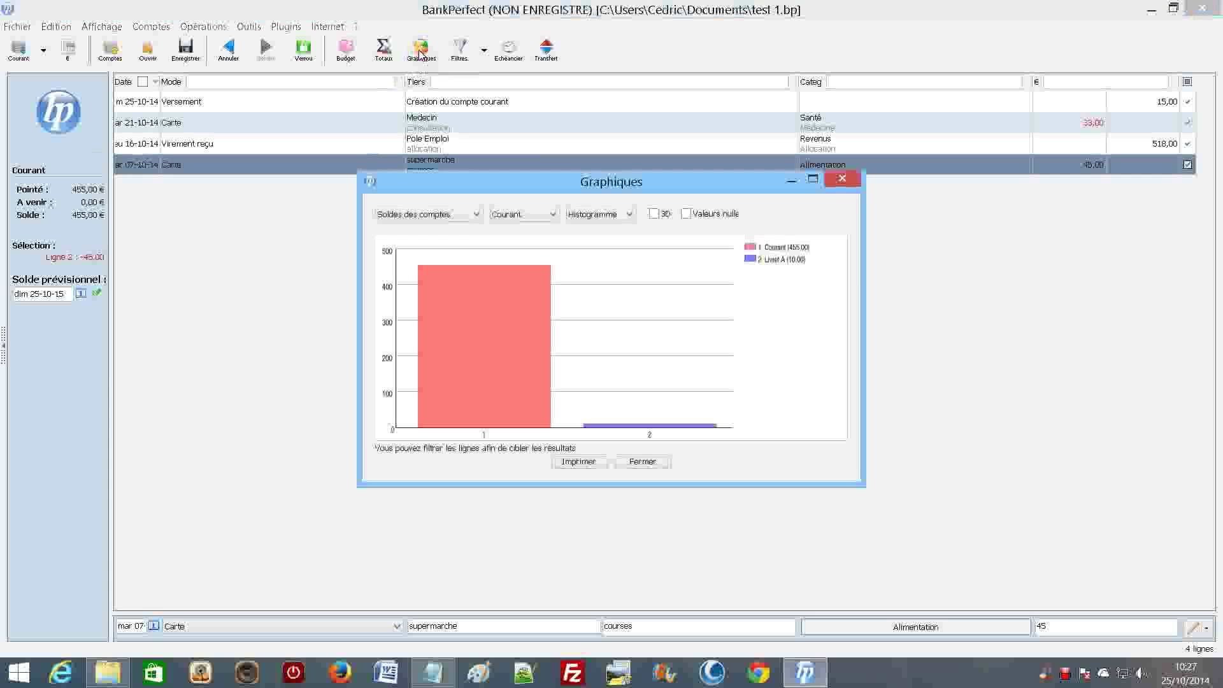
pyautogui.click(499, 253)
pyautogui.click(475, 214)
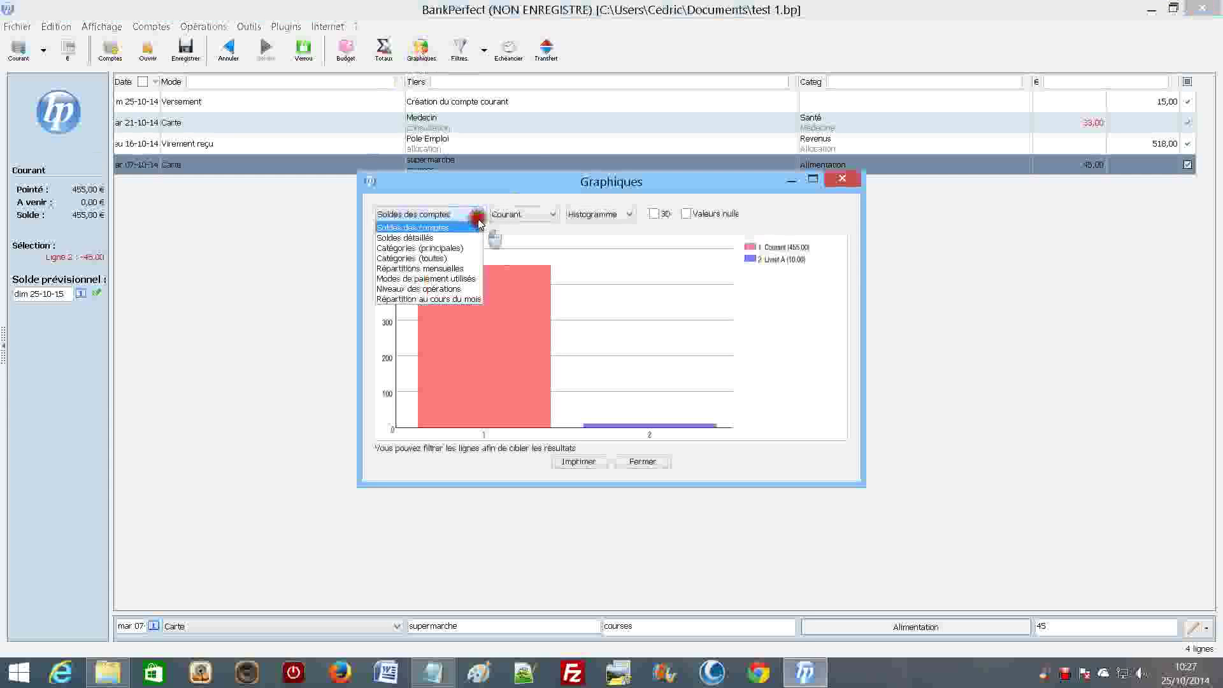
pyautogui.click(431, 249)
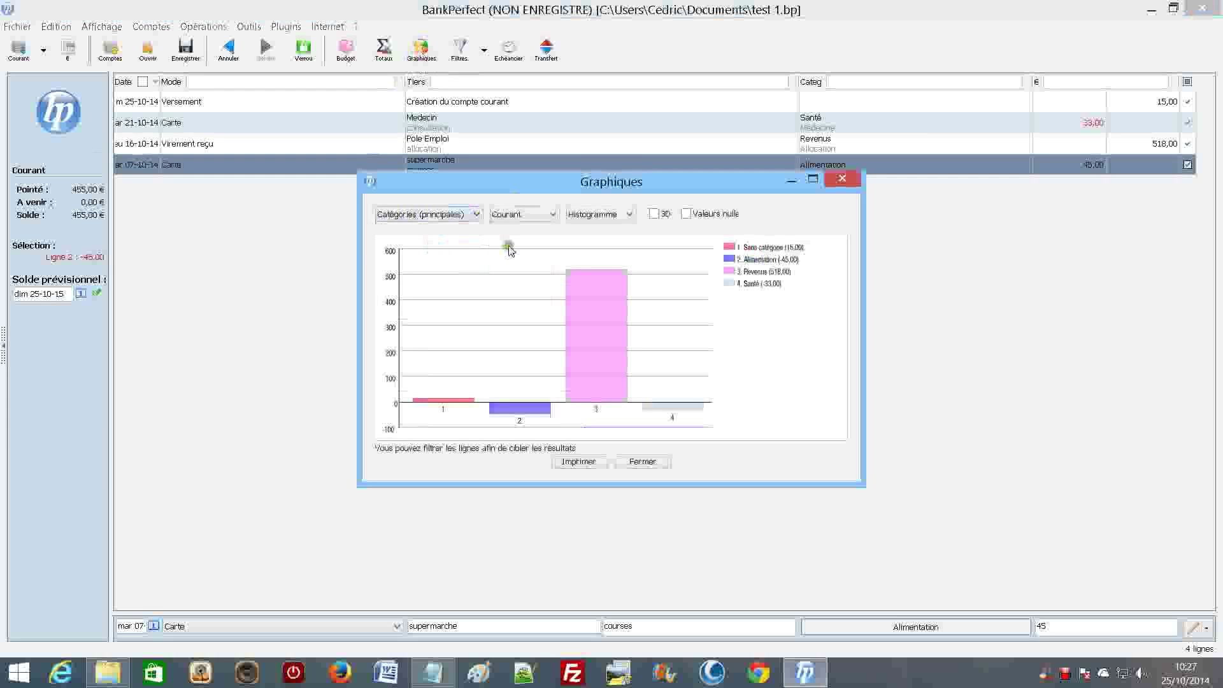
pyautogui.click(609, 217)
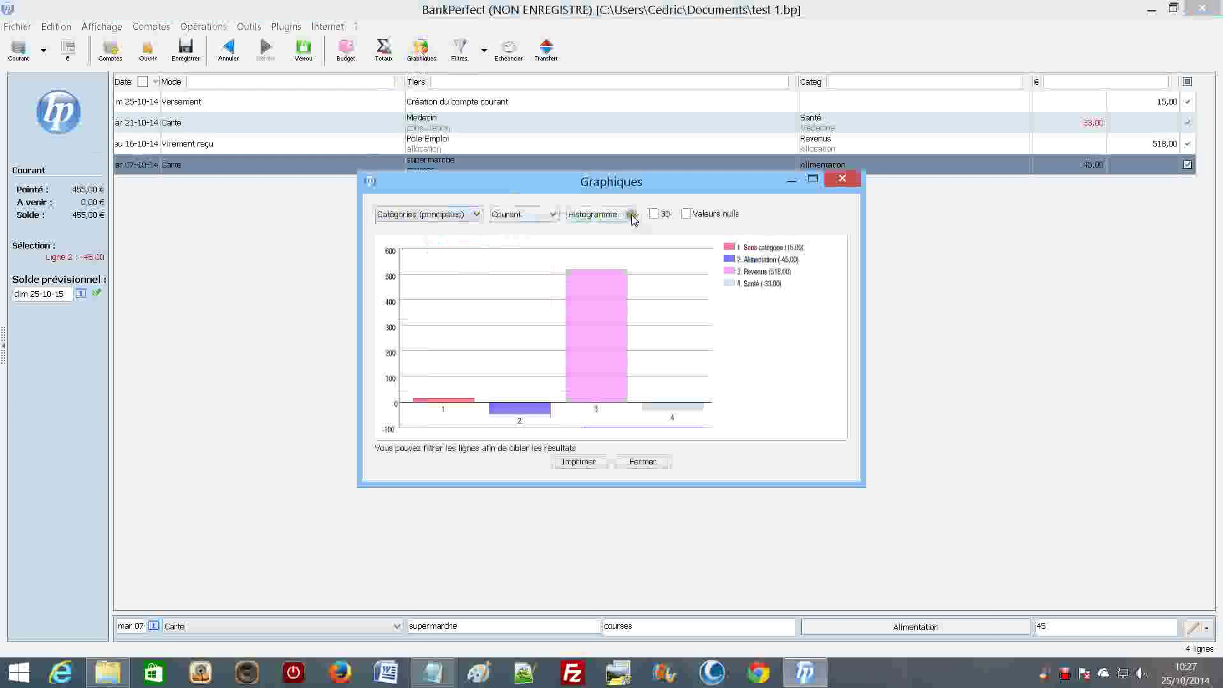
pyautogui.click(593, 279)
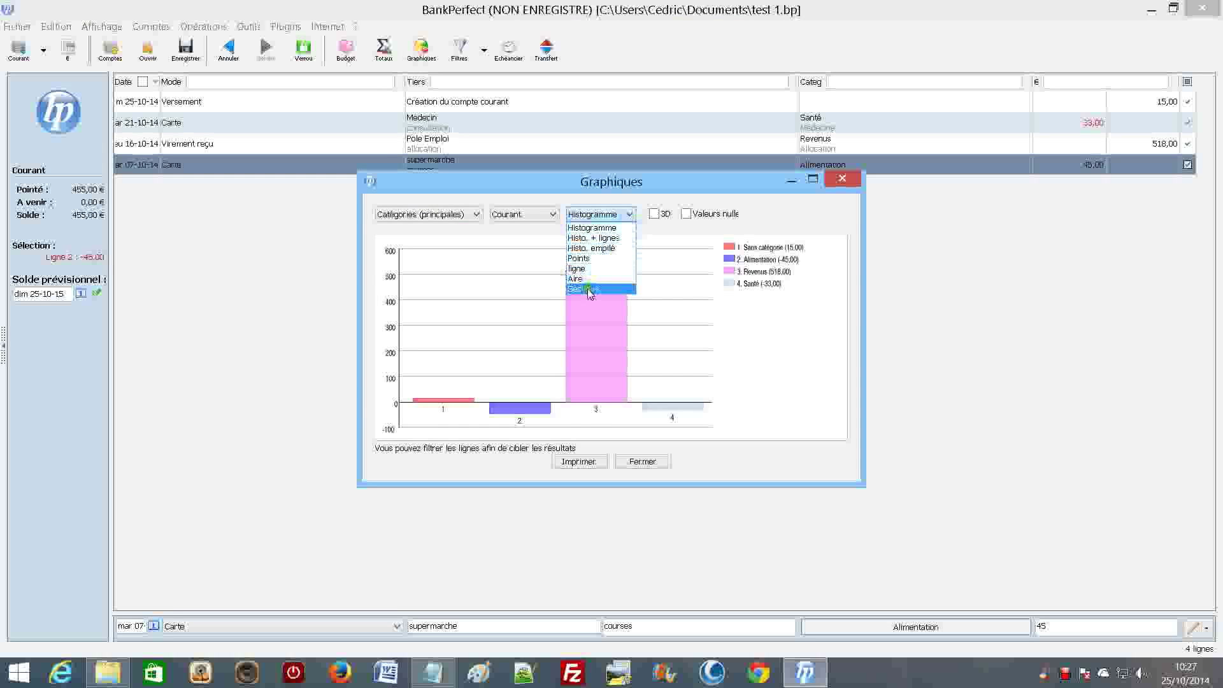
pyautogui.click(587, 288)
pyautogui.click(790, 258)
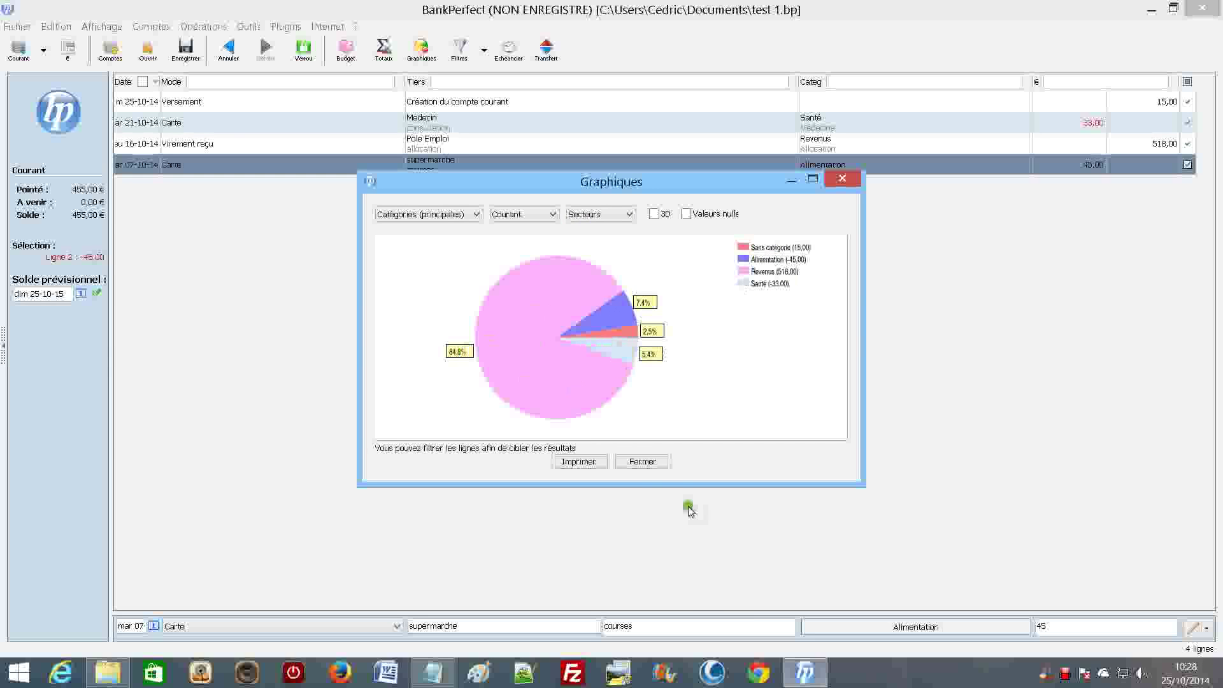
pyautogui.click(642, 461)
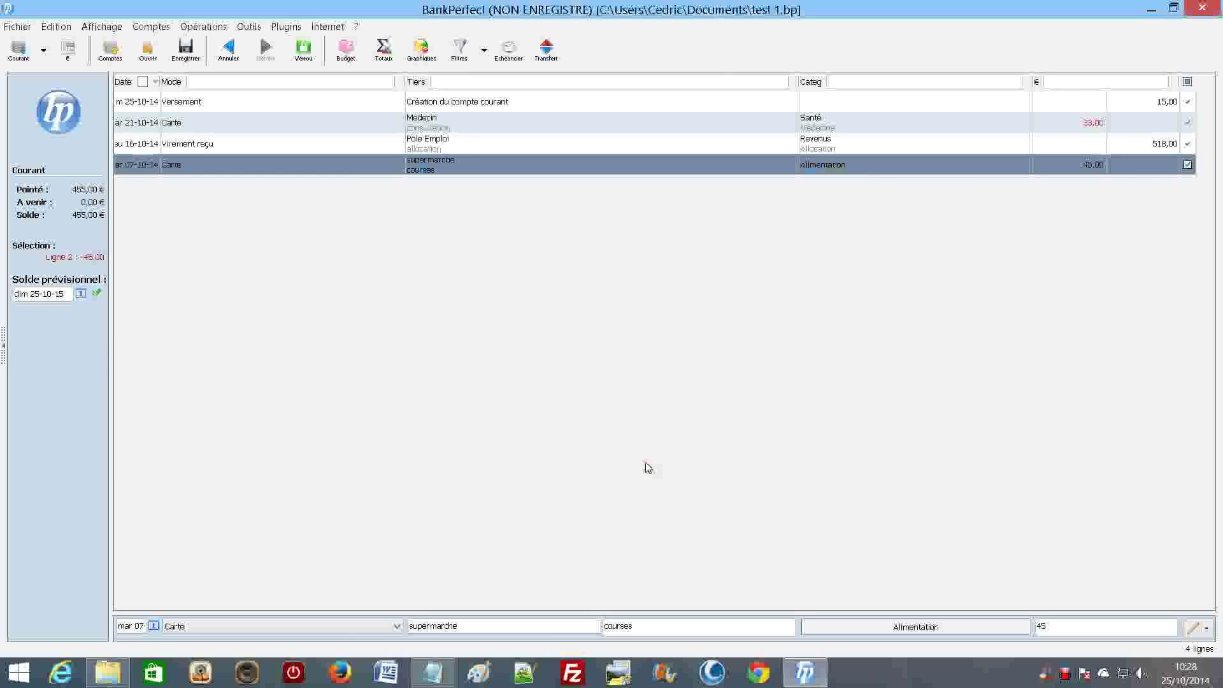
pyautogui.click(485, 51)
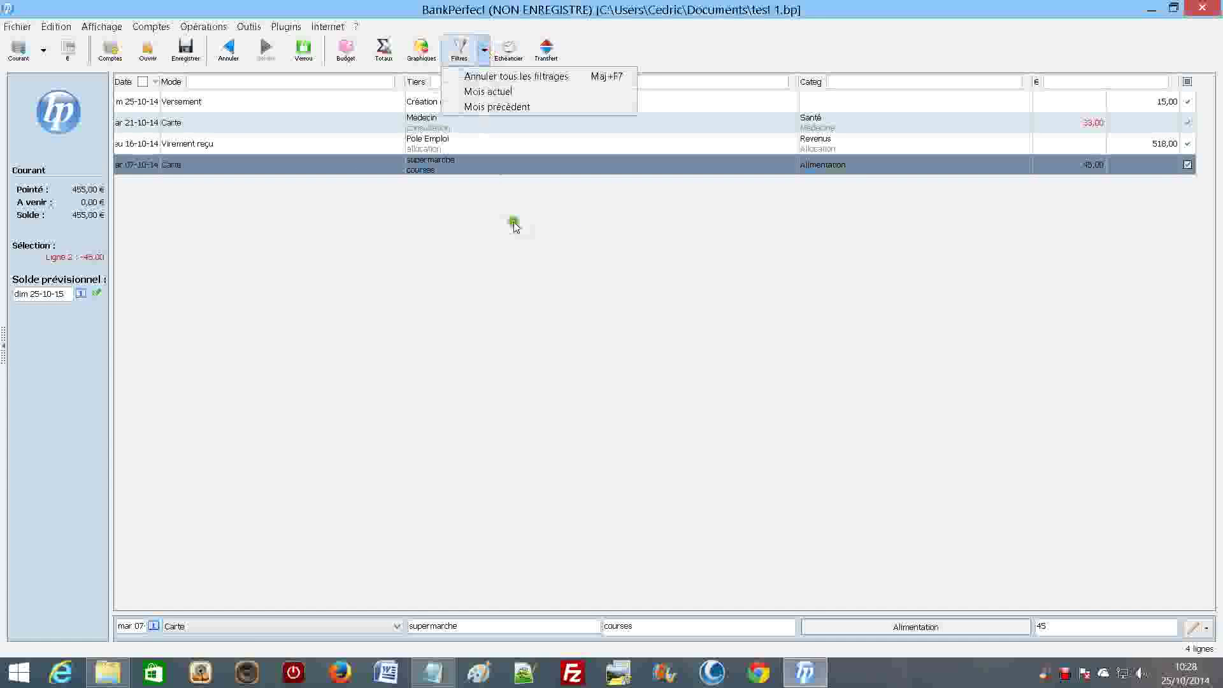
pyautogui.click(503, 207)
# Start a new scheduled payment in the échéancier with 6 November 2014 as its next due date
pyautogui.click(517, 51)
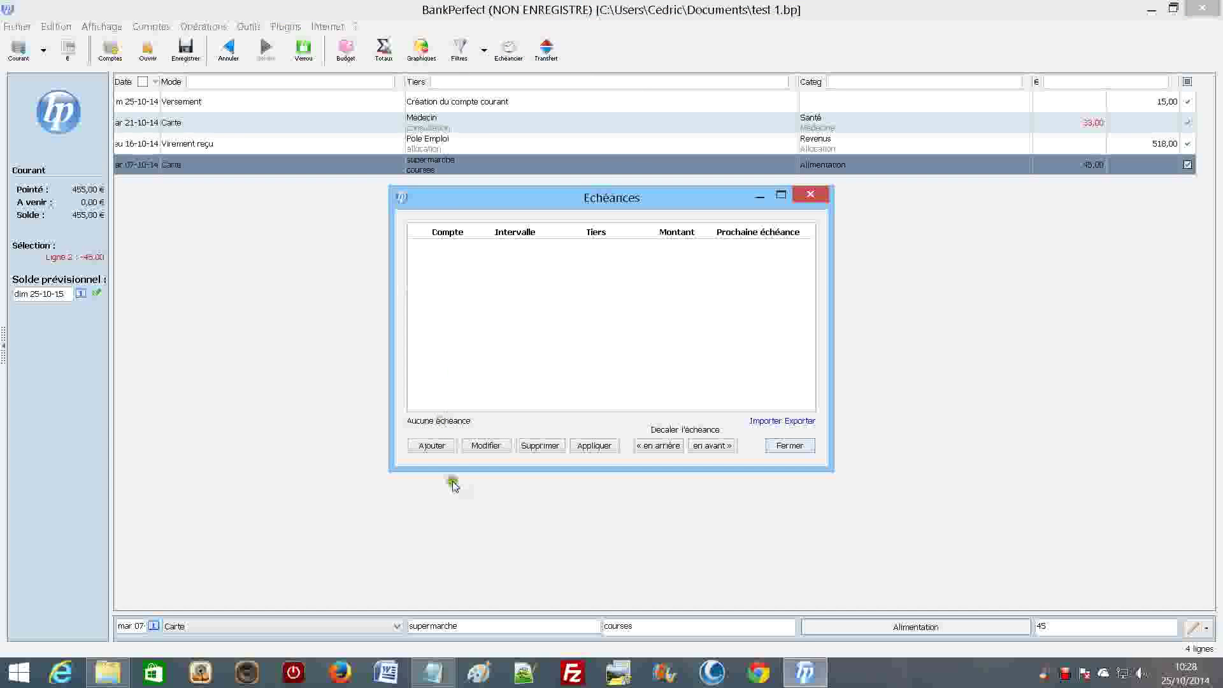
pyautogui.click(431, 445)
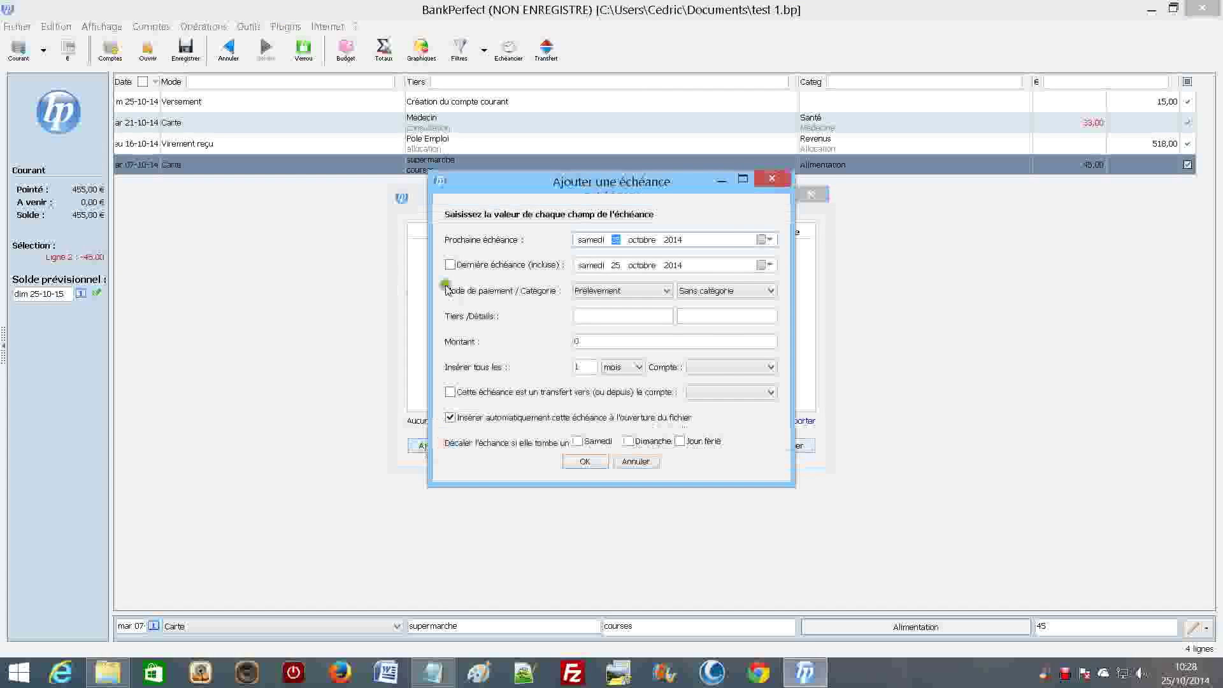
pyautogui.click(769, 240)
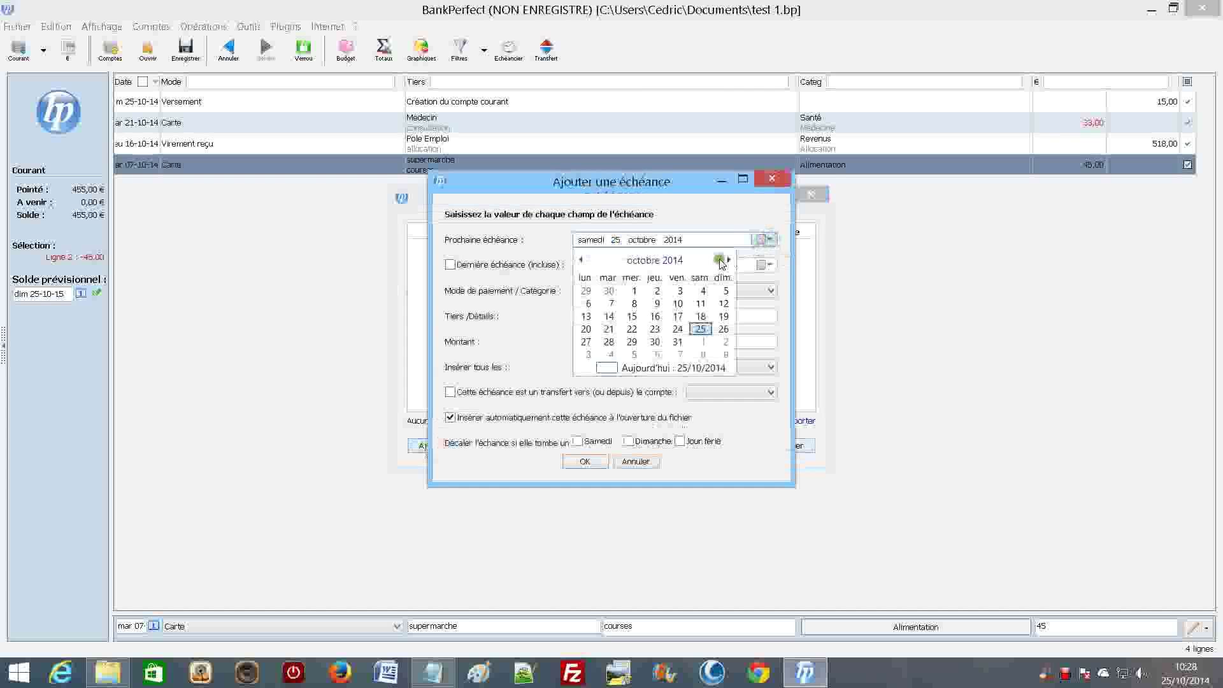
pyautogui.click(728, 259)
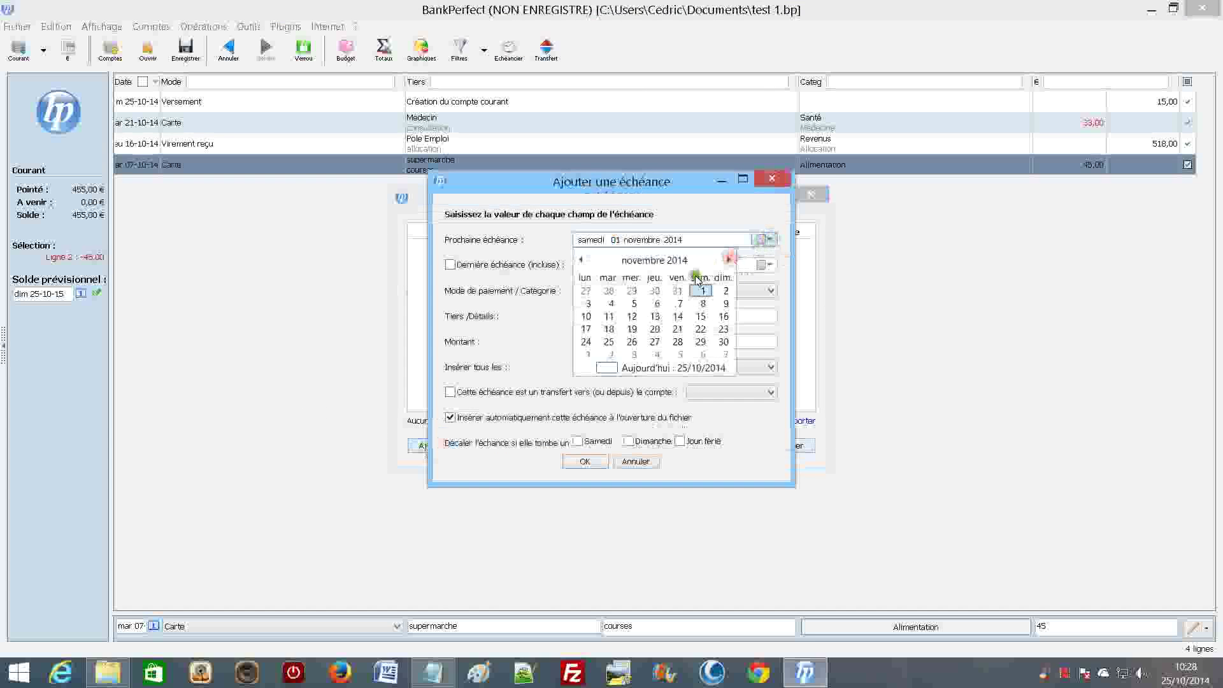
pyautogui.click(657, 304)
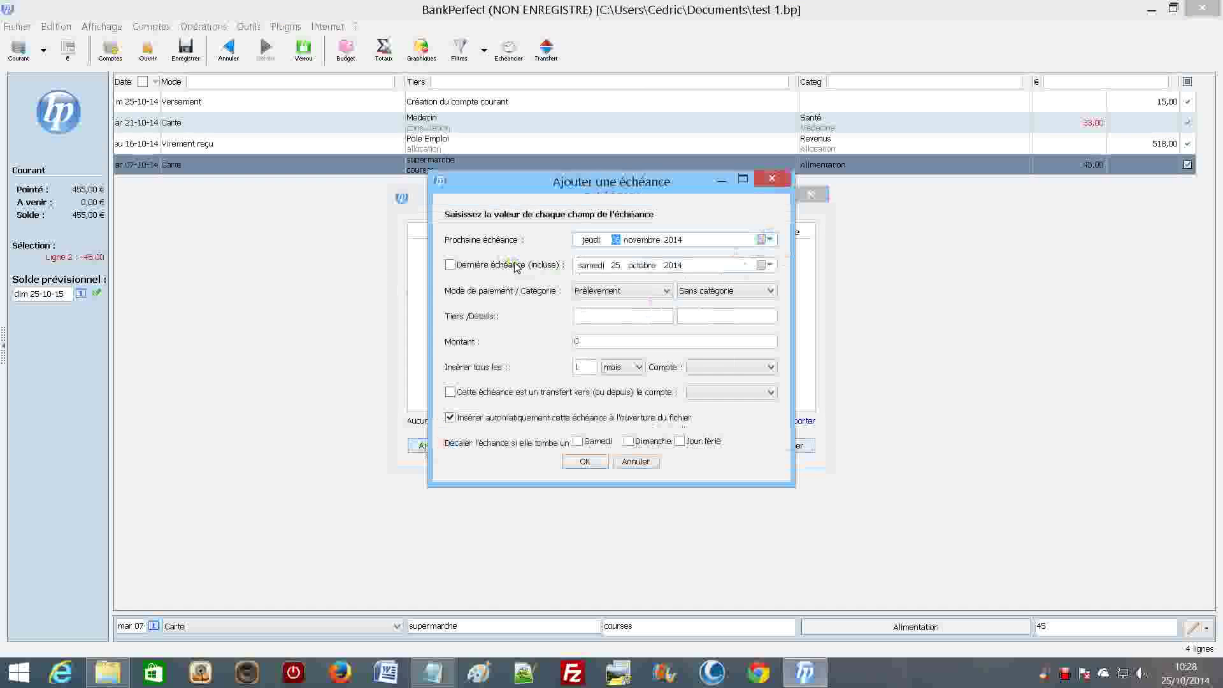
# Enable the last due date (inclusive) for the scheduled payment and set it to 6 October 2015
pyautogui.click(450, 266)
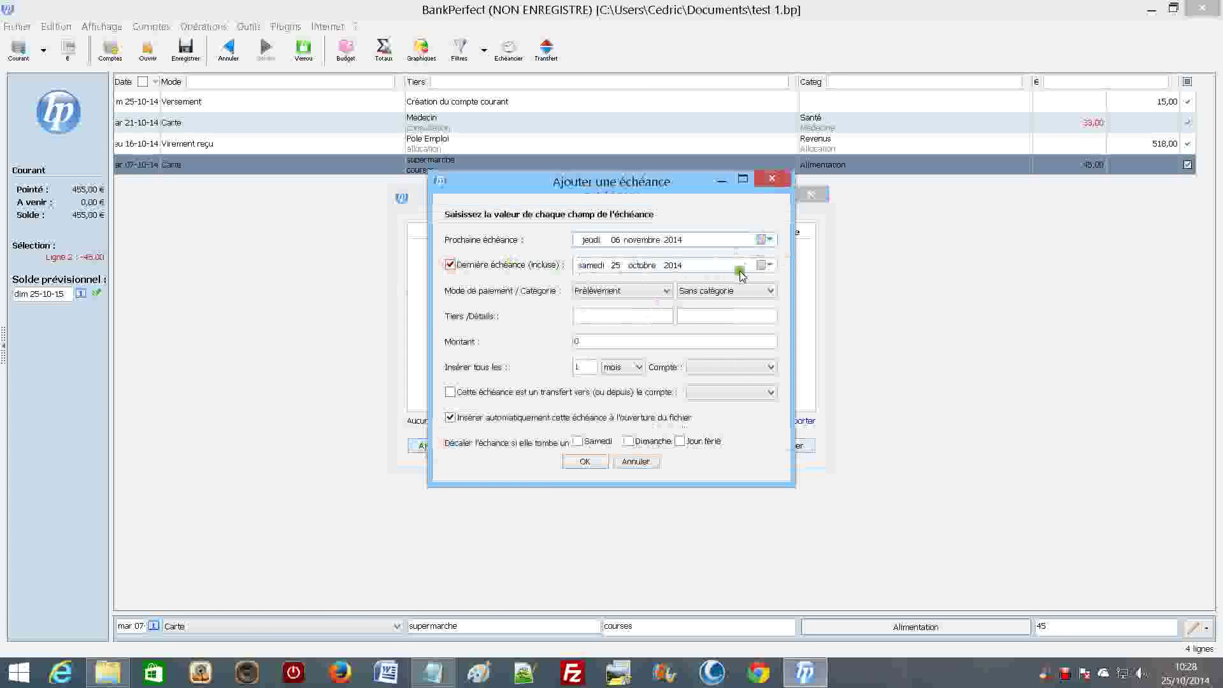
pyautogui.click(765, 265)
pyautogui.click(725, 286)
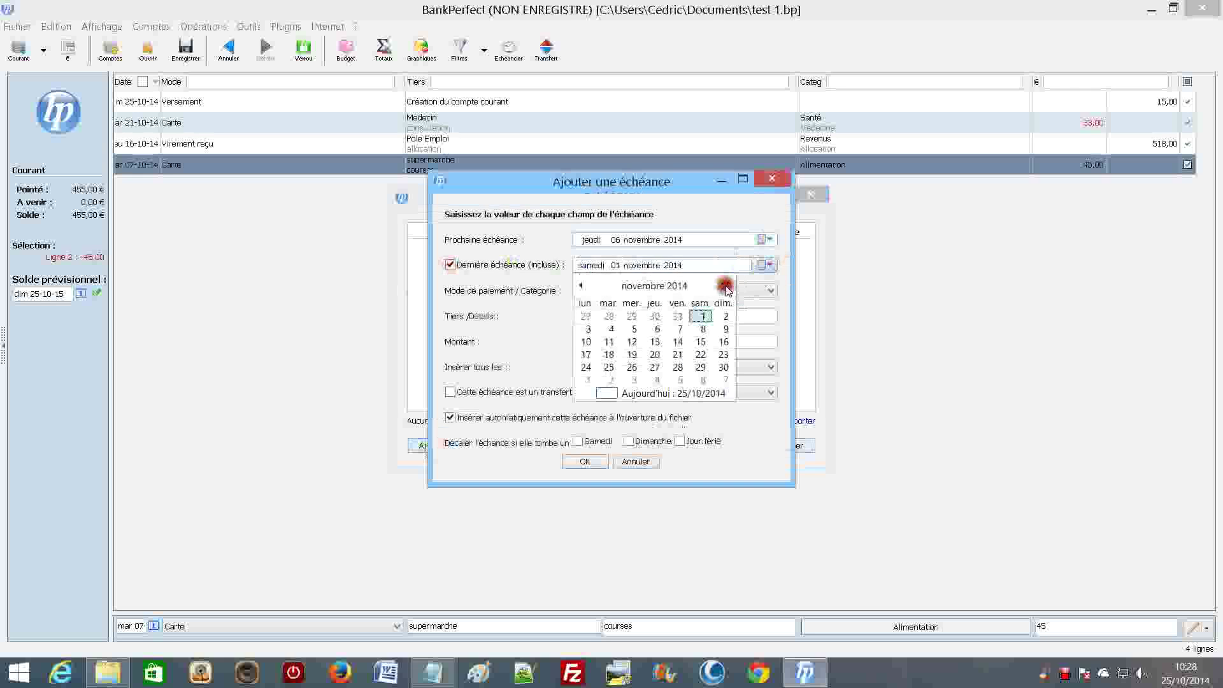
pyautogui.click(581, 286)
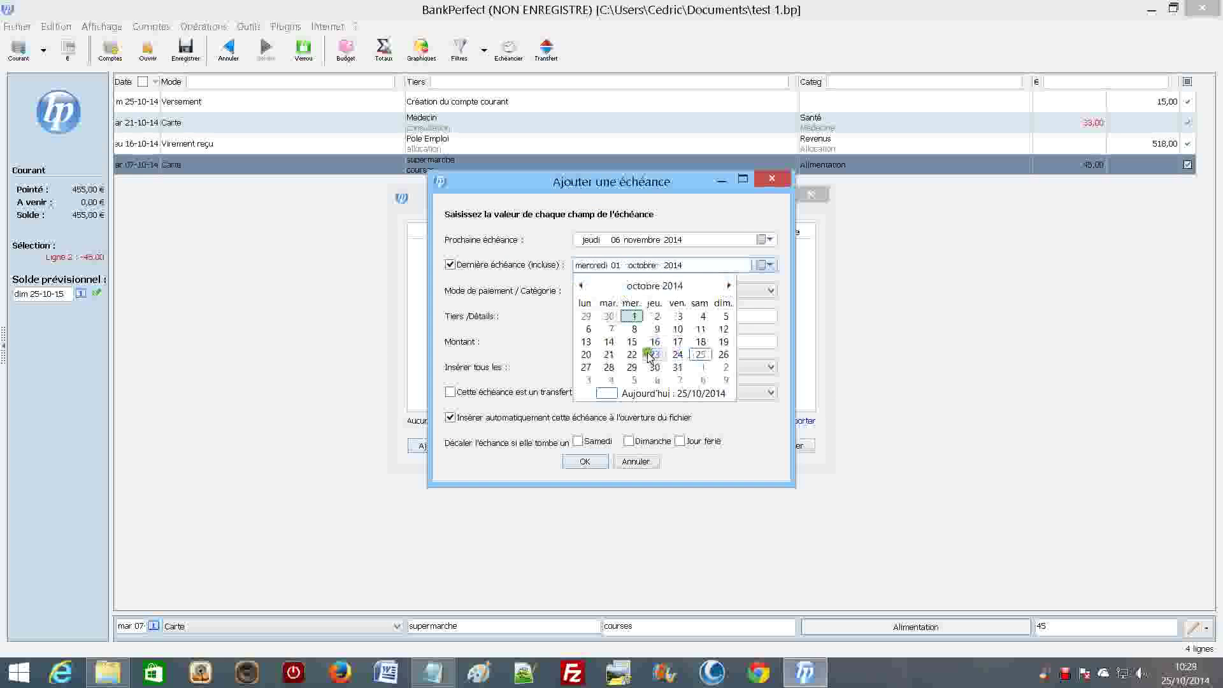
pyautogui.click(586, 354)
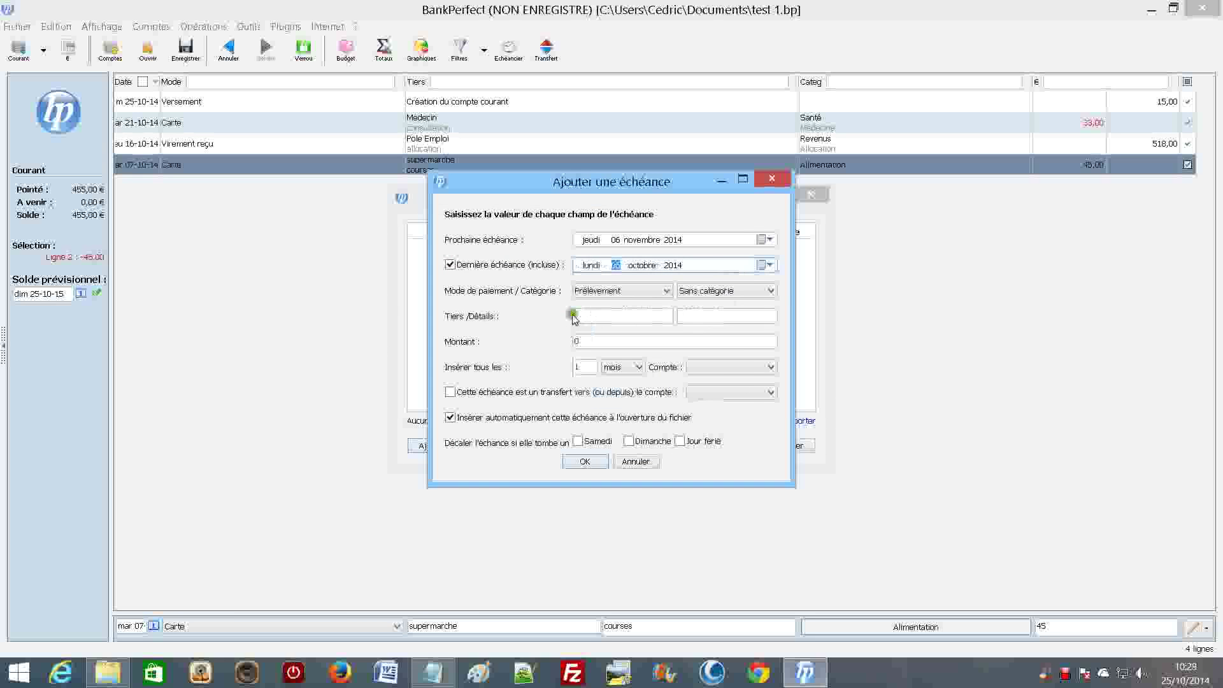
pyautogui.click(760, 267)
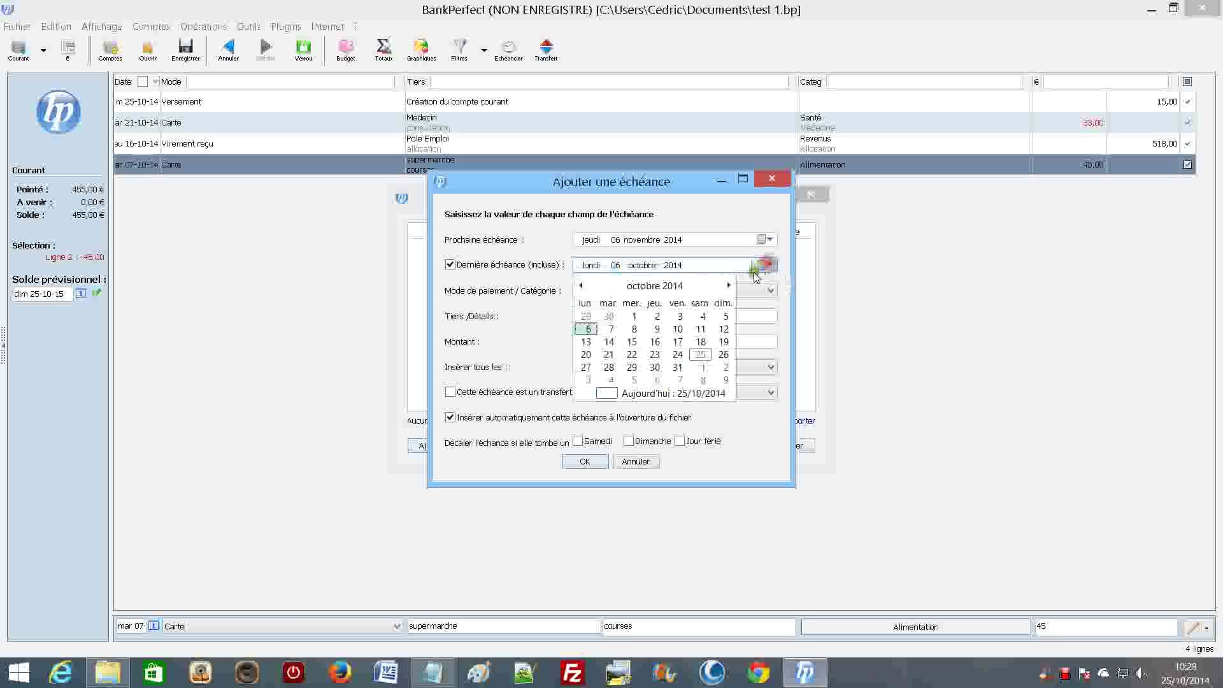
pyautogui.click(730, 285)
pyautogui.click(729, 286)
pyautogui.click(729, 286)
pyautogui.click(729, 286)
pyautogui.click(729, 286)
pyautogui.click(729, 286)
pyautogui.click(729, 286)
pyautogui.click(729, 286)
pyautogui.click(729, 286)
pyautogui.click(729, 286)
pyautogui.click(730, 286)
pyautogui.click(729, 286)
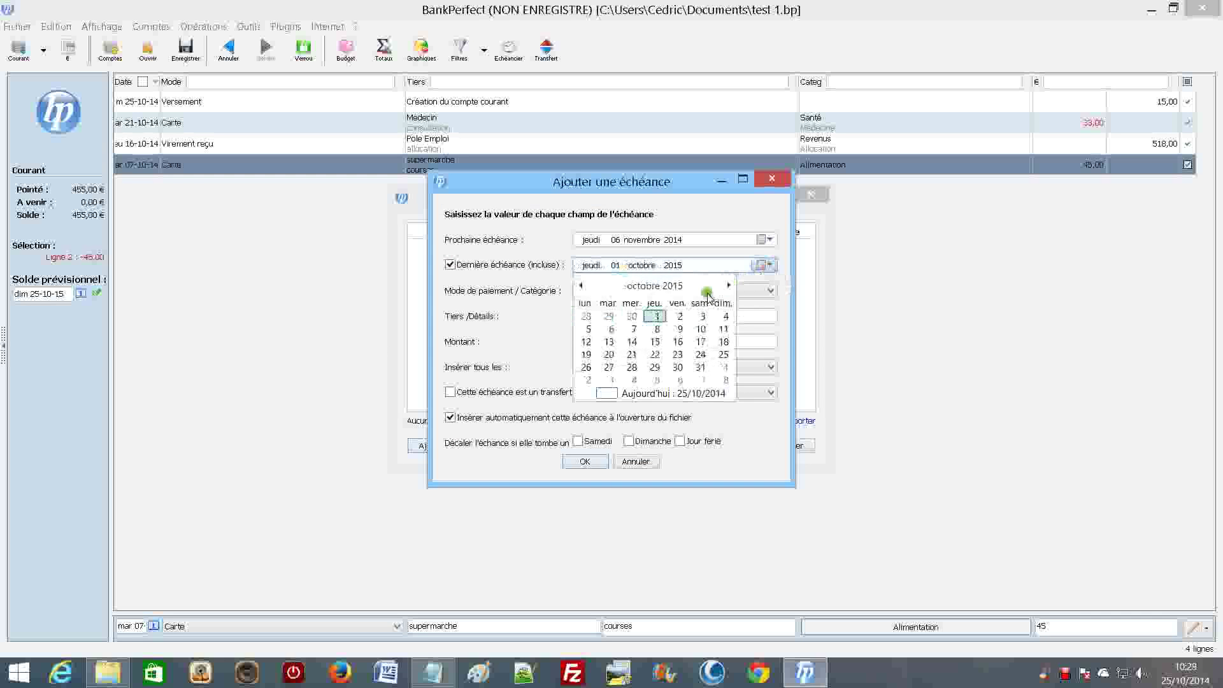
pyautogui.click(613, 329)
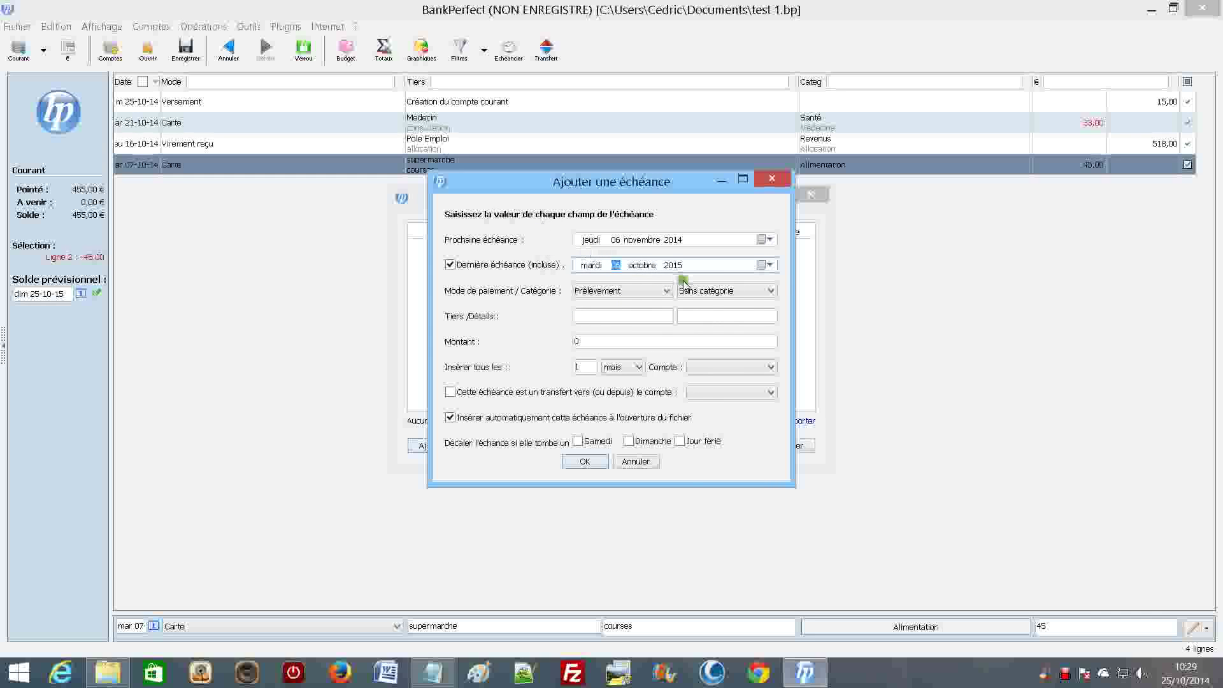
# Assign the Assurance category under Habitation to the scheduled payment, and enter mutuelle as payee with an amount of 55
pyautogui.click(771, 291)
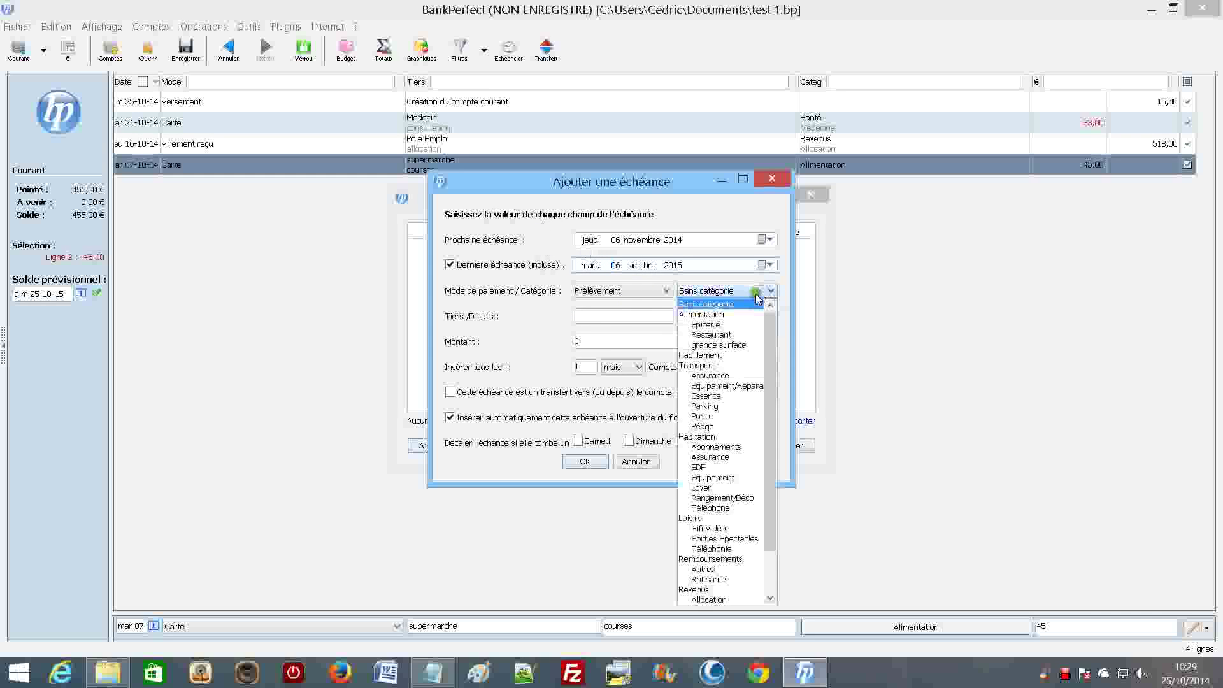
pyautogui.scroll(-1, 729, 462)
pyautogui.scroll(-1, 729, 461)
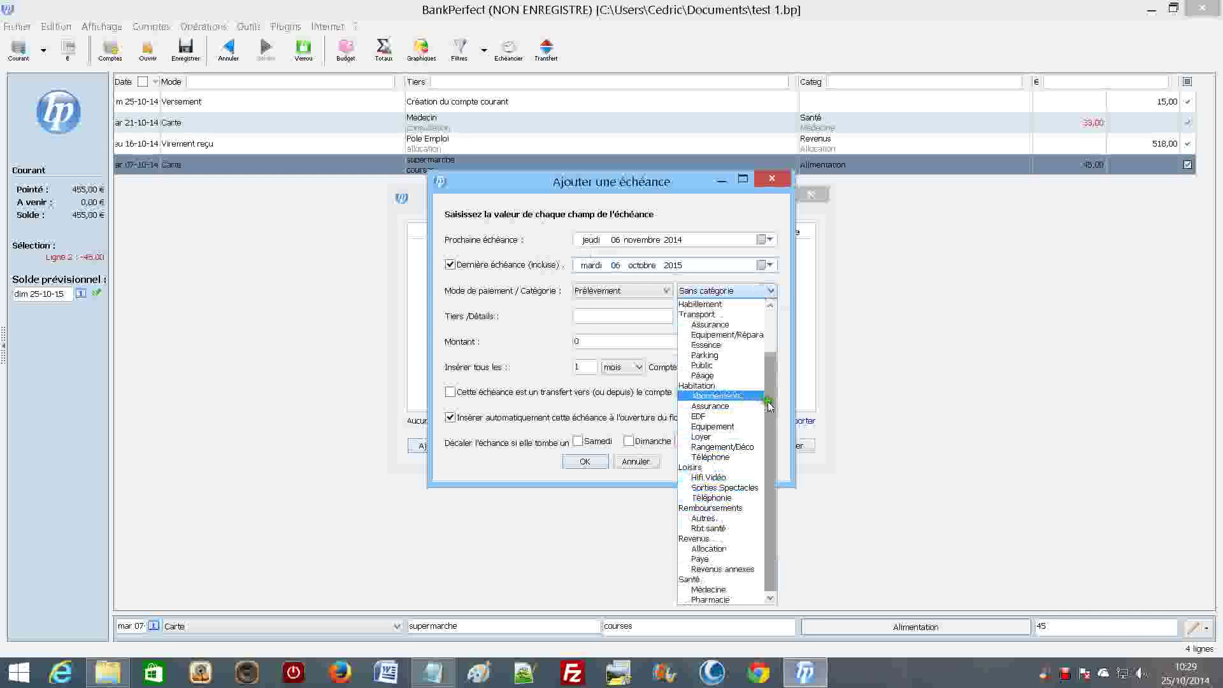
pyautogui.moveTo(769, 406); pyautogui.dragTo(785, 355)
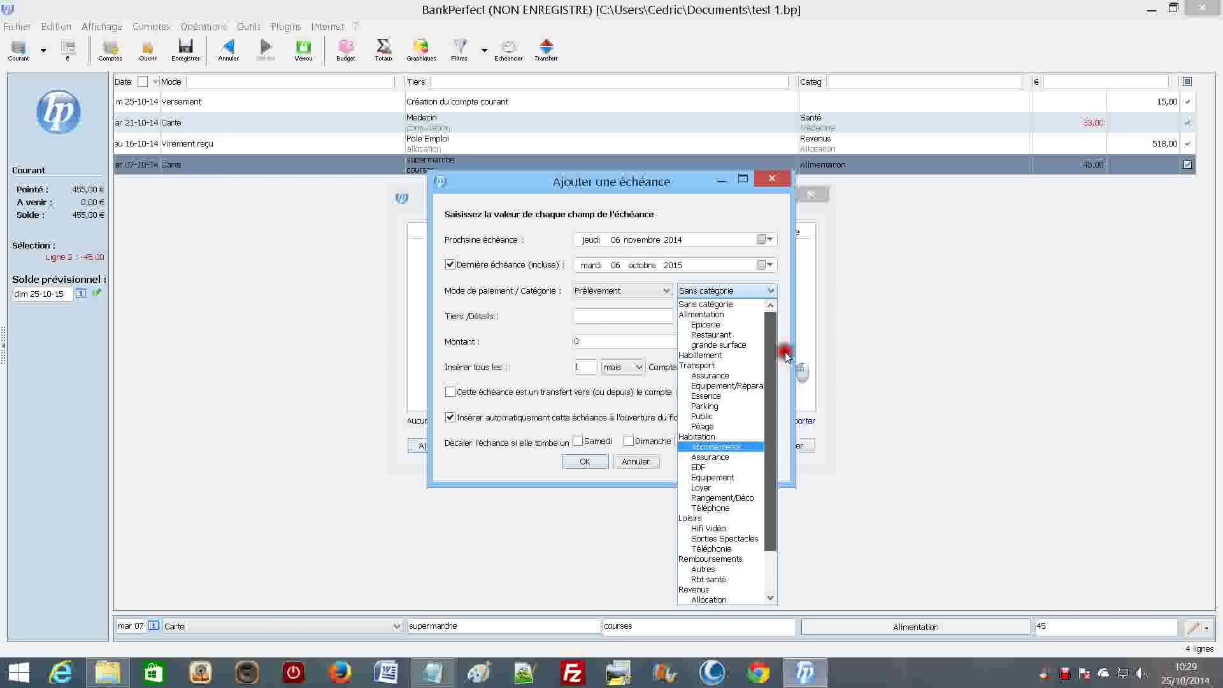
pyautogui.click(716, 457)
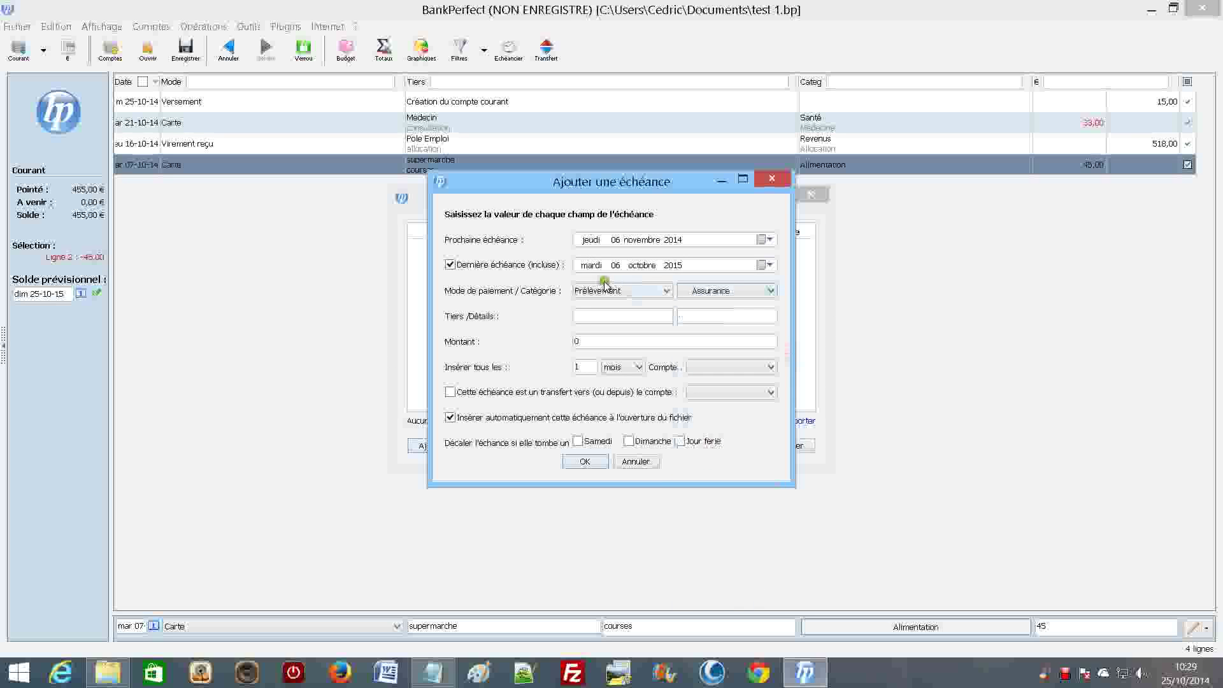
pyautogui.click(598, 320)
pyautogui.moveTo(602, 342); pyautogui.dragTo(557, 344)
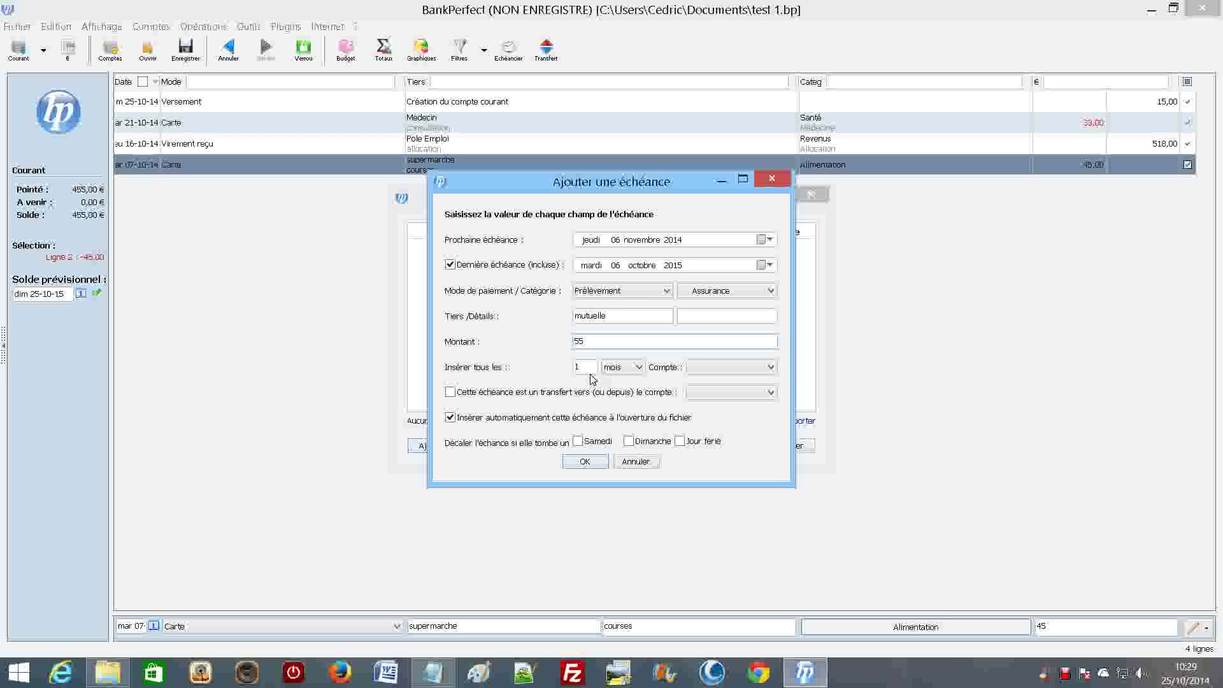
# Try a repeat interval of 3 months for the mutuelle payment, then restore it to 1 month
pyautogui.moveTo(581, 369); pyautogui.dragTo(567, 370)
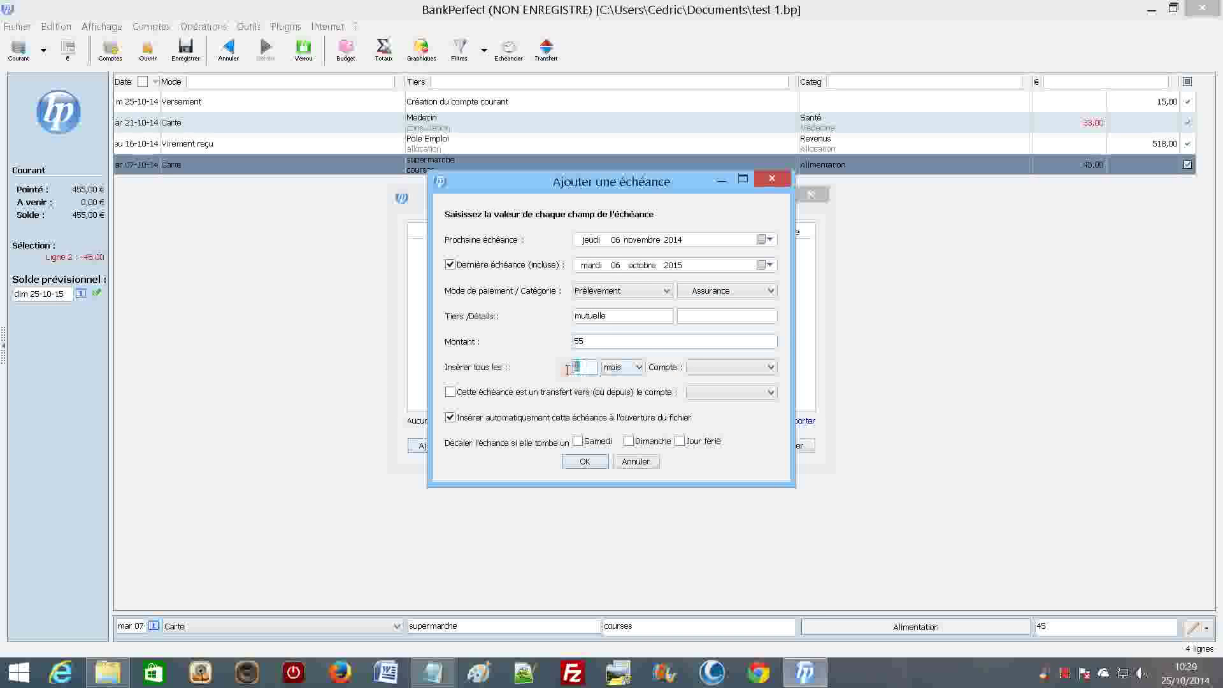
pyautogui.click(639, 360)
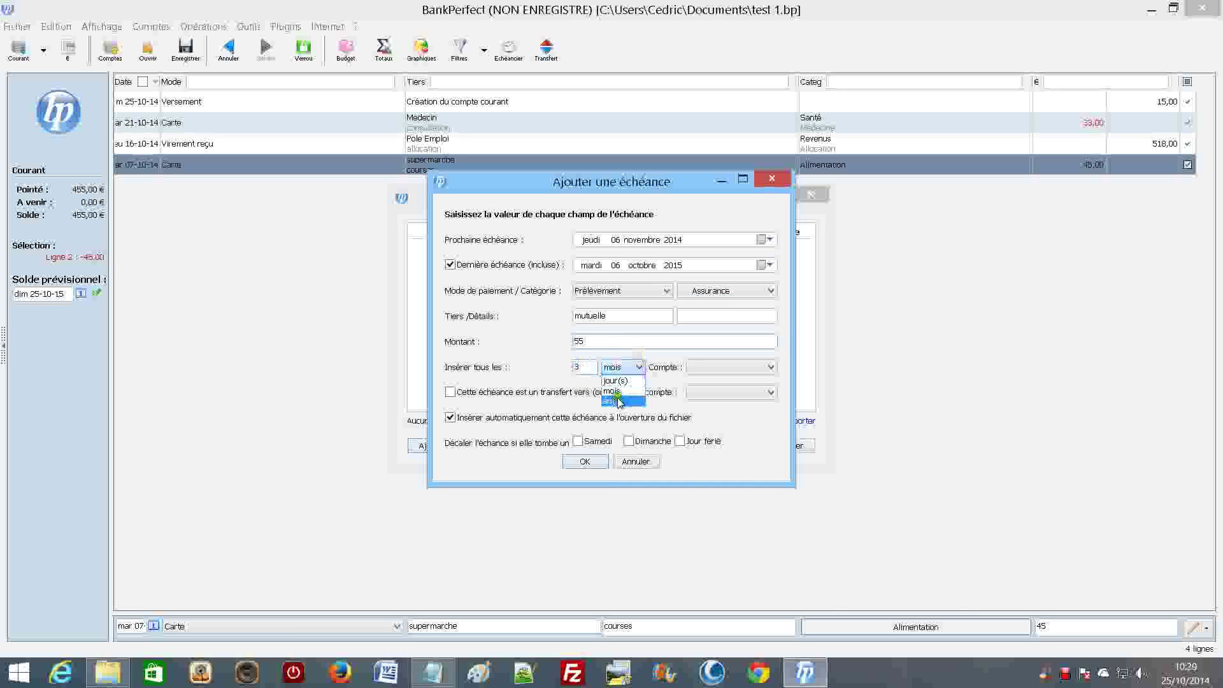
pyautogui.click(577, 367)
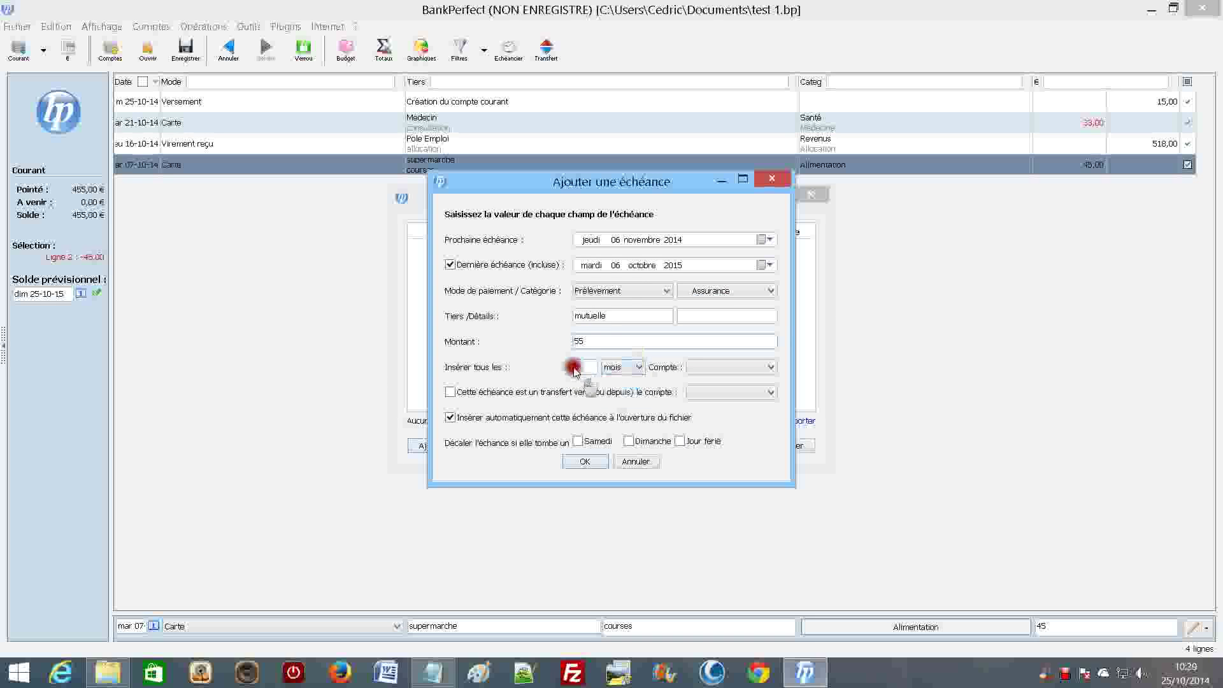
pyautogui.click(638, 367)
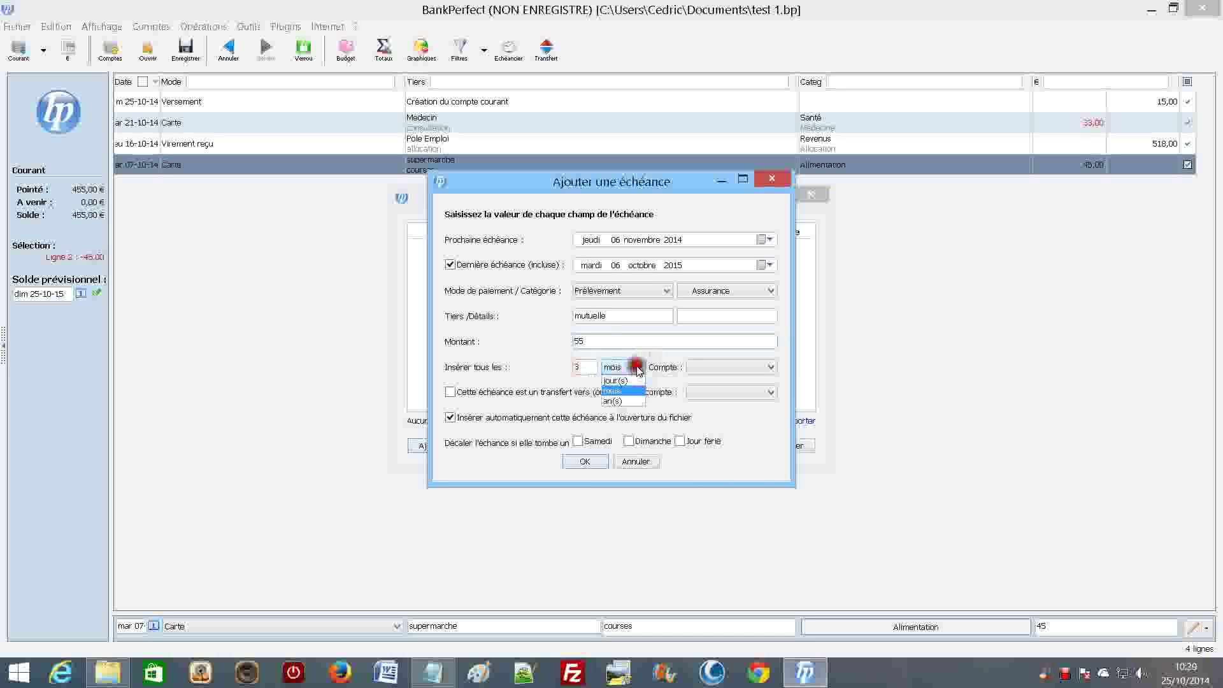
pyautogui.click(617, 364)
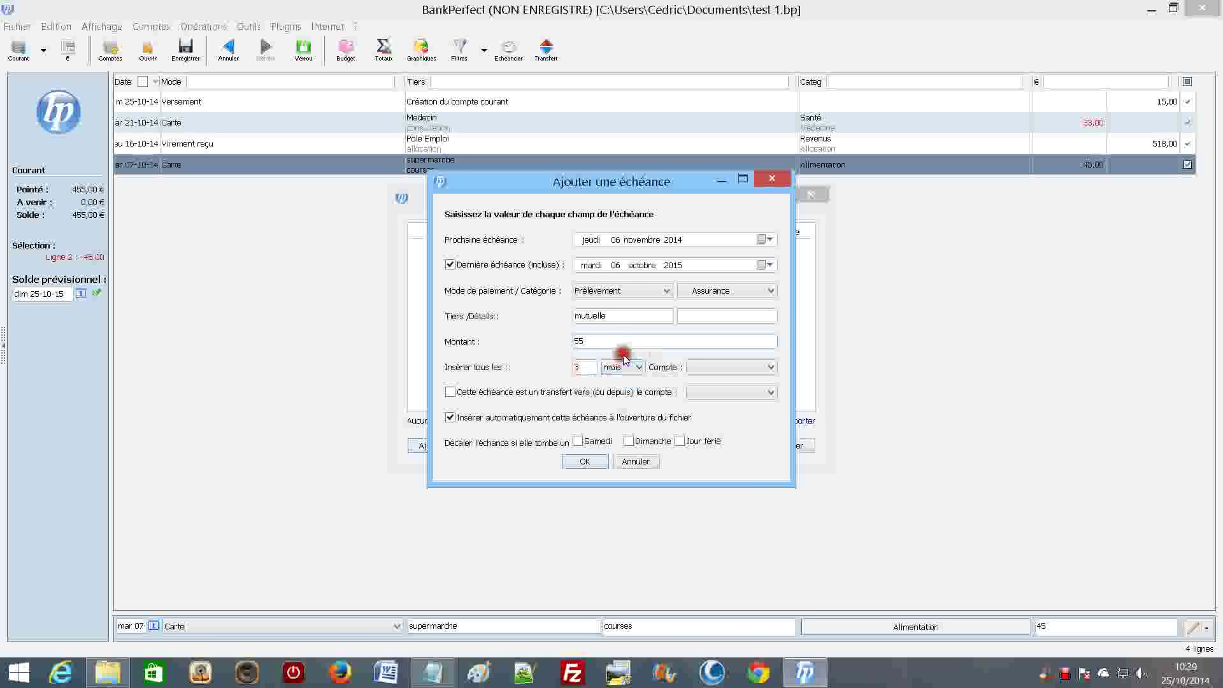
pyautogui.doubleClick(558, 369)
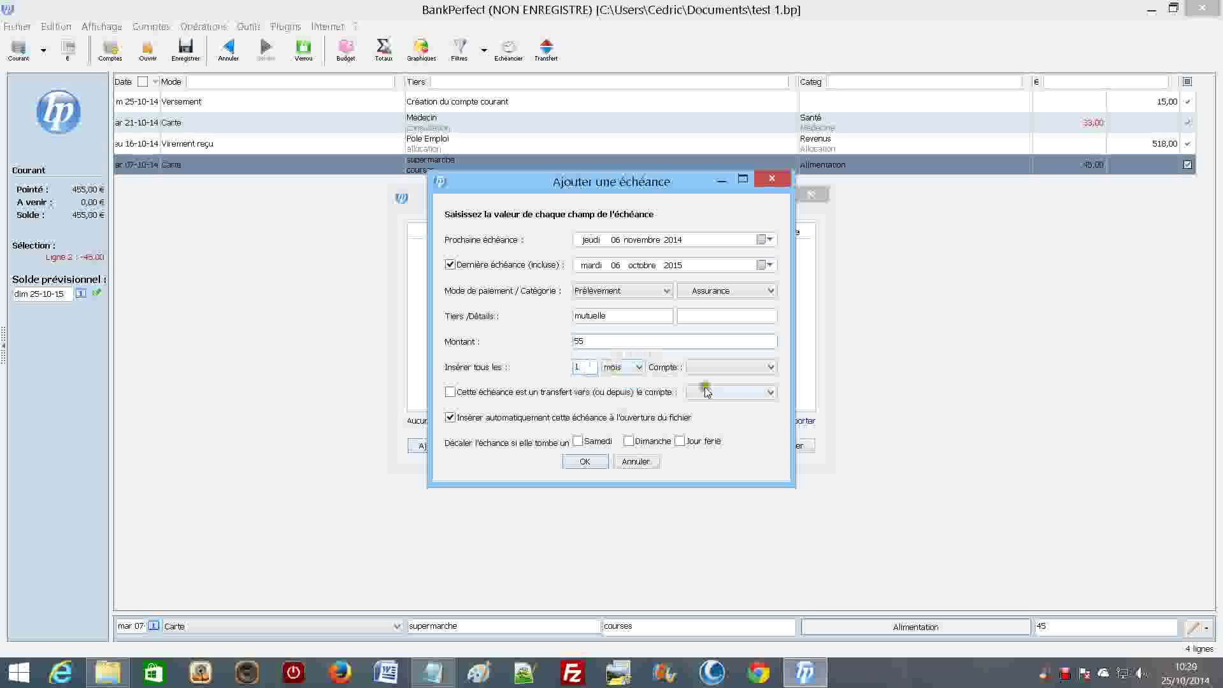
# Assign the mutuelle payment to the Courant account, save it and close the schedule without inserting any due payments
pyautogui.click(769, 367)
pyautogui.click(725, 379)
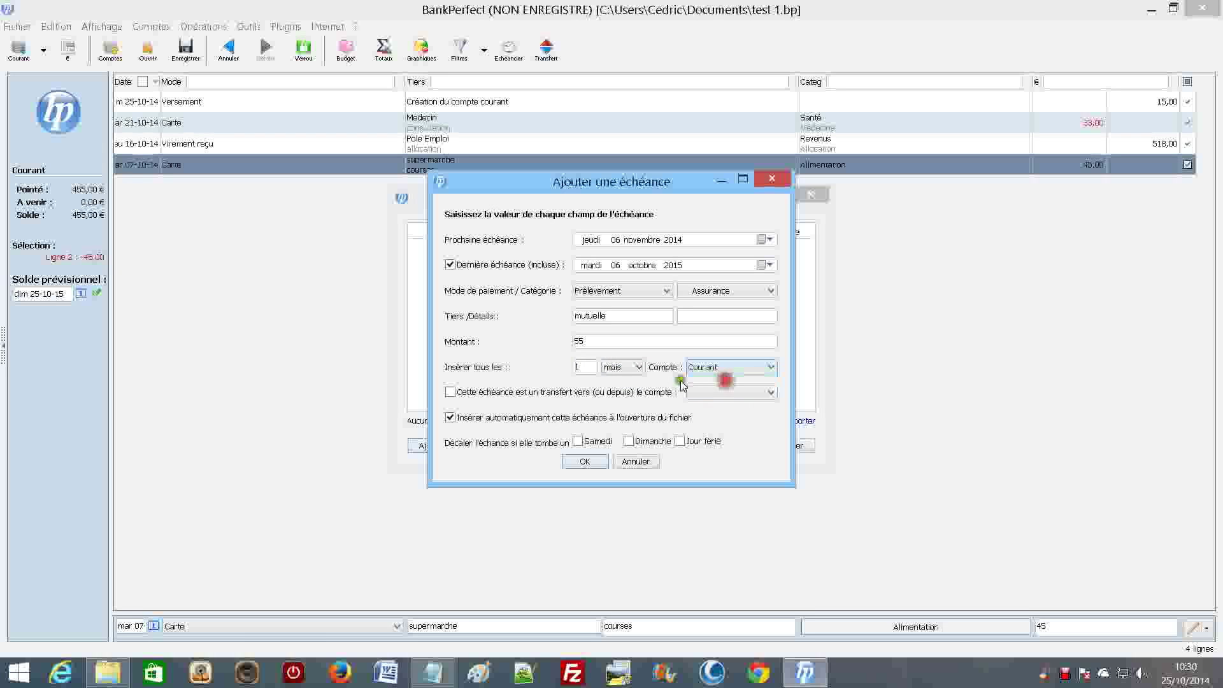
pyautogui.click(539, 411)
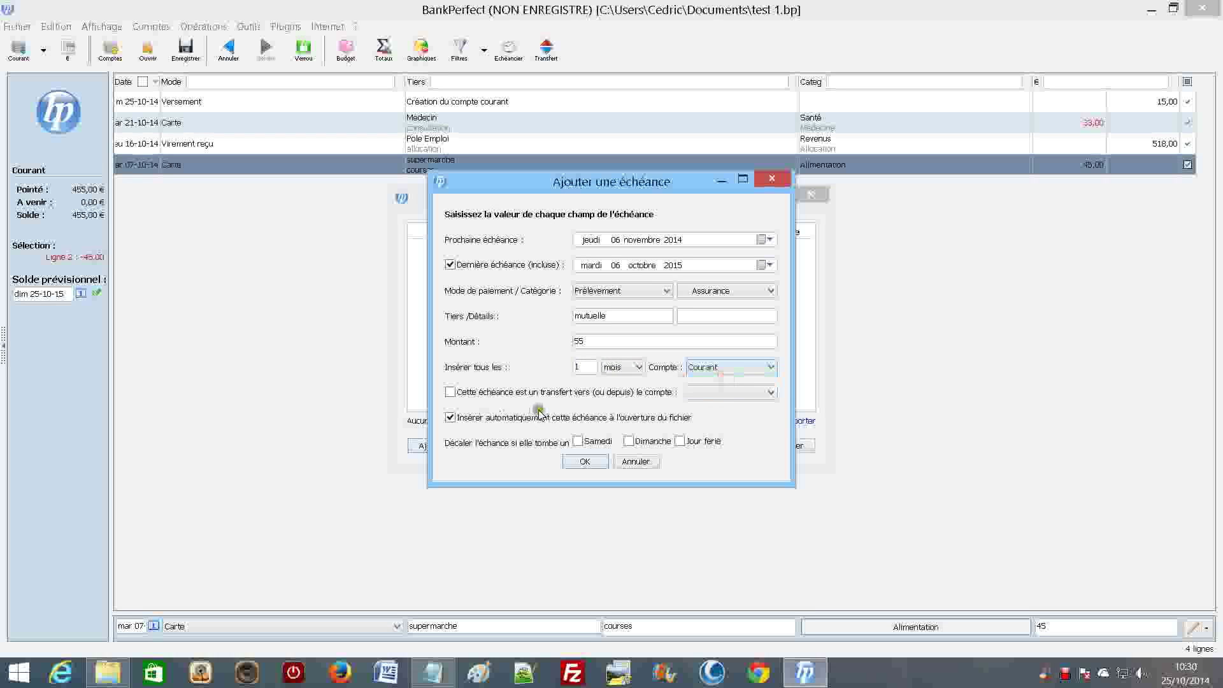
pyautogui.click(453, 426)
pyautogui.click(531, 452)
pyautogui.click(593, 463)
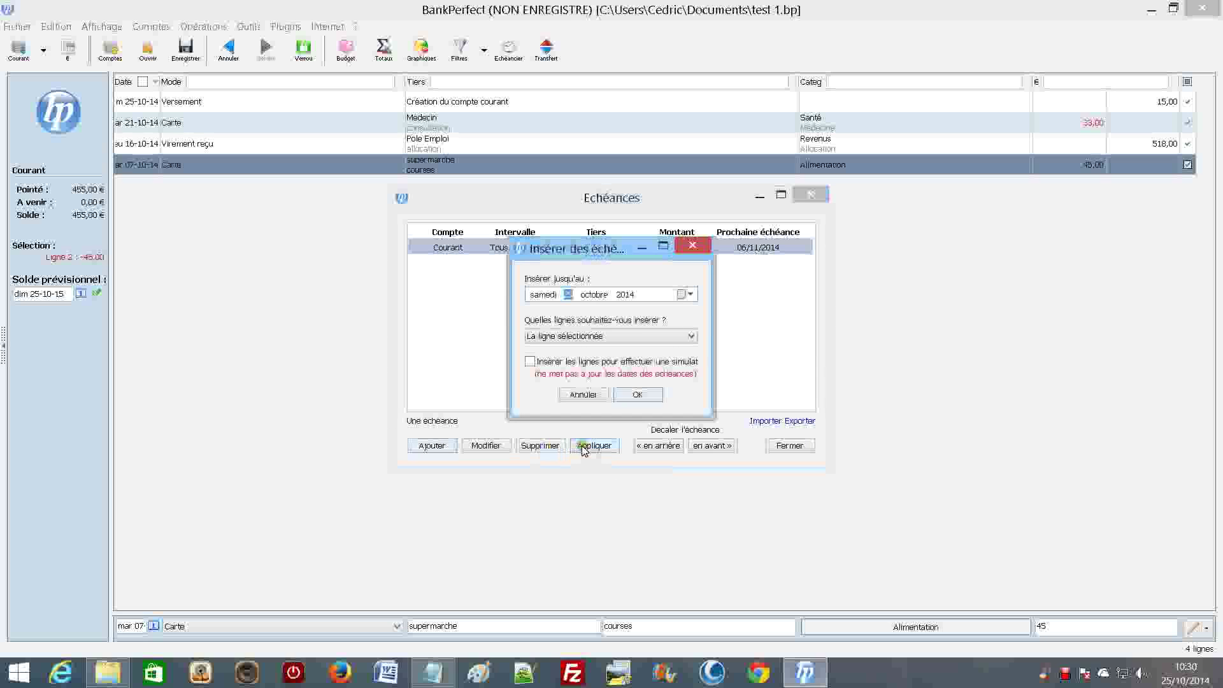
pyautogui.click(581, 394)
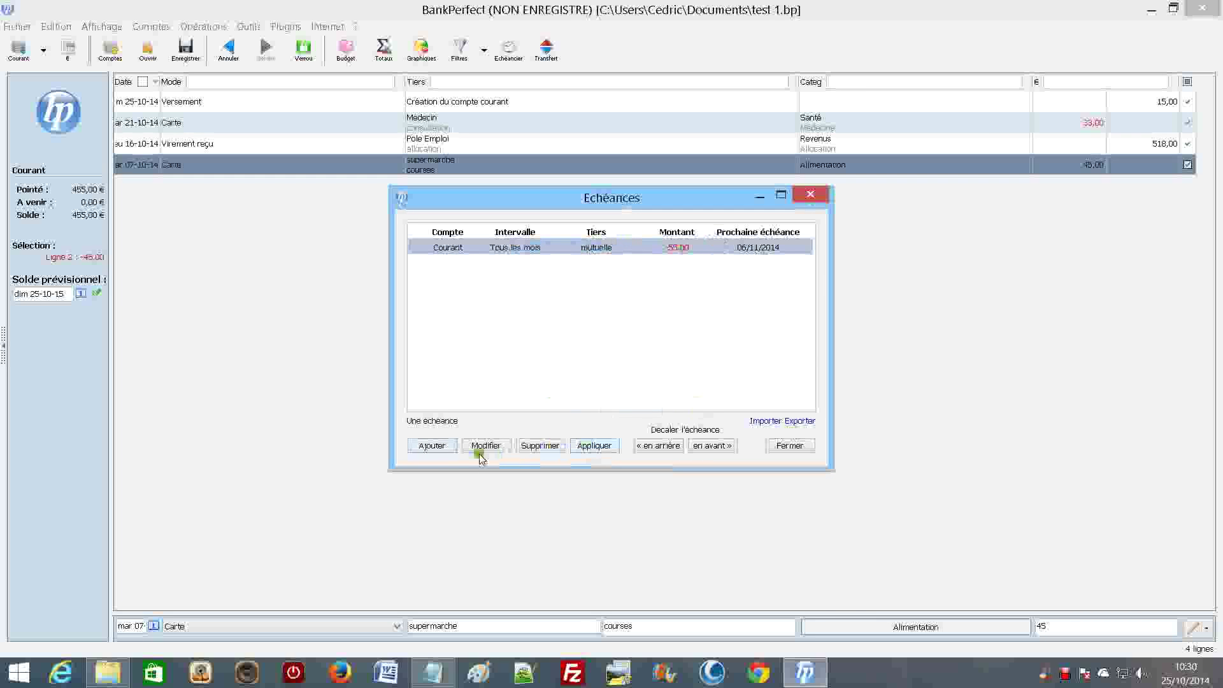
pyautogui.click(790, 449)
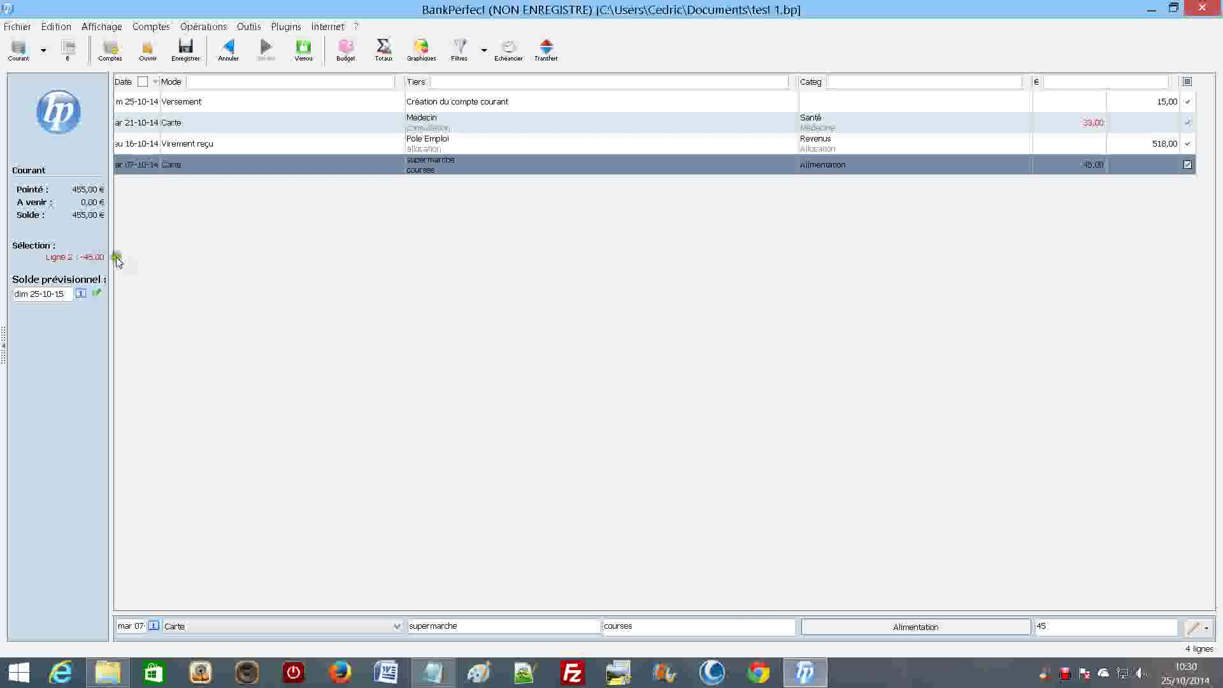
# Review the Courant account's balance forecast up to 25 October 2015, including the last monthly mutuelle payments, and close it
pyautogui.click(93, 293)
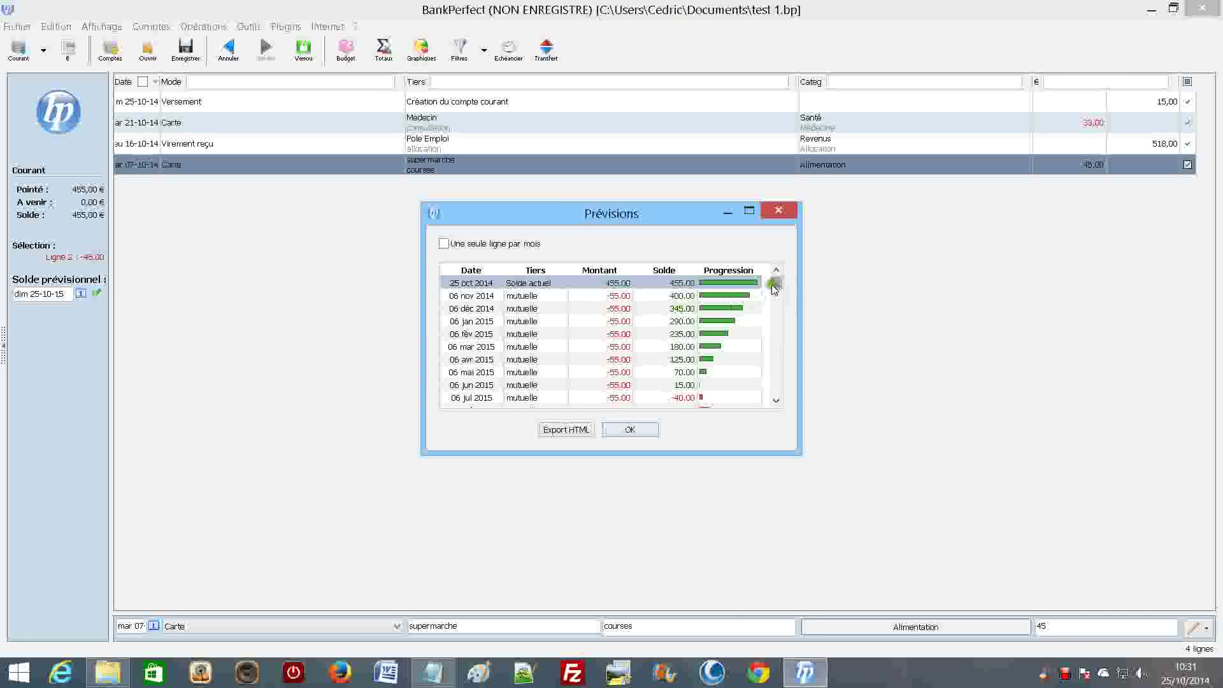
pyautogui.moveTo(776, 285); pyautogui.dragTo(775, 400)
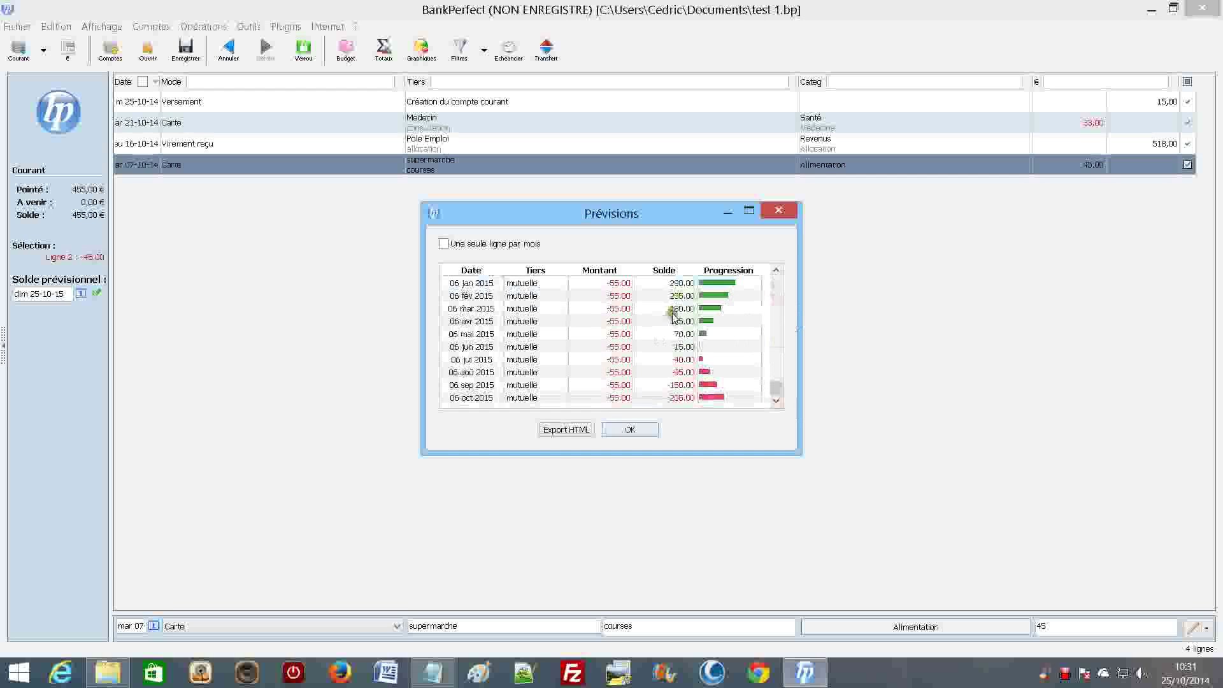
pyautogui.scroll(3, 790, 272)
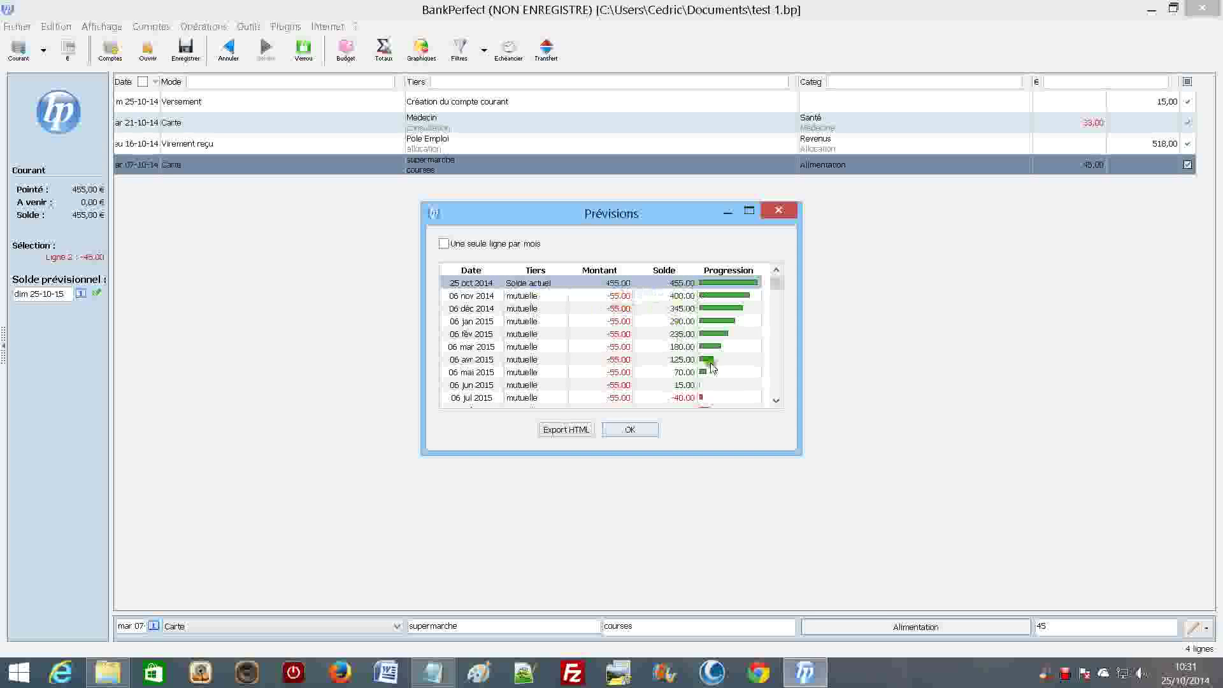
pyautogui.click(777, 401)
pyautogui.click(777, 401)
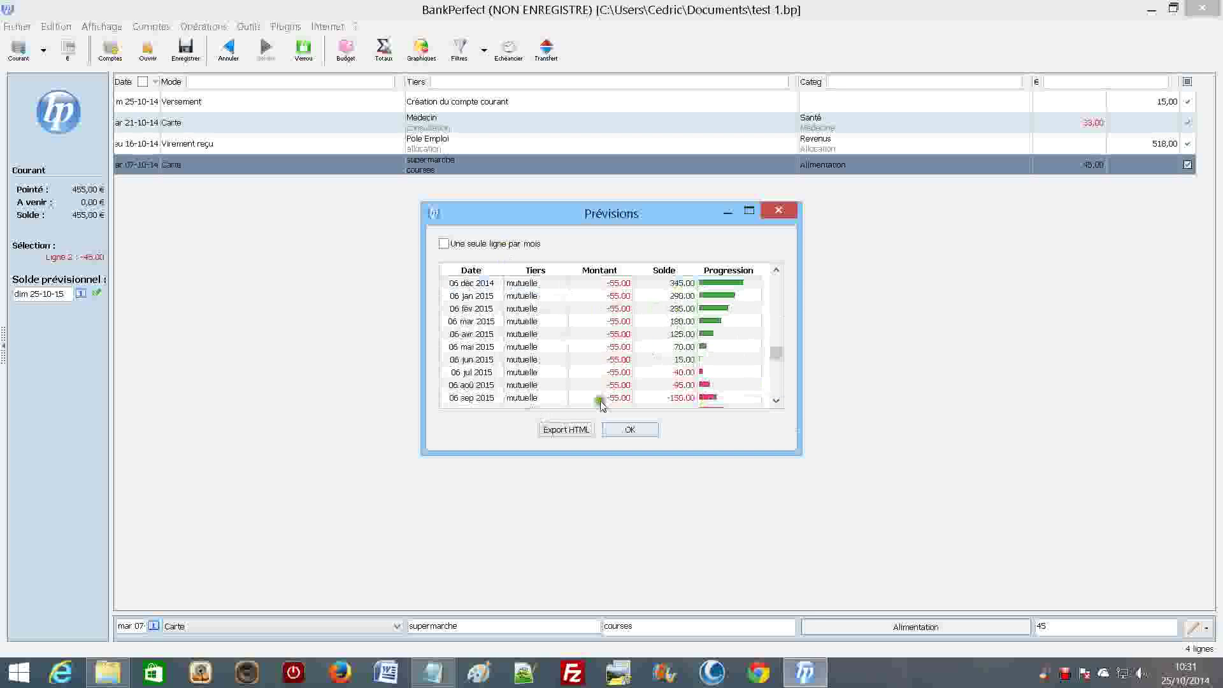
pyautogui.click(776, 401)
pyautogui.click(636, 429)
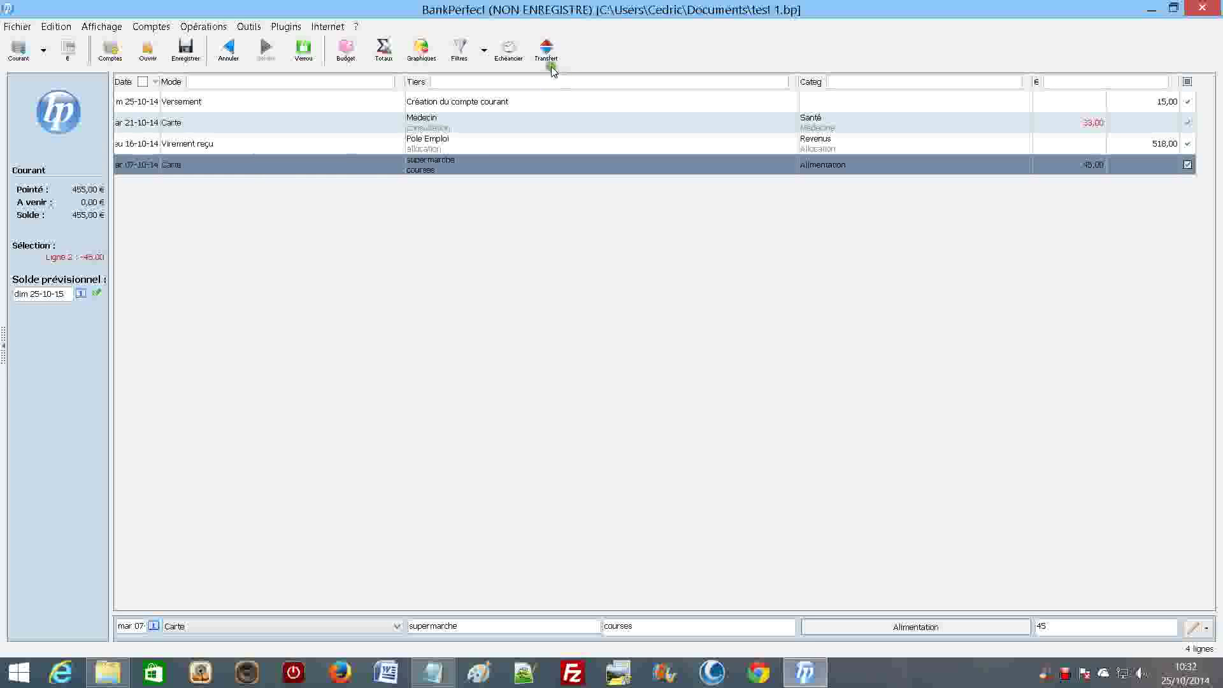
# Start an account-to-account transfer dated 29 October 2014, with the details alimenter l'epargne
pyautogui.click(311, 128)
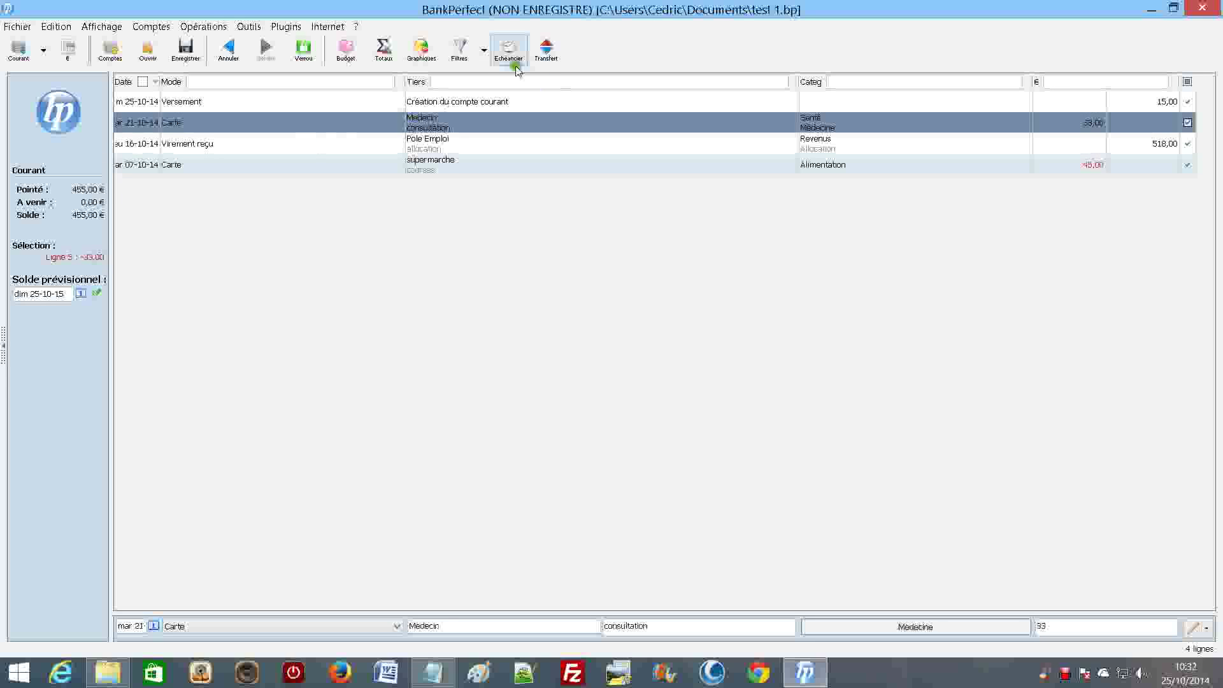
pyautogui.click(549, 54)
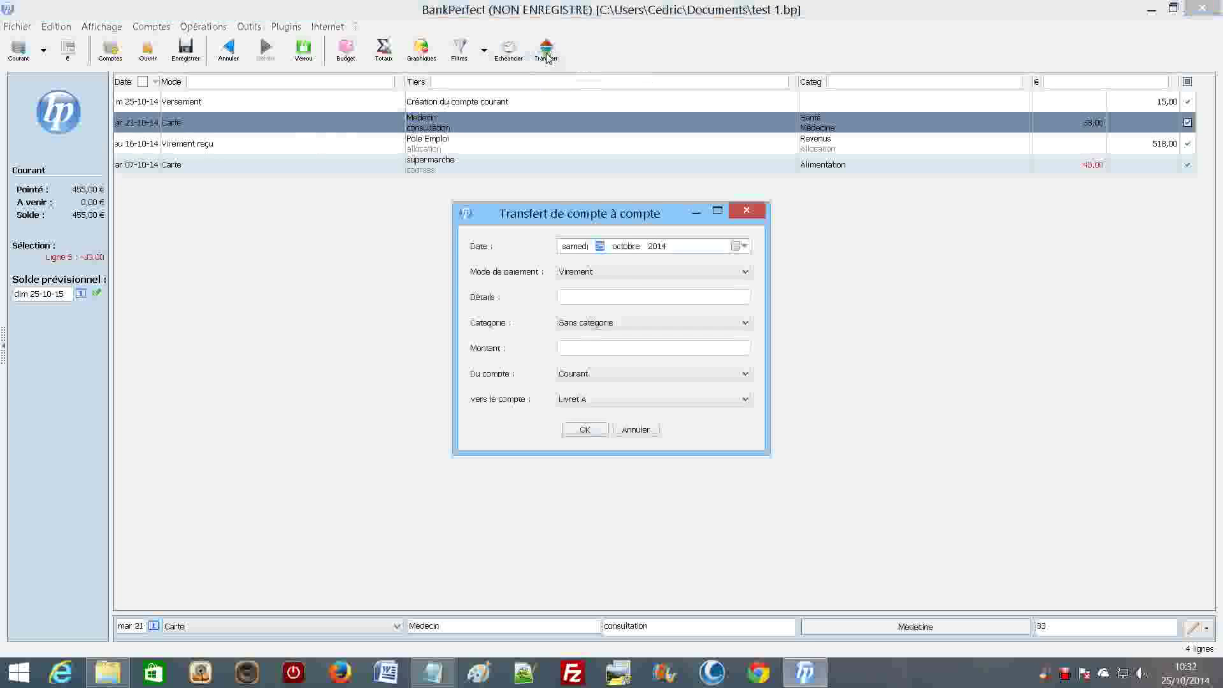
pyautogui.click(743, 246)
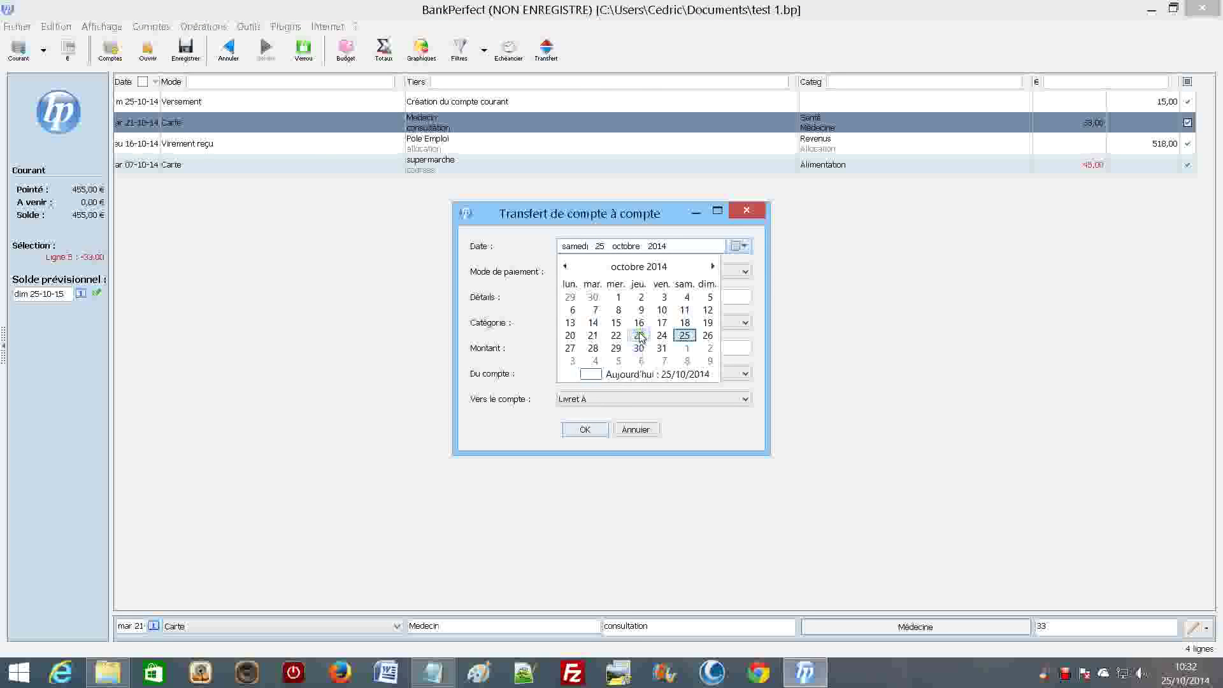
pyautogui.click(616, 348)
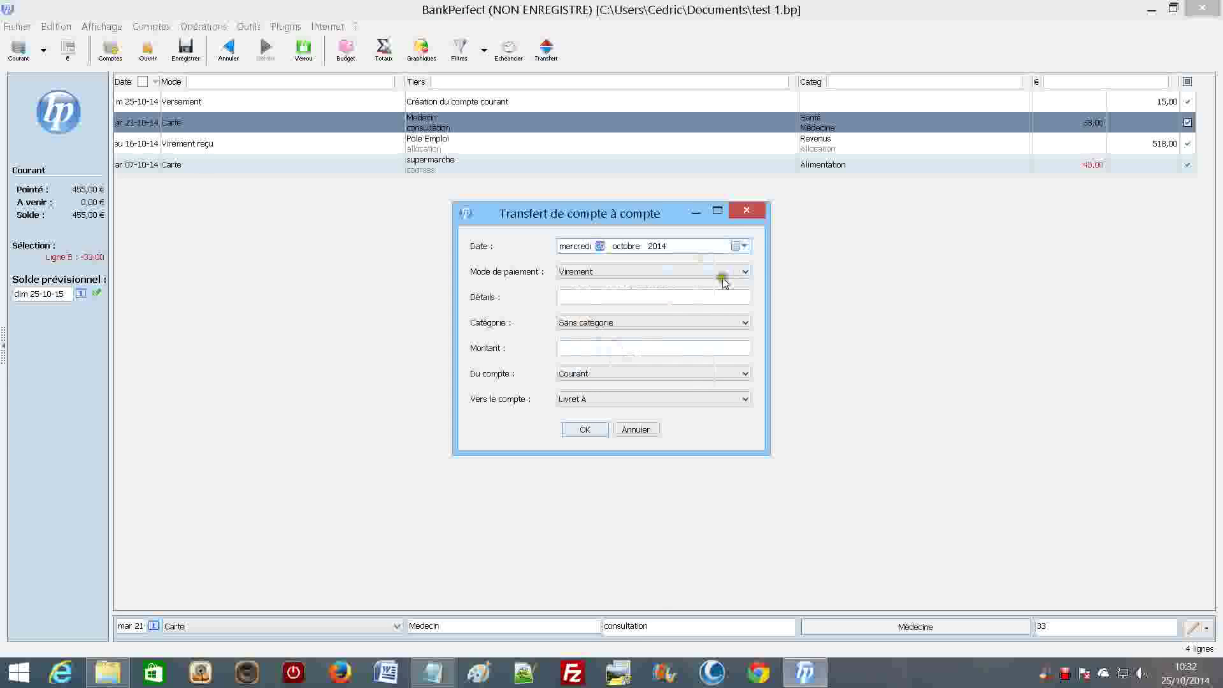
pyautogui.click(676, 300)
pyautogui.write('alimenter ')
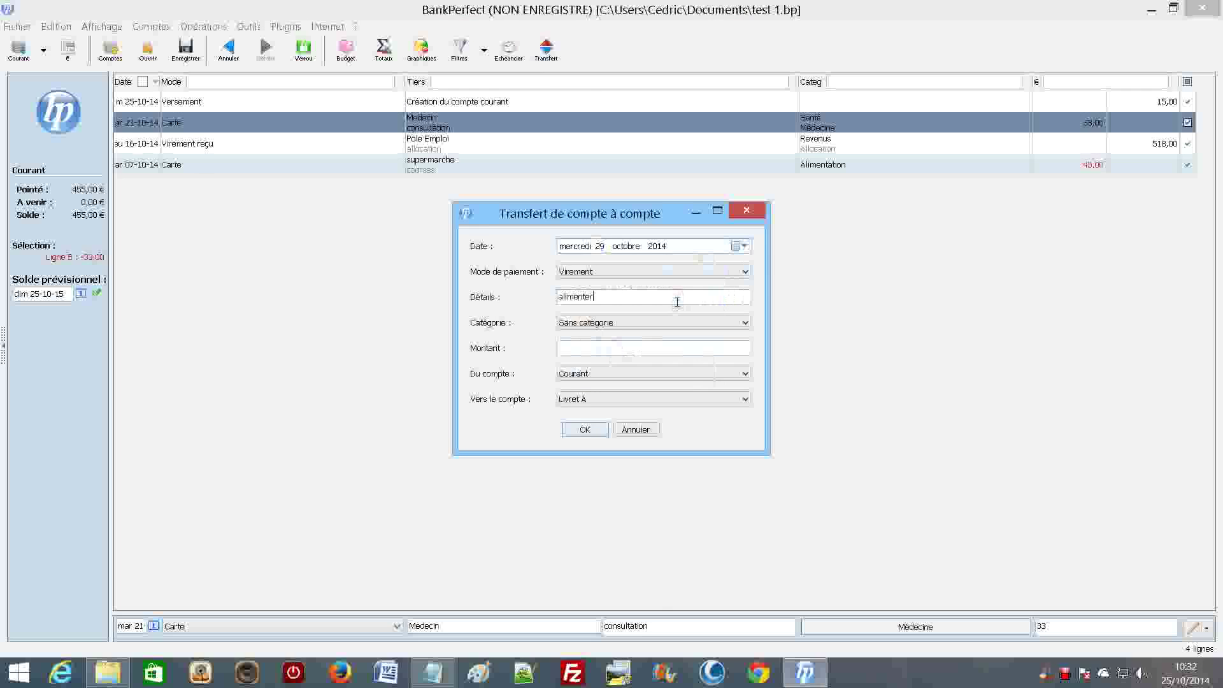
pyautogui.write("l'epargne")
# Assign the Revenus annexes category to the transfer, set its amount to 60 and confirm it from Courant to Livret A
pyautogui.click(743, 322)
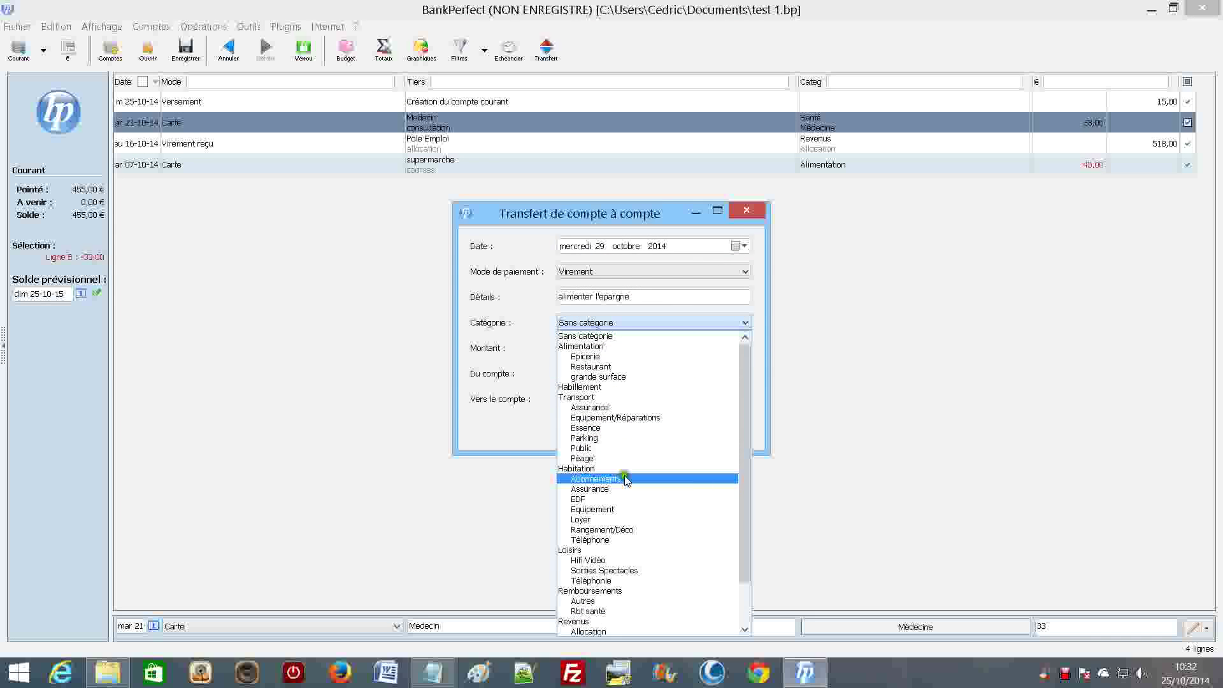
pyautogui.scroll(-2, 629, 535)
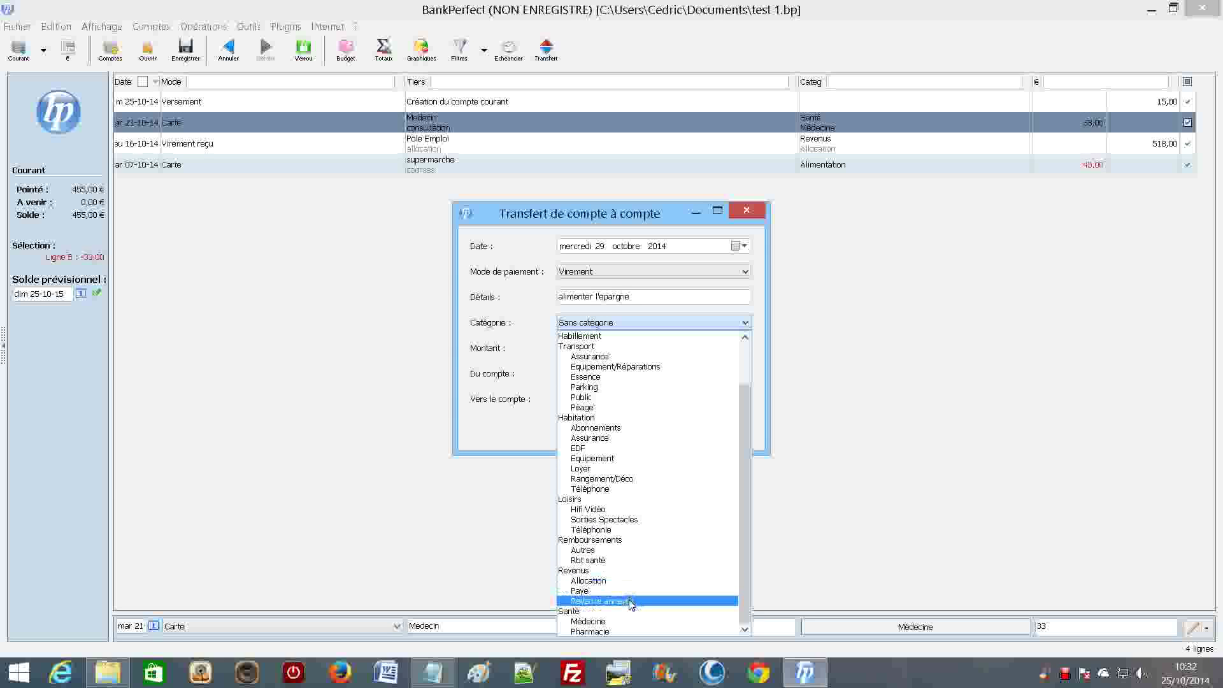
pyautogui.click(631, 602)
pyautogui.click(710, 350)
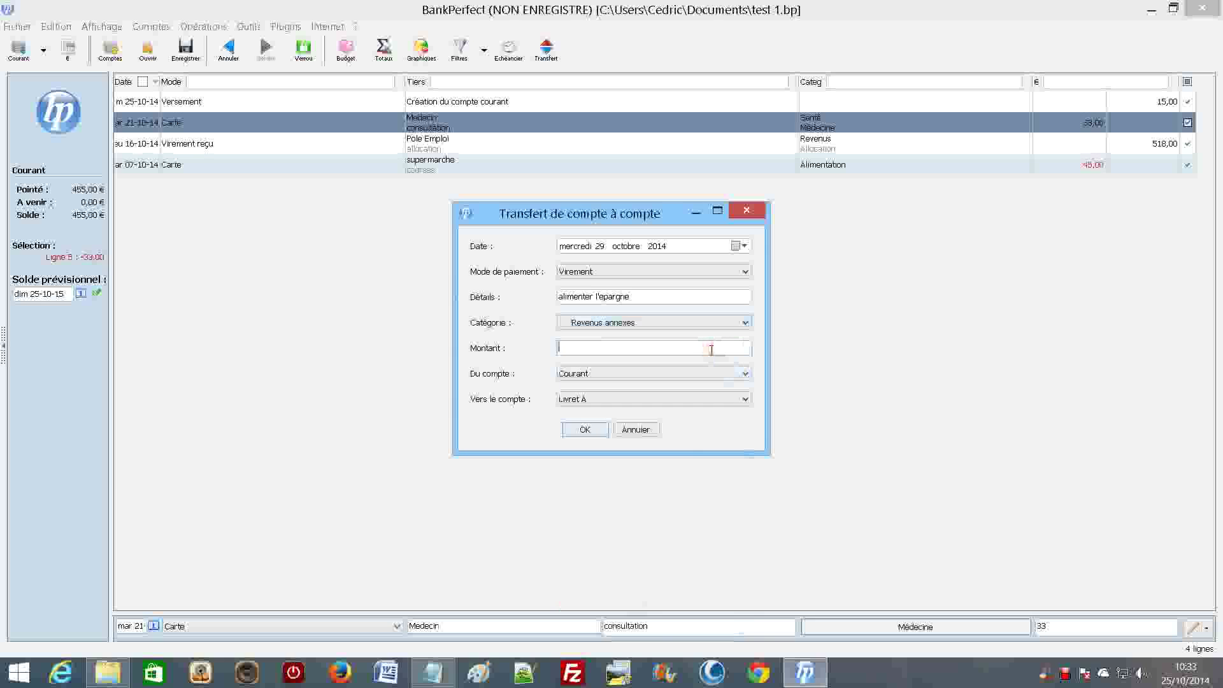
pyautogui.write('0')
pyautogui.click(584, 430)
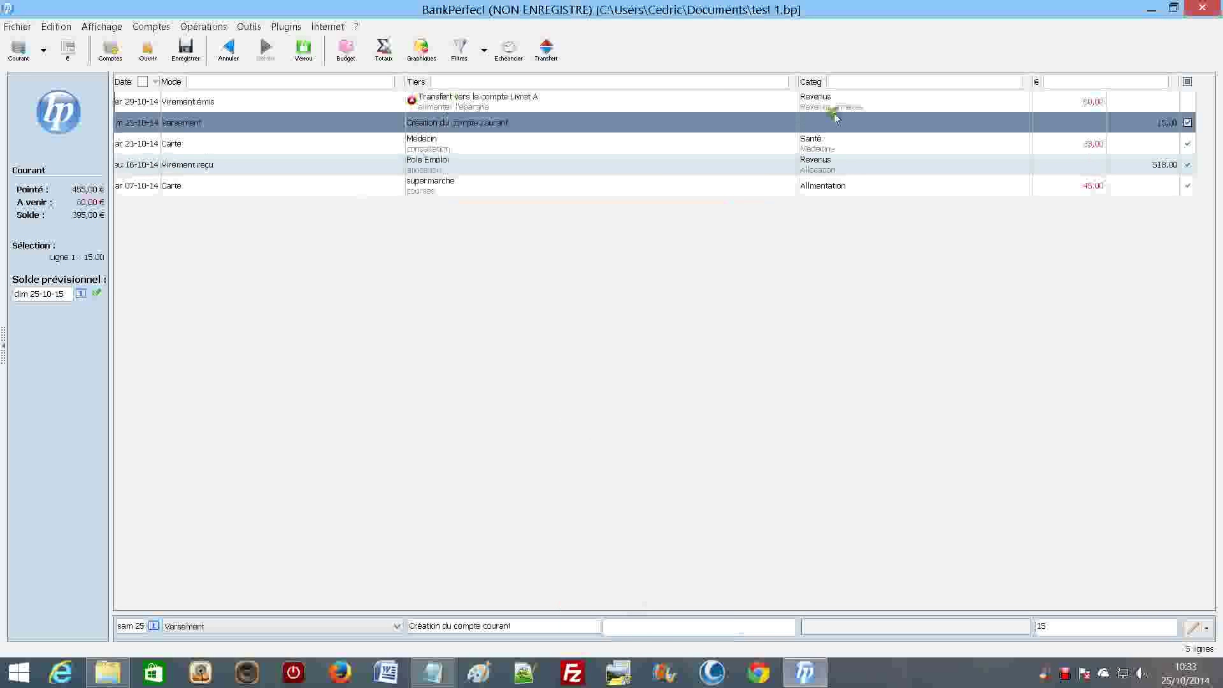
# Switch to the Livret A account to check the incoming transfer, and save the file
pyautogui.moveTo(1098, 103)
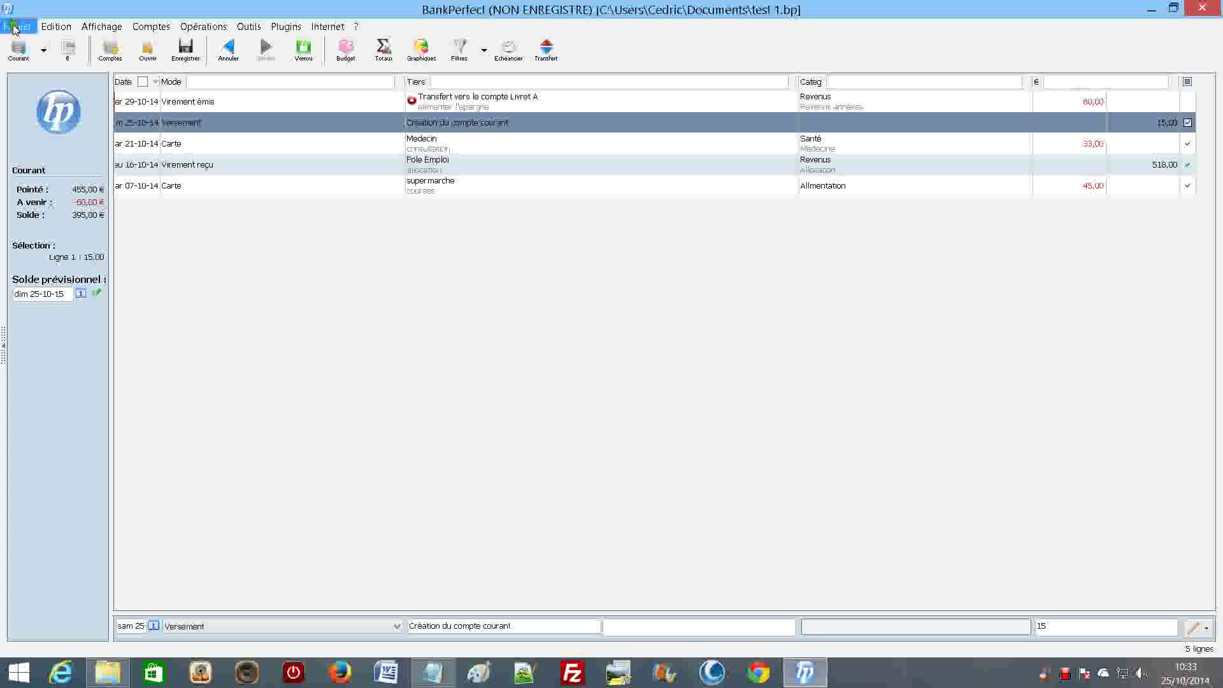
pyautogui.click(43, 49)
pyautogui.click(39, 91)
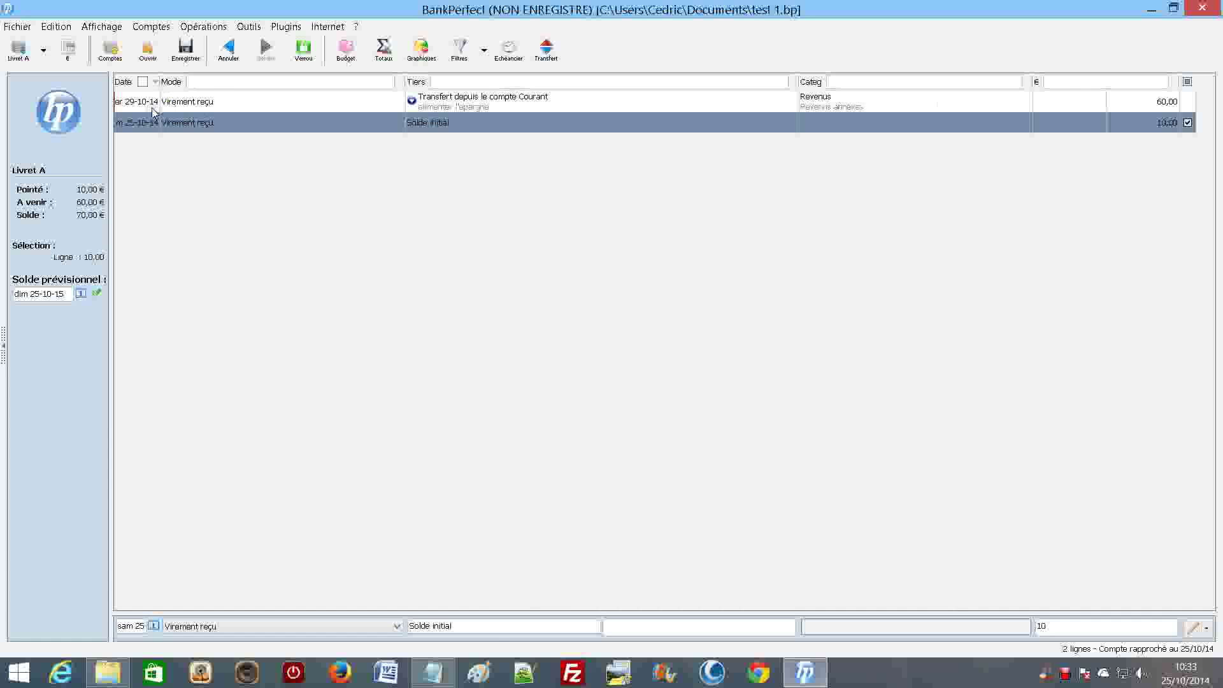
pyautogui.click(186, 51)
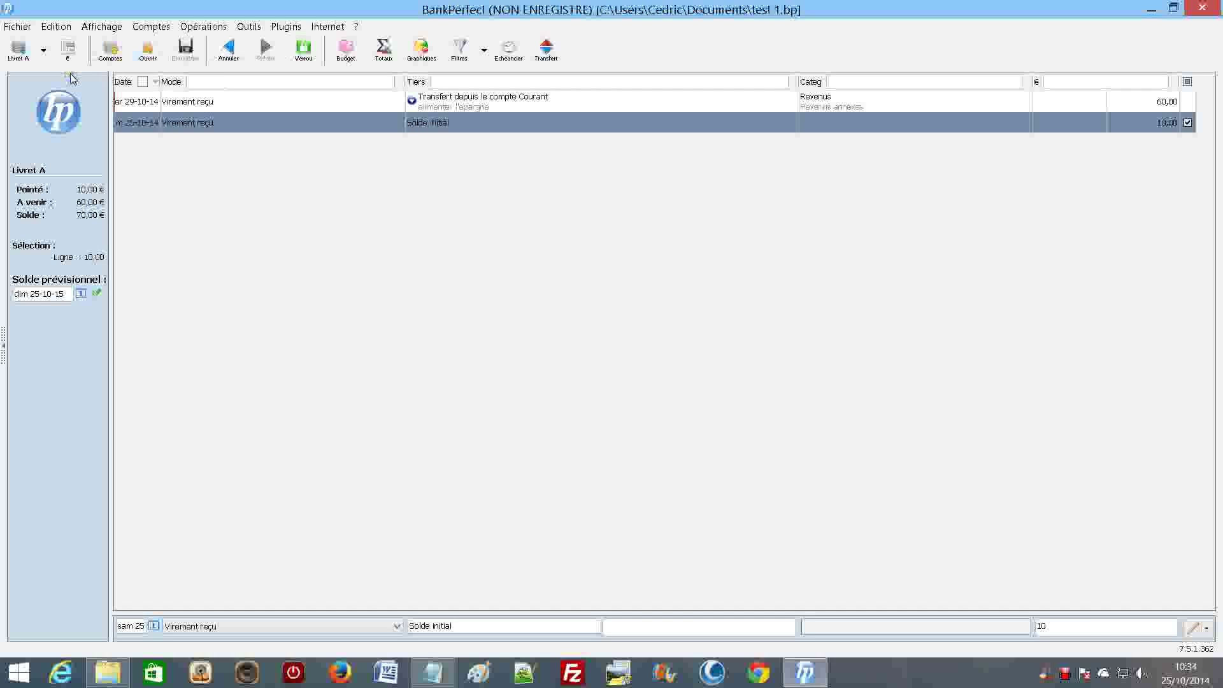
# Try the single-line display of the Livret A operations, then restore the two-line display
pyautogui.click(17, 26)
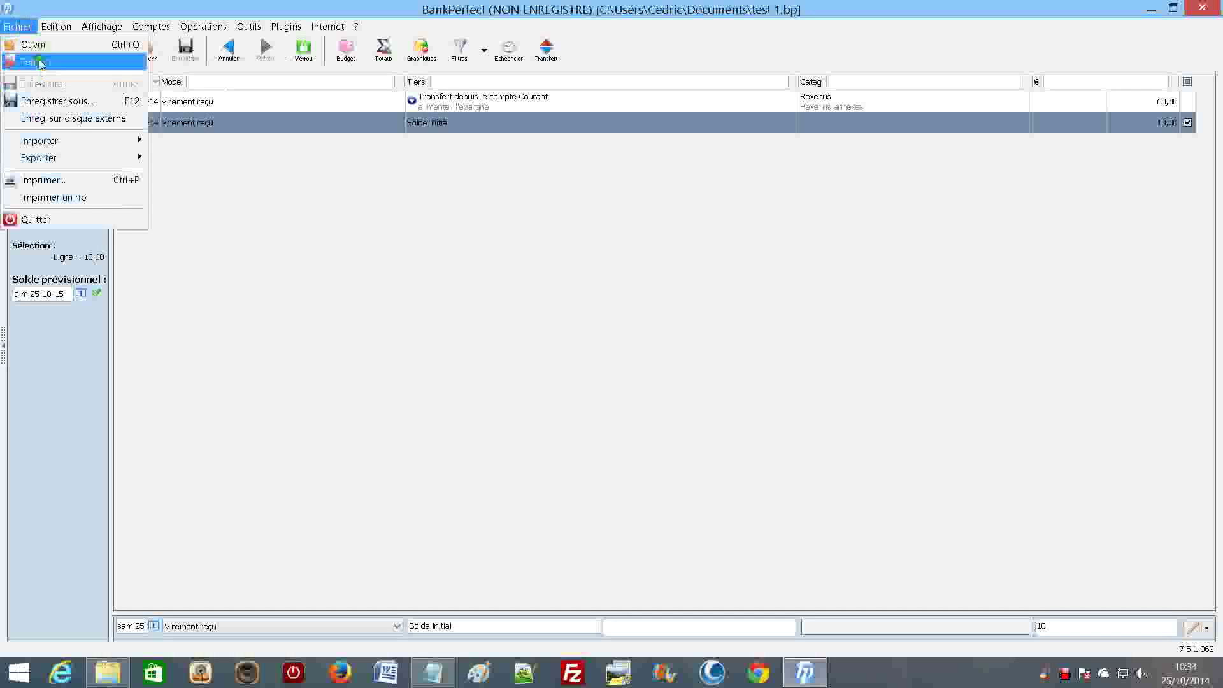
pyautogui.moveTo(37, 141)
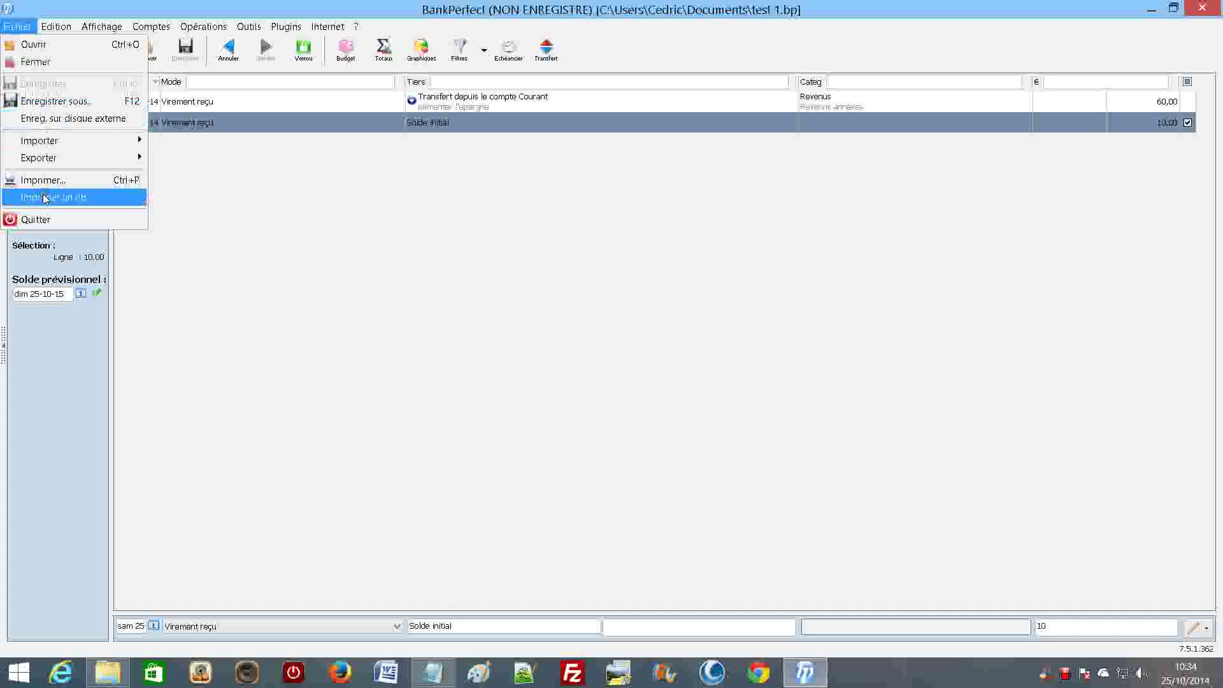
pyautogui.moveTo(92, 26)
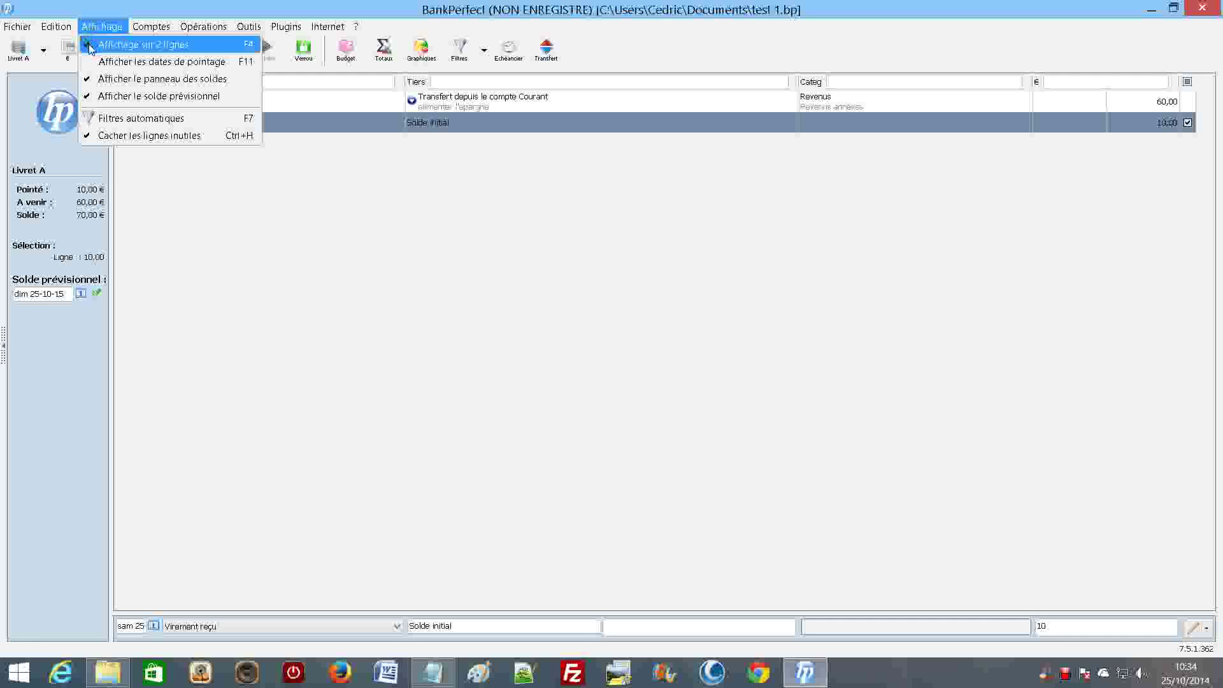
pyautogui.click(91, 47)
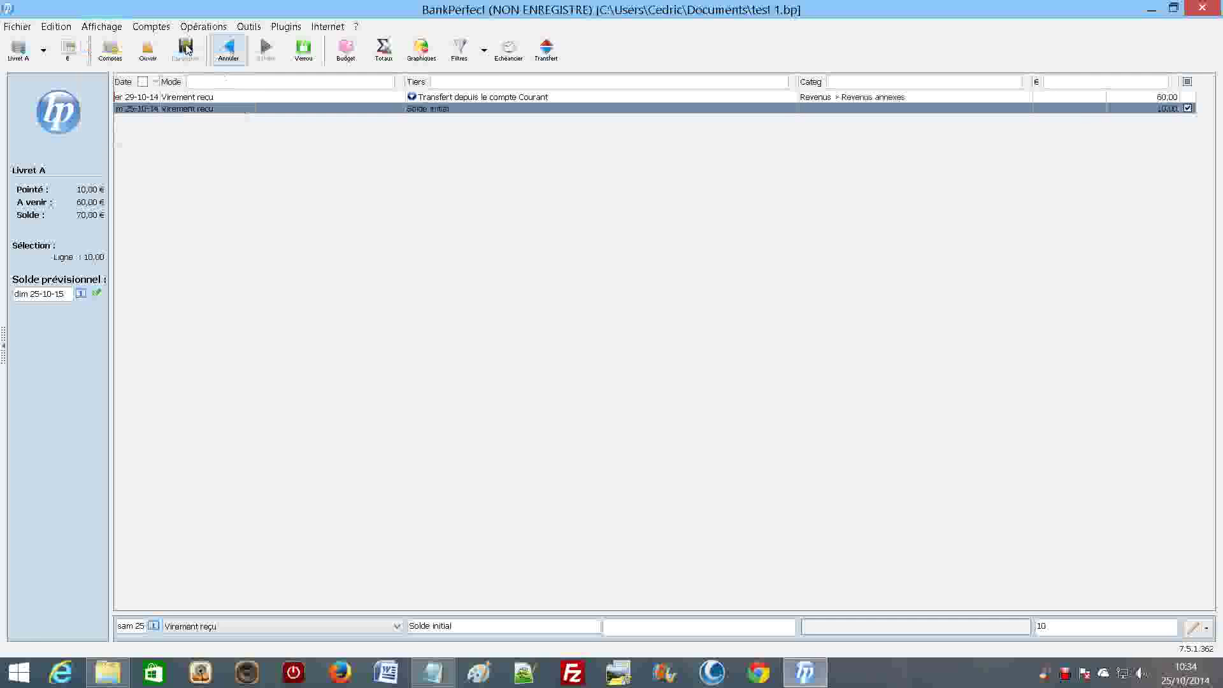
pyautogui.click(102, 26)
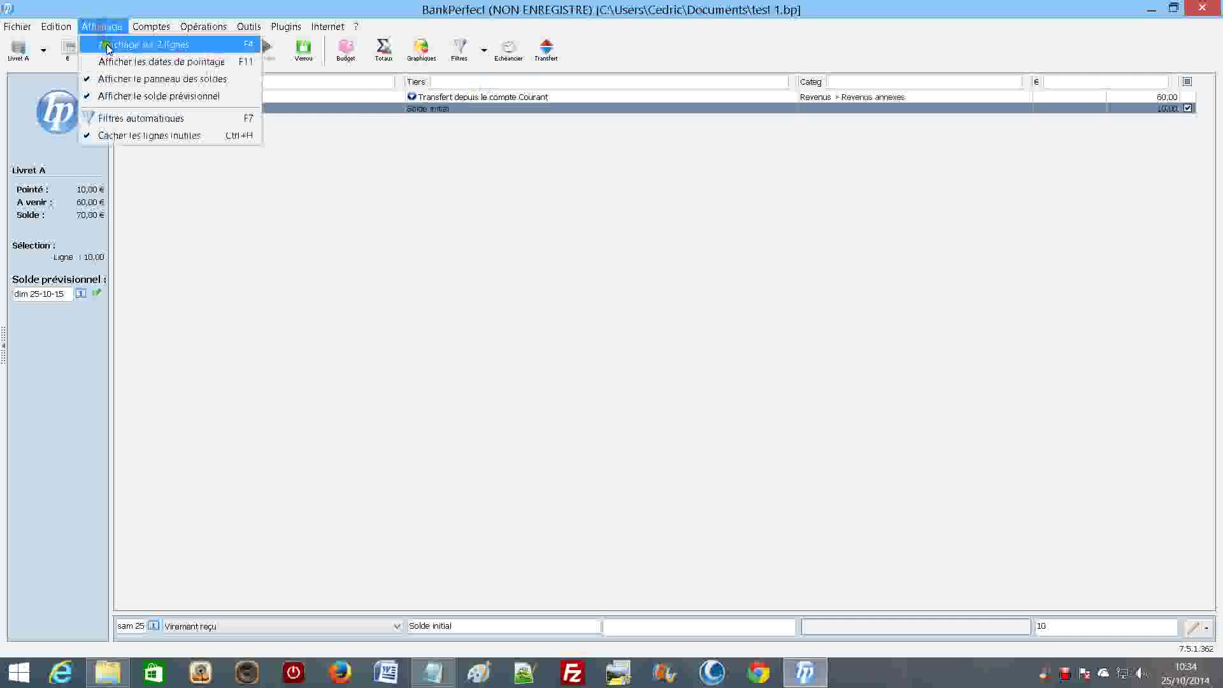
pyautogui.click(85, 47)
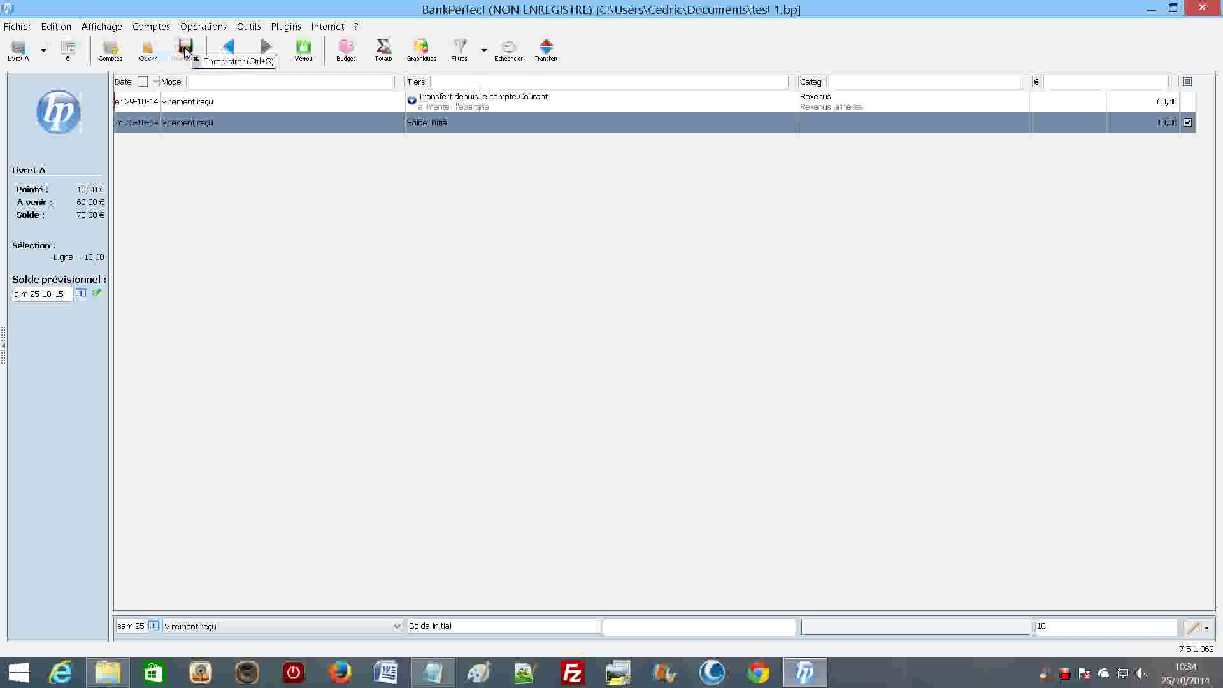
pyautogui.click(185, 51)
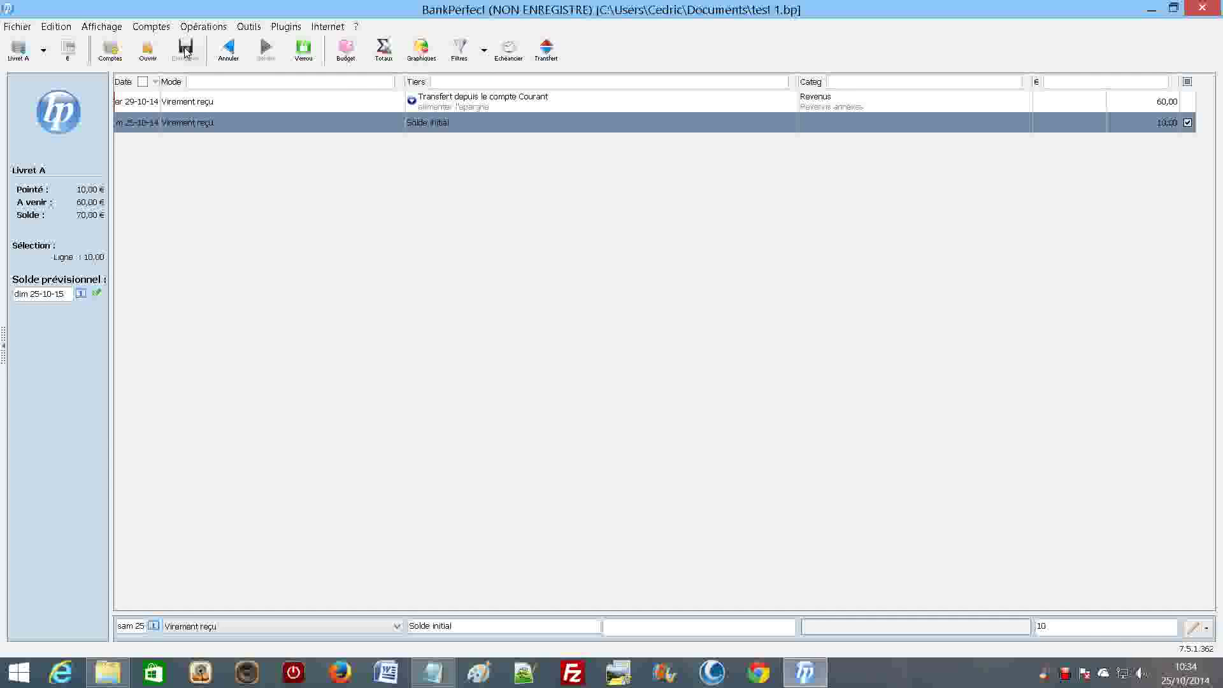